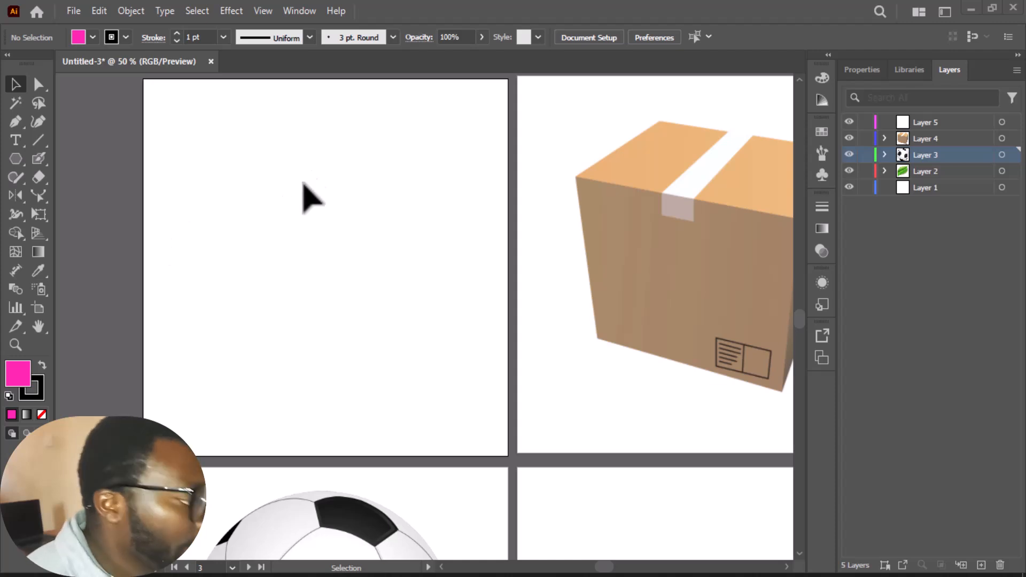
Step: Draw a closed three-point triangle with the Pen tool on the empty artboard above the soccer ball
scroll(386, 203, "down", 3)
mouse_move(603, 568)
left_mouse_down()
mouse_move(613, 567)
mouse_move(602, 567)
left_mouse_up()
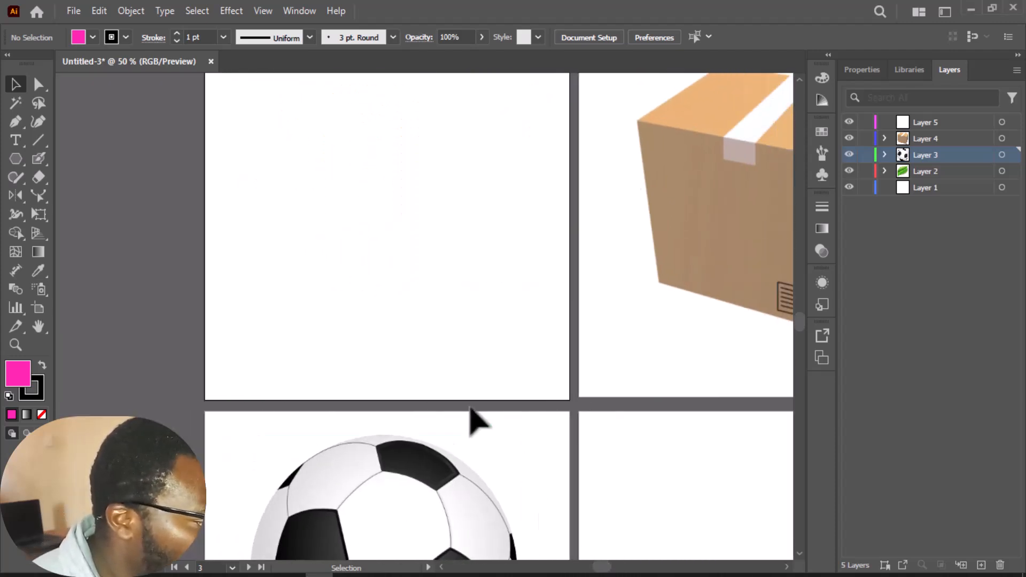
scroll(470, 410, "up", 2)
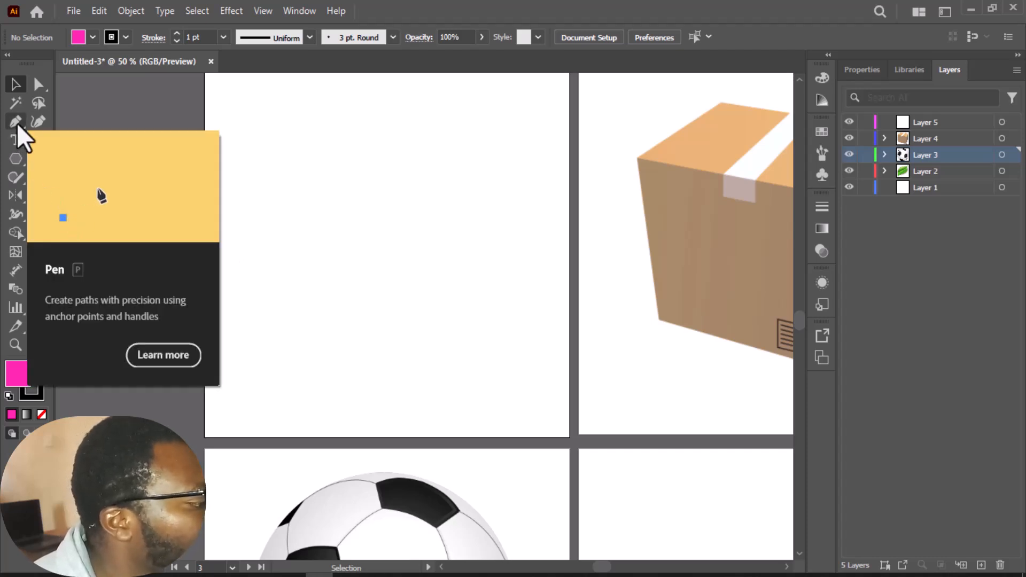
left_click(15, 121)
mouse_move(14, 121)
left_mouse_down()
mouse_move(46, 134)
mouse_move(11, 123)
left_mouse_up()
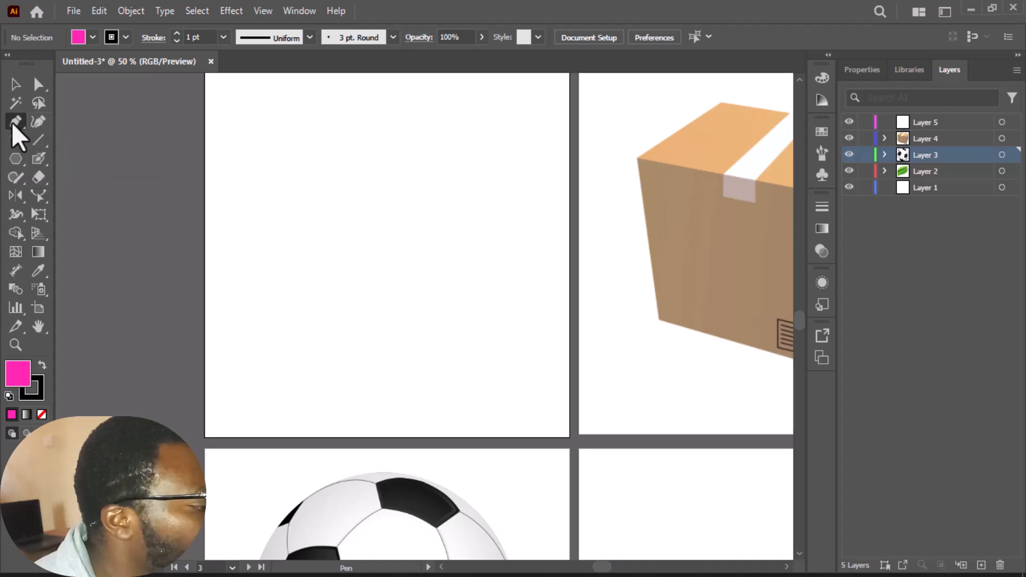
left_click(250, 122)
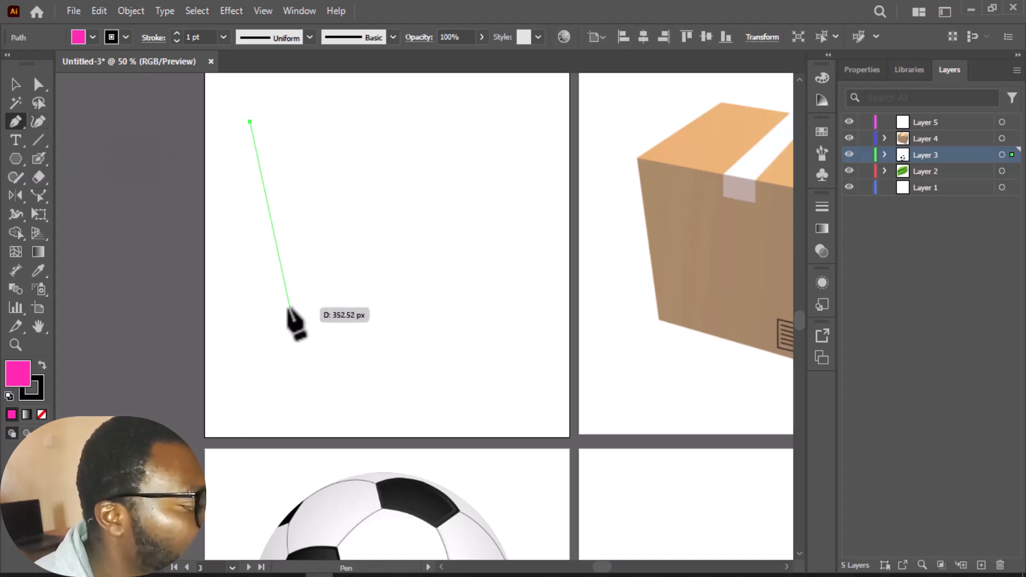
left_click(301, 333)
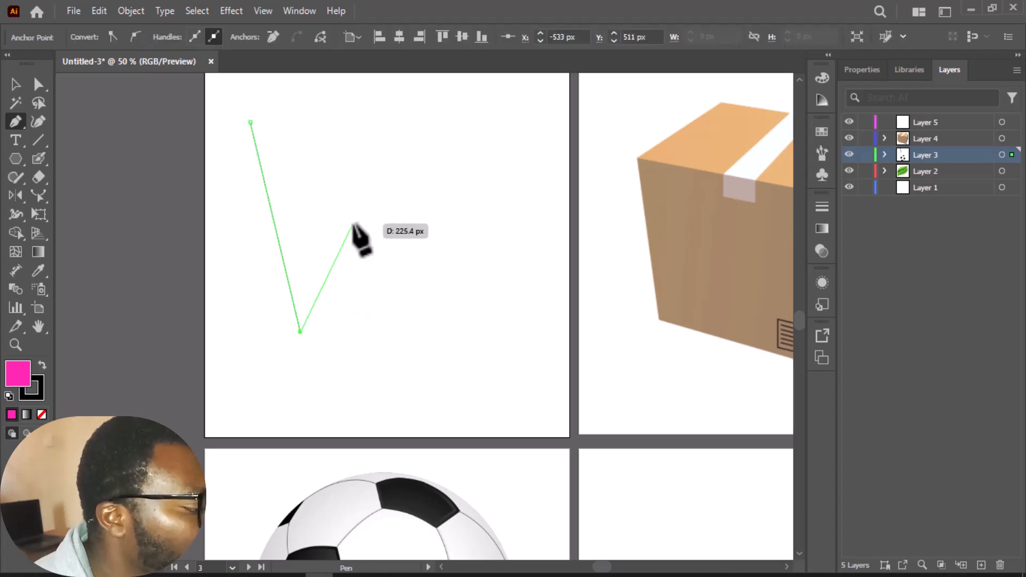
left_click(416, 132)
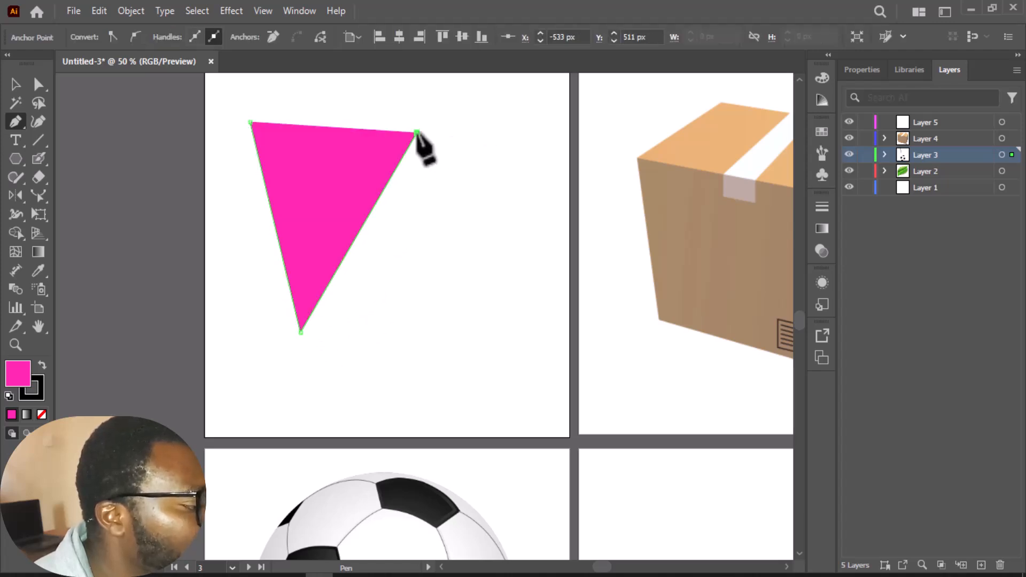
left_click(250, 122)
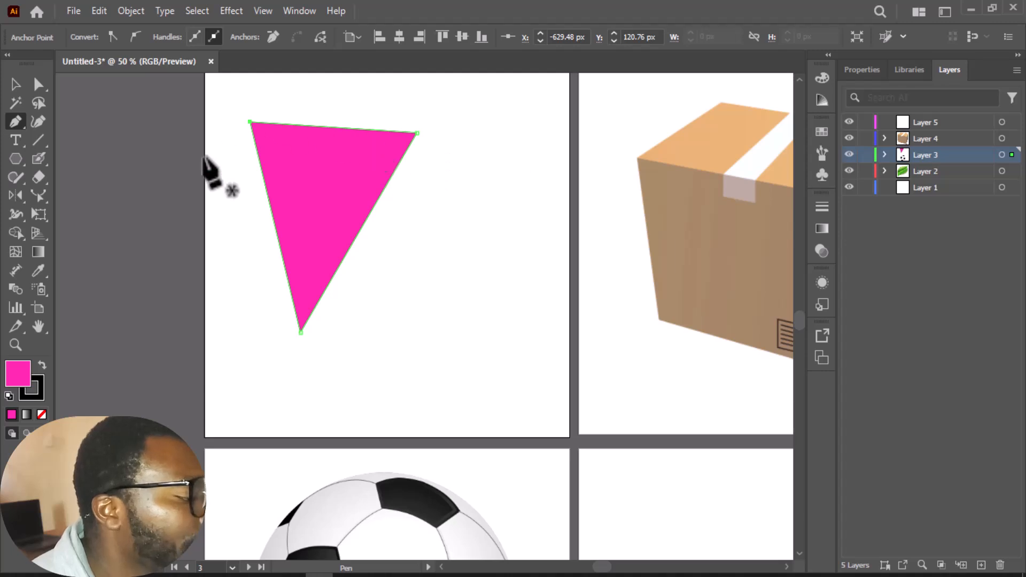
Step: Remove the triangle's fill and set its stroke weight to 2 pt
left_click(857, 72)
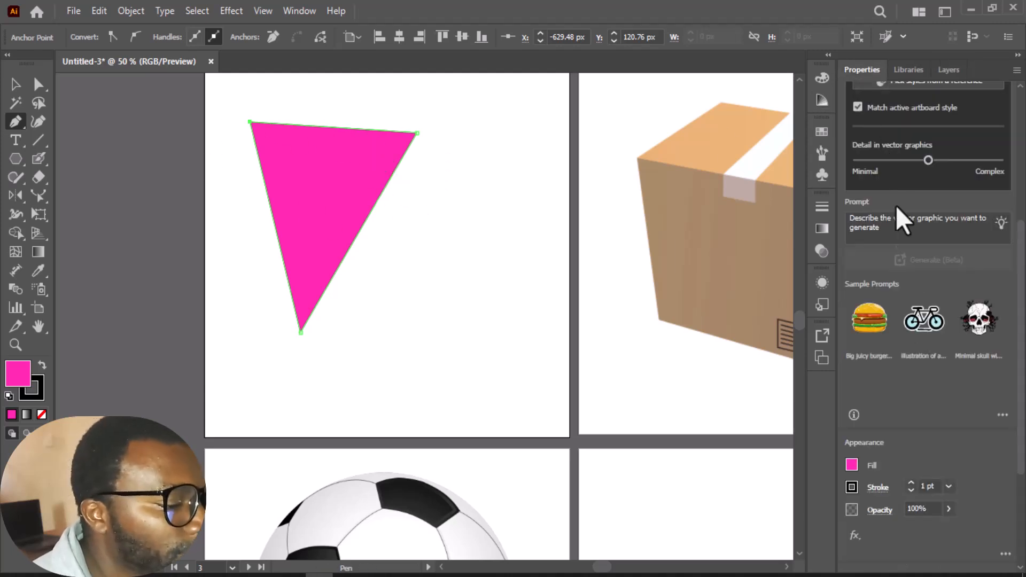
scroll(877, 396, "down", 3)
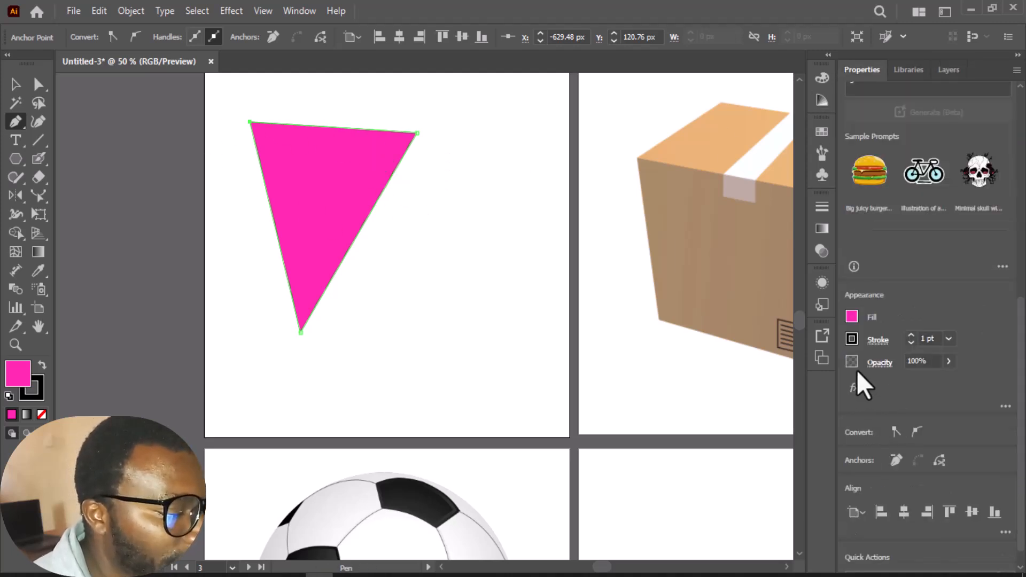
left_click(852, 317)
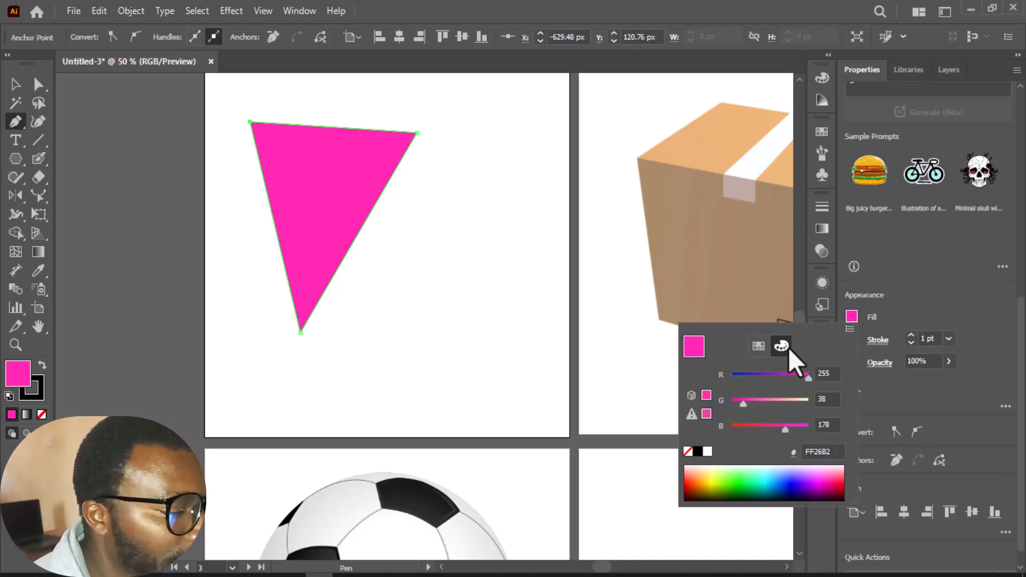
left_click(688, 451)
left_click(881, 262)
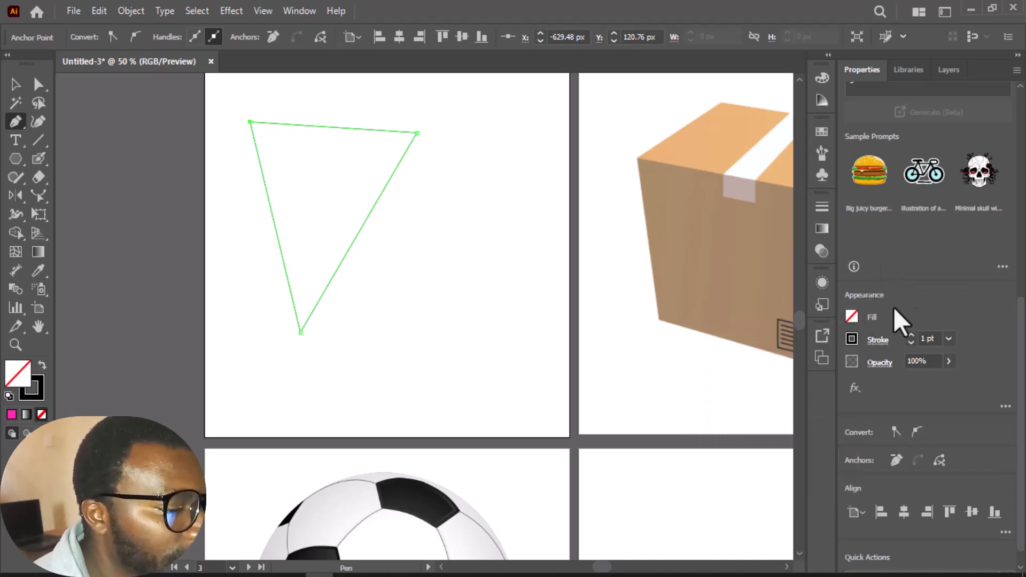
left_click(912, 335)
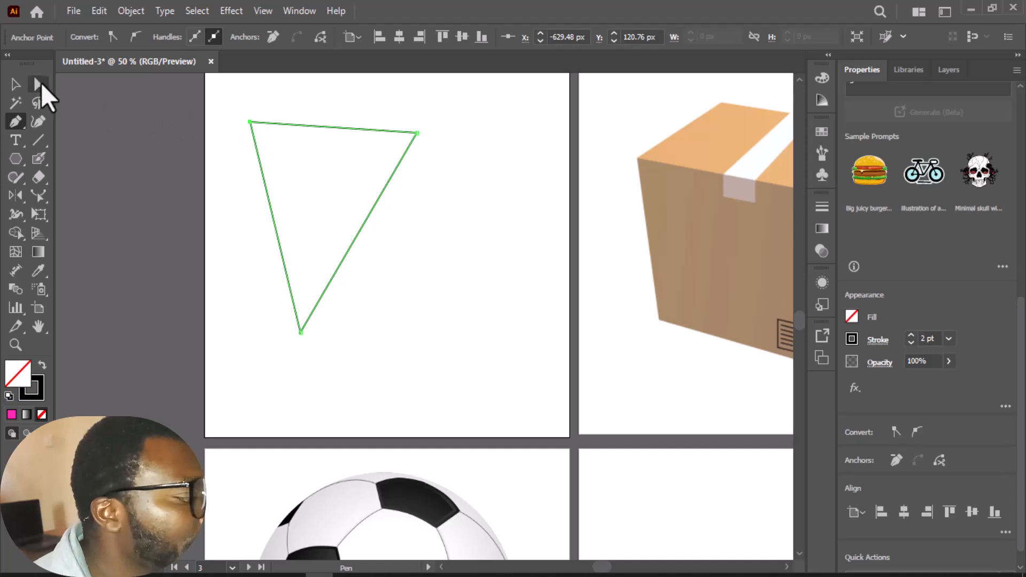
Step: Move the triangle to the artboard's left edge and draw a closed U-shaped path with a curved base beside it using the Pen tool
left_click(17, 85)
left_click_drag(332, 138, 290, 133)
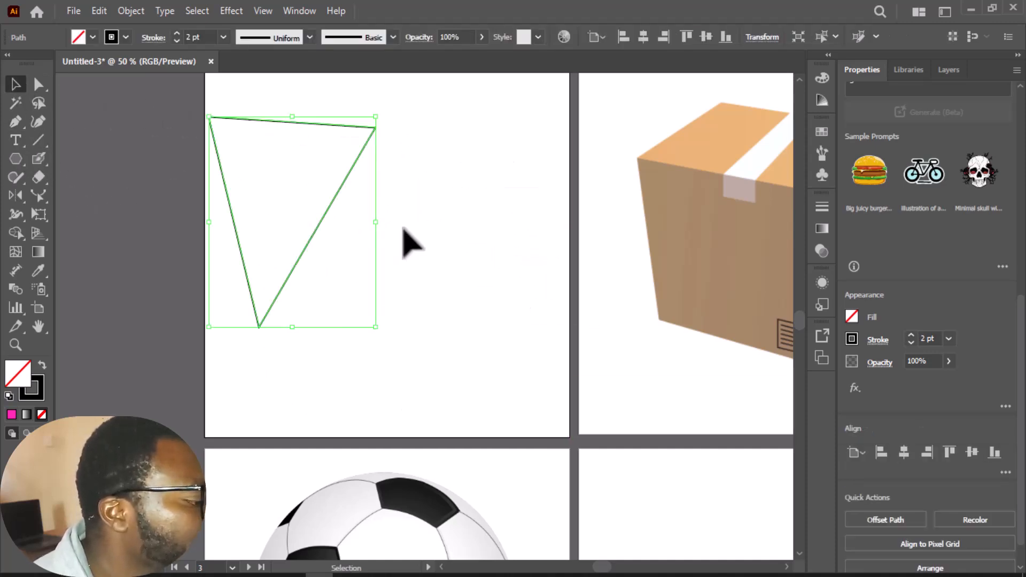
left_click(15, 122)
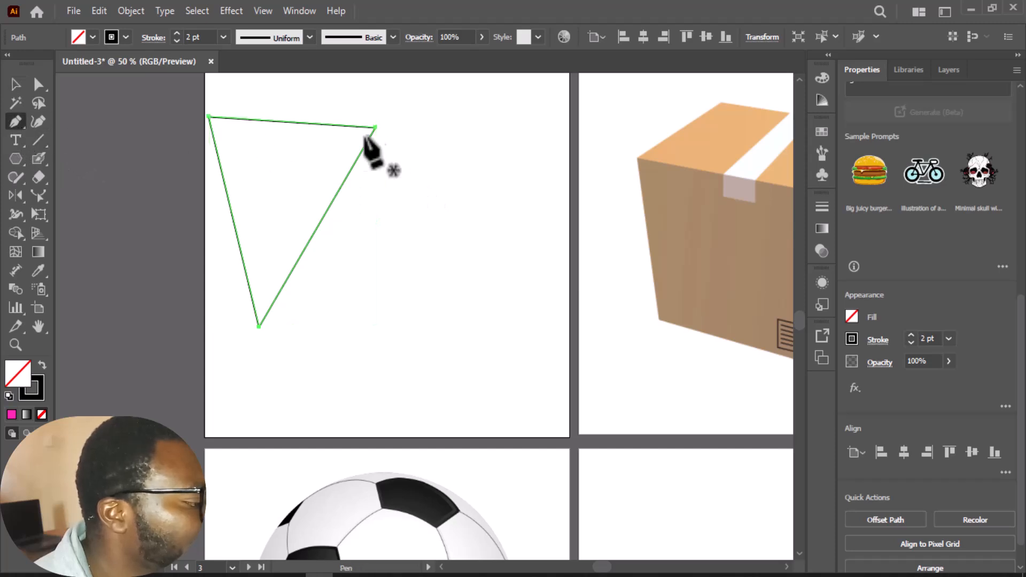
left_click(399, 159)
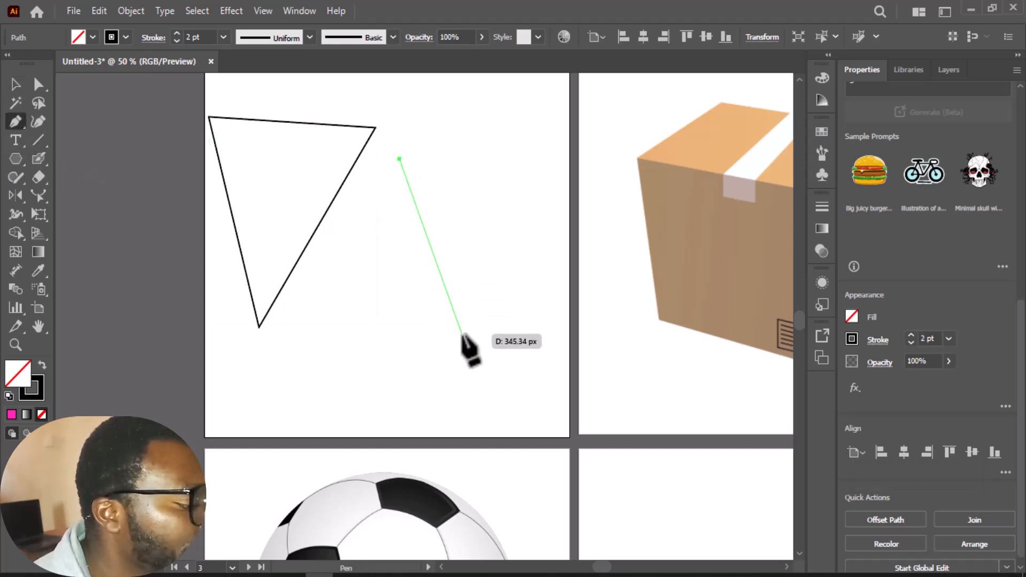
left_click_drag(463, 334, 558, 388)
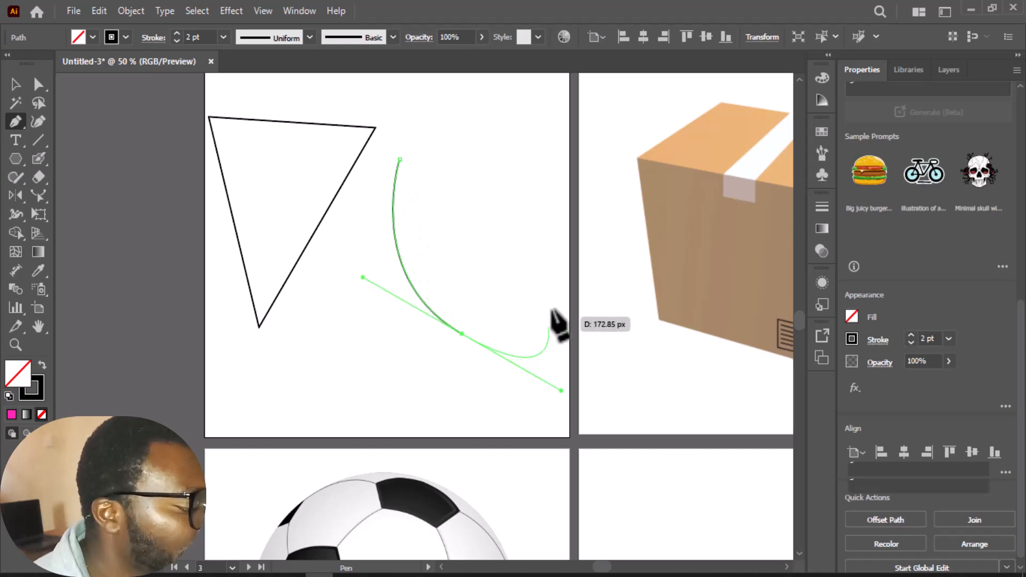
left_click(544, 144)
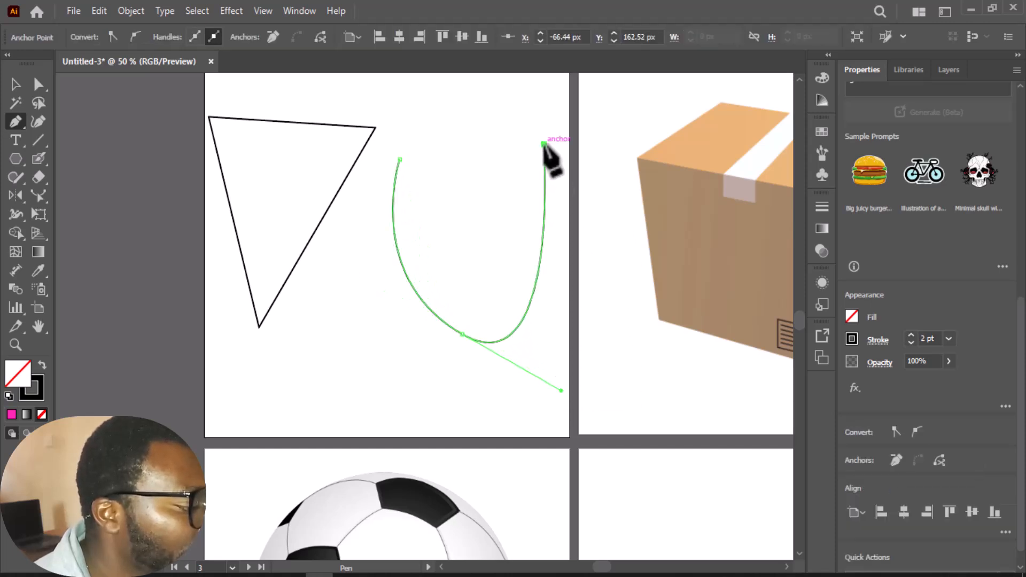
left_click(400, 158)
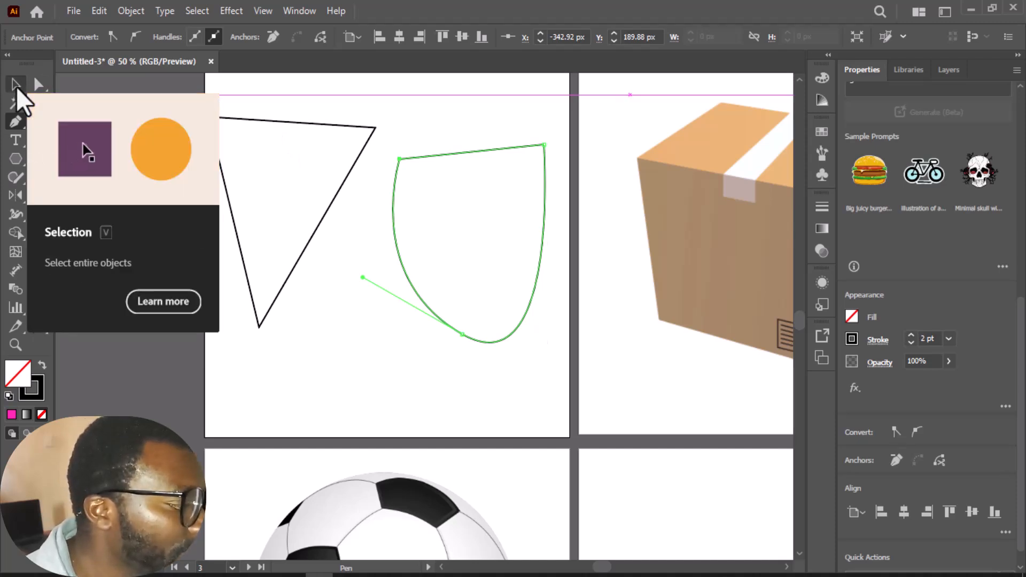
Step: Move the U-shaped path over the triangle's lower tip and back to the empty space beside the triangle
left_click(15, 85)
left_click_drag(470, 152, 283, 255)
left_click(474, 201)
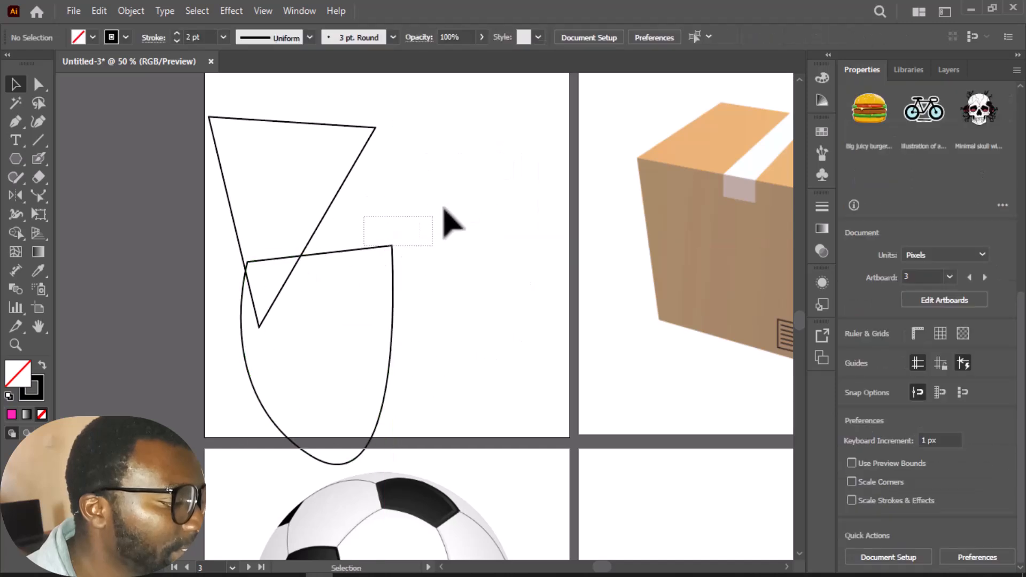
left_click_drag(375, 254, 516, 187)
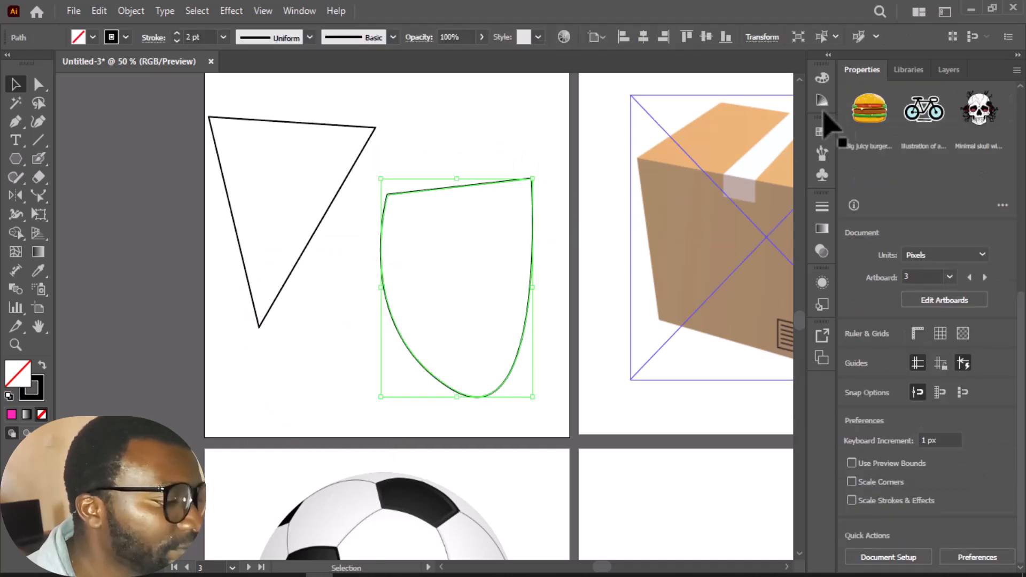
Step: Try a black fill and a teal green 00D49B fill on the U-shaped path, and set its fill back to none
left_click(852, 351)
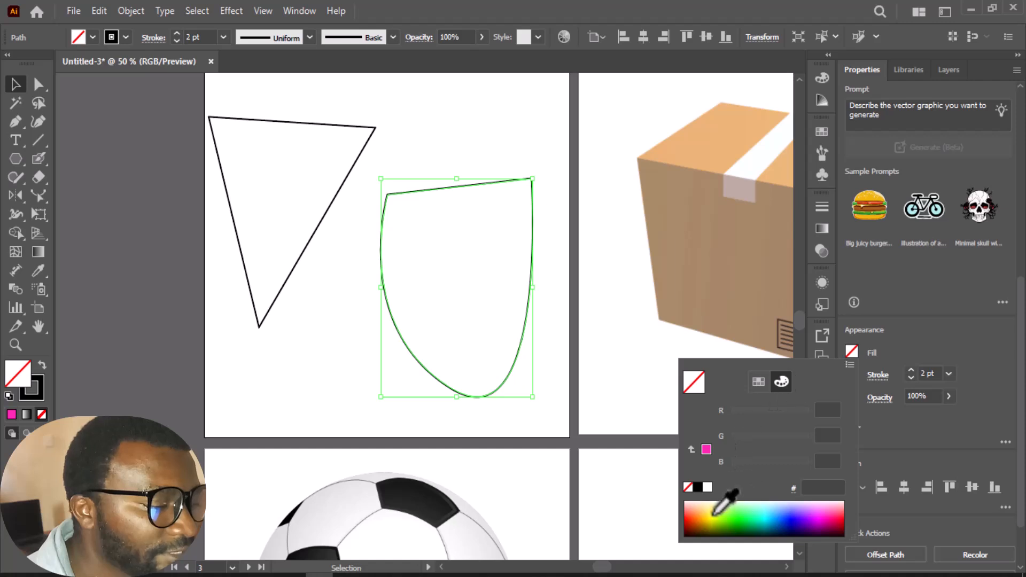
left_click(698, 487)
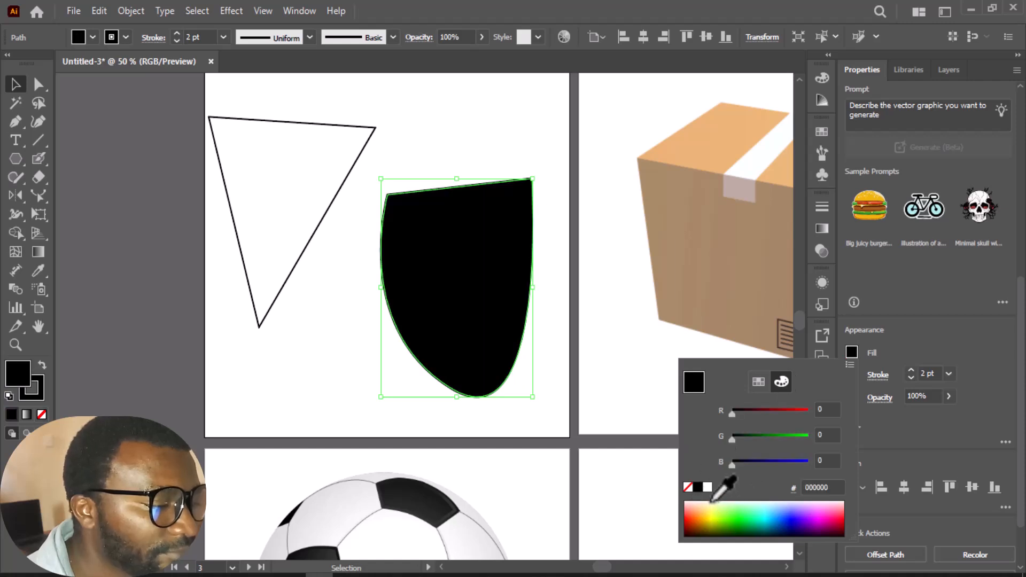
left_click(719, 518)
left_click(757, 503)
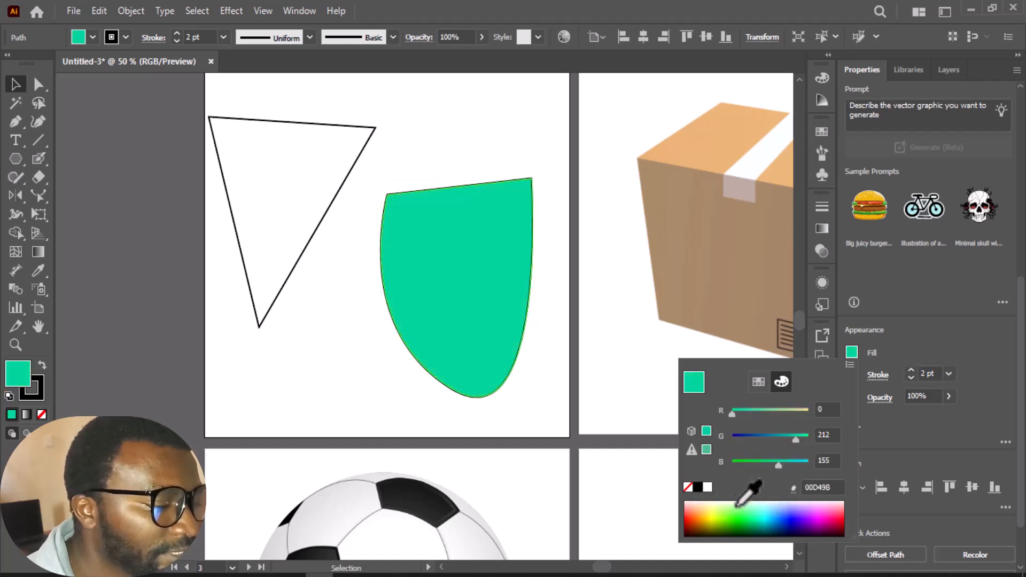
left_click(688, 487)
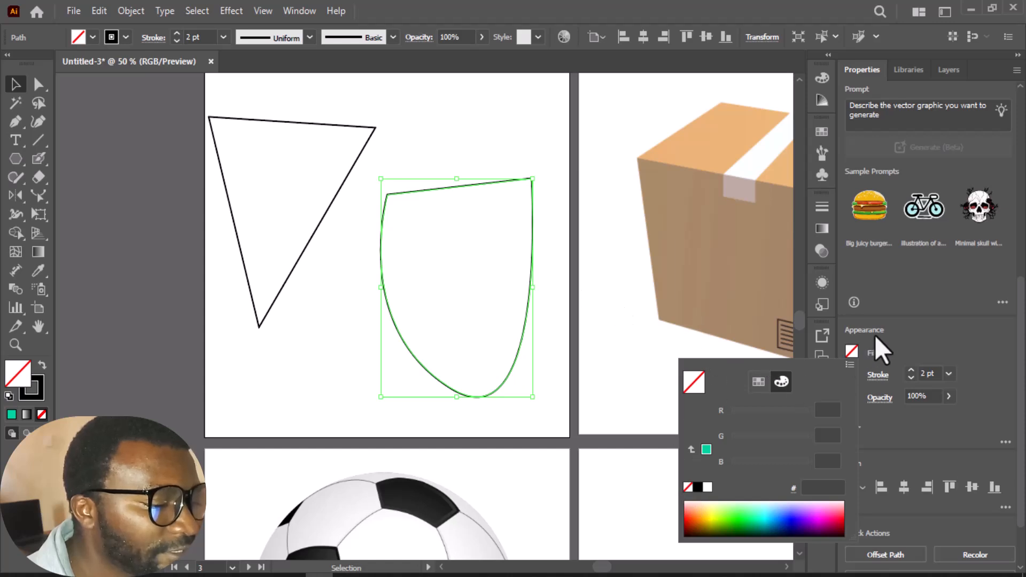
Step: Move the U-shaped path over the triangle's lower part and draw an irregular open zigzag path beside them with the Pen tool
left_click_drag(521, 179, 308, 206)
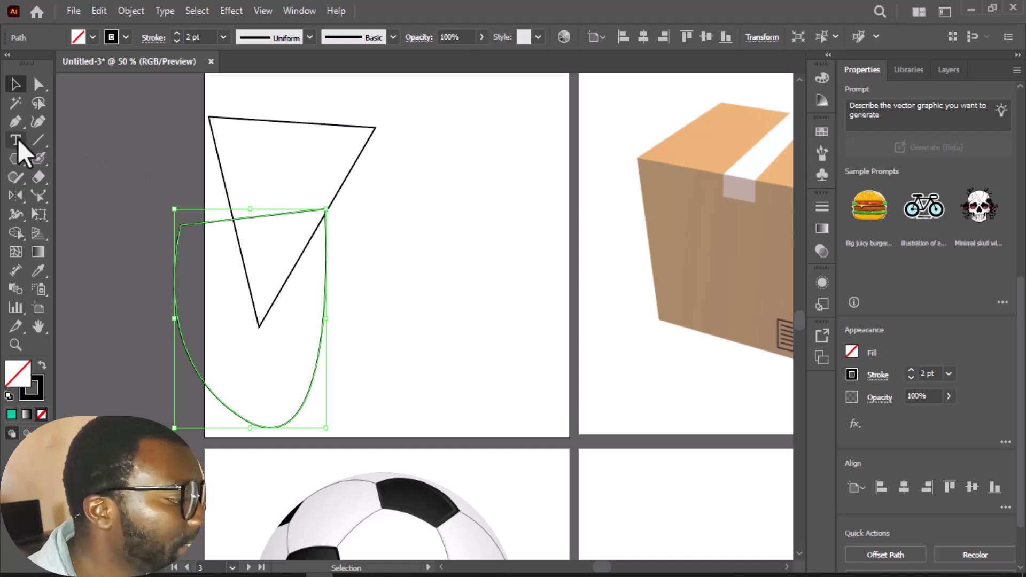
left_click(16, 121)
left_click_drag(411, 116, 412, 238)
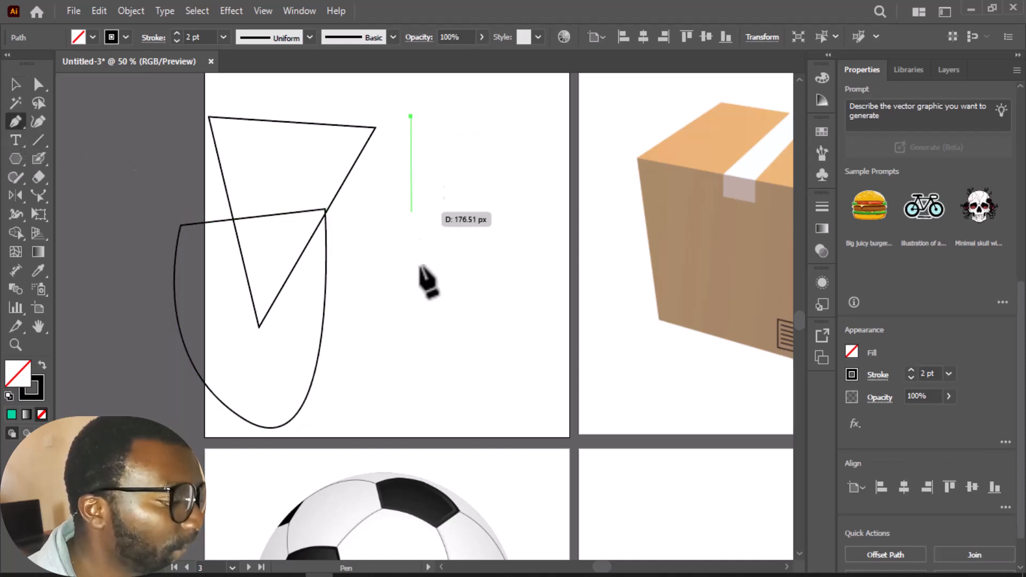
left_click(408, 309)
left_click(467, 238)
left_click(517, 304)
left_click(517, 409)
left_click(549, 266)
left_click(527, 200)
left_click(474, 147)
left_click_drag(489, 117, 443, 100)
left_click(444, 100)
left_click(419, 135)
left_click(450, 194)
left_click(402, 208)
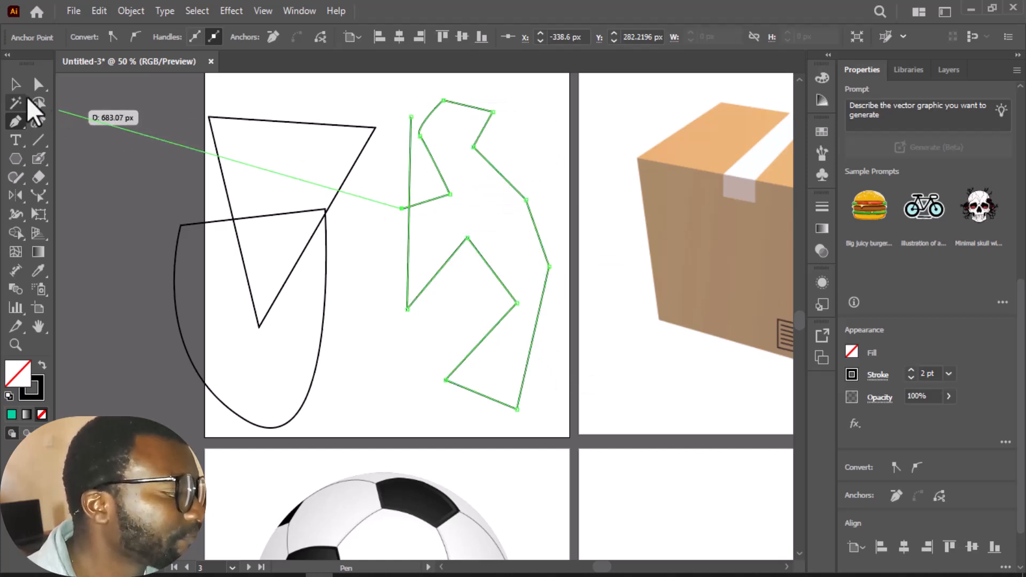
left_click(363, 100)
left_click(395, 95)
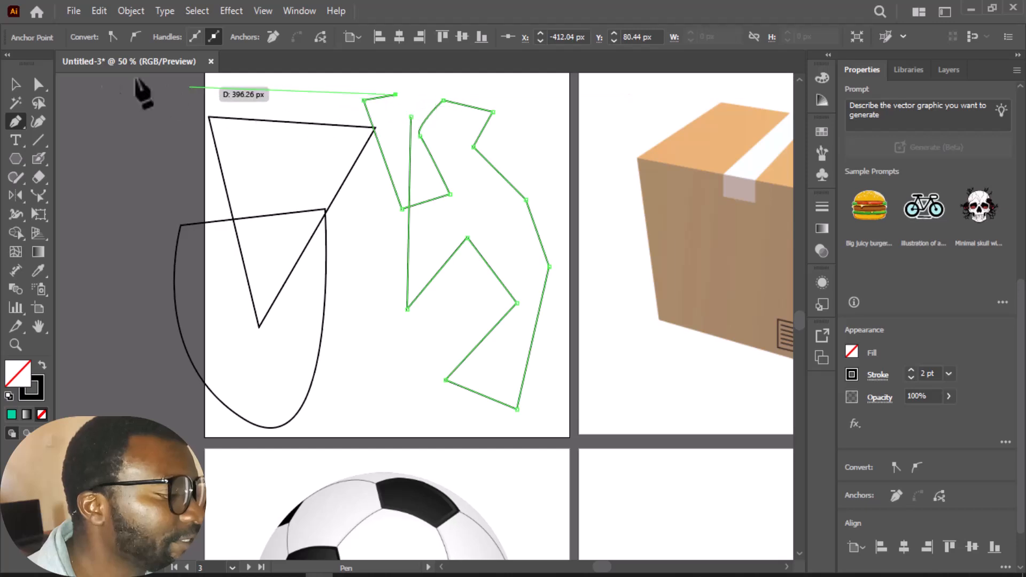
left_click(17, 87)
Step: Lock Layer 4, which holds the cardboard box picture
left_click_drag(599, 567, 613, 571)
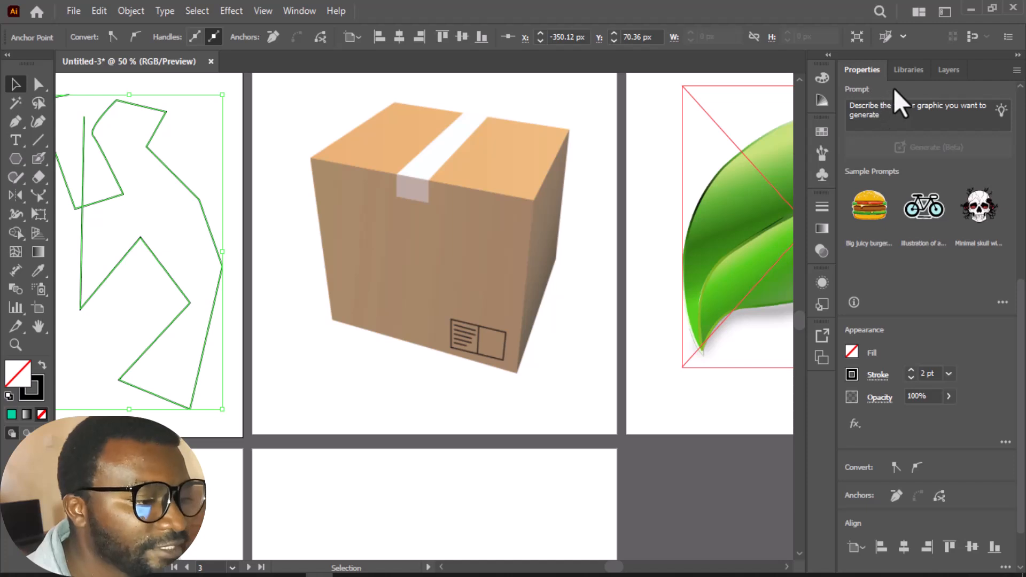
left_click(948, 72)
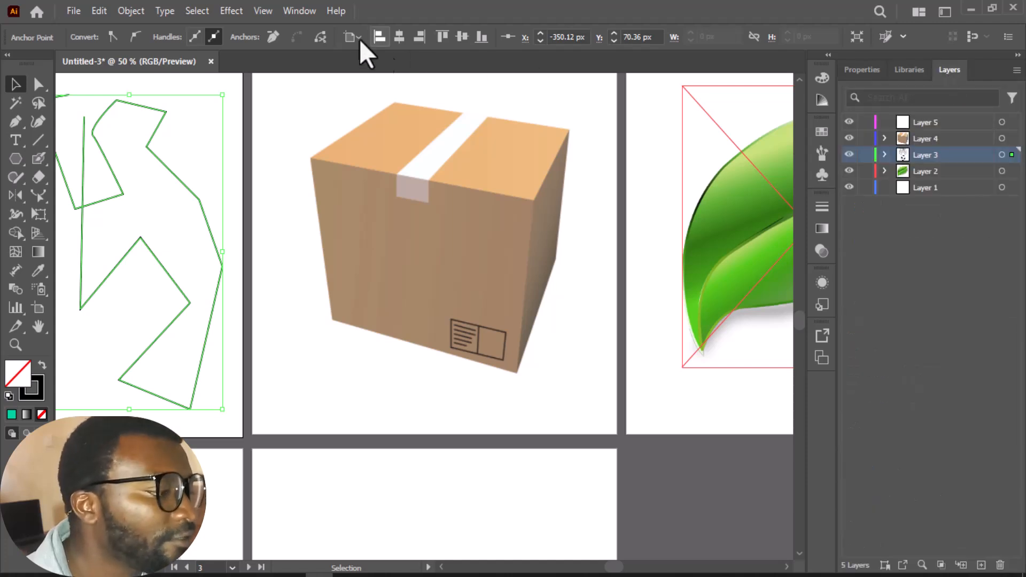
left_click(297, 10)
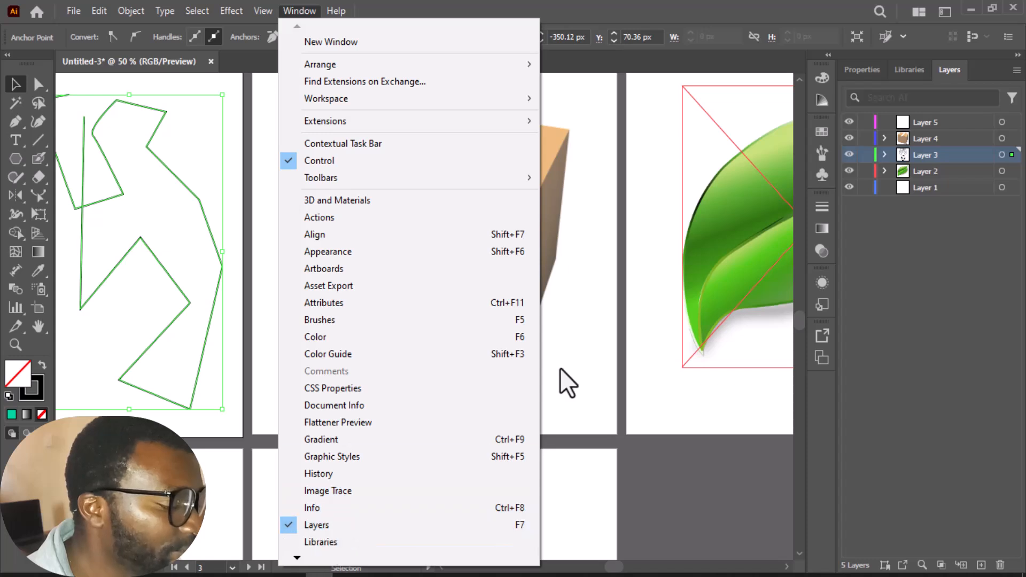
left_click(607, 8)
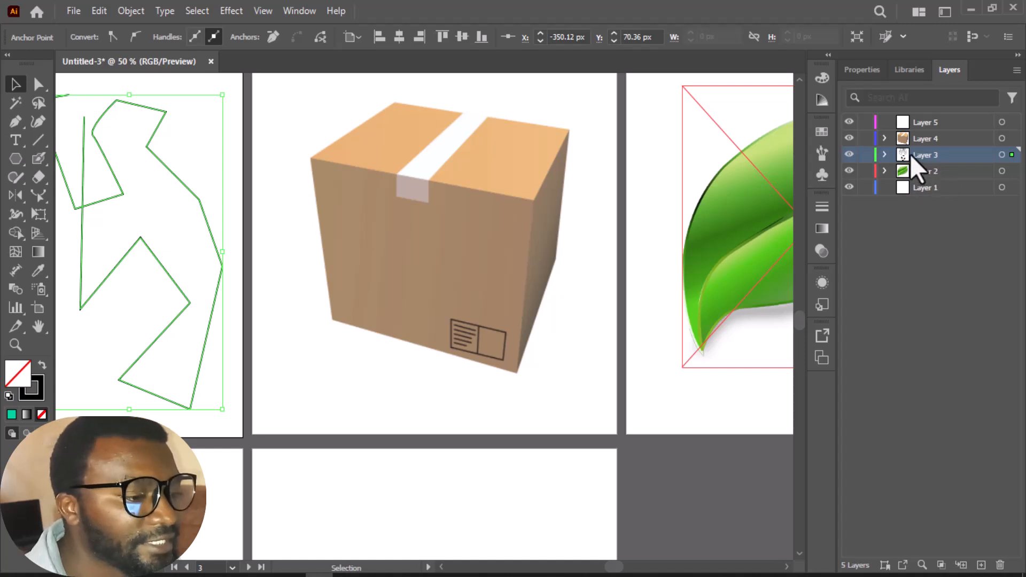
left_click(930, 141)
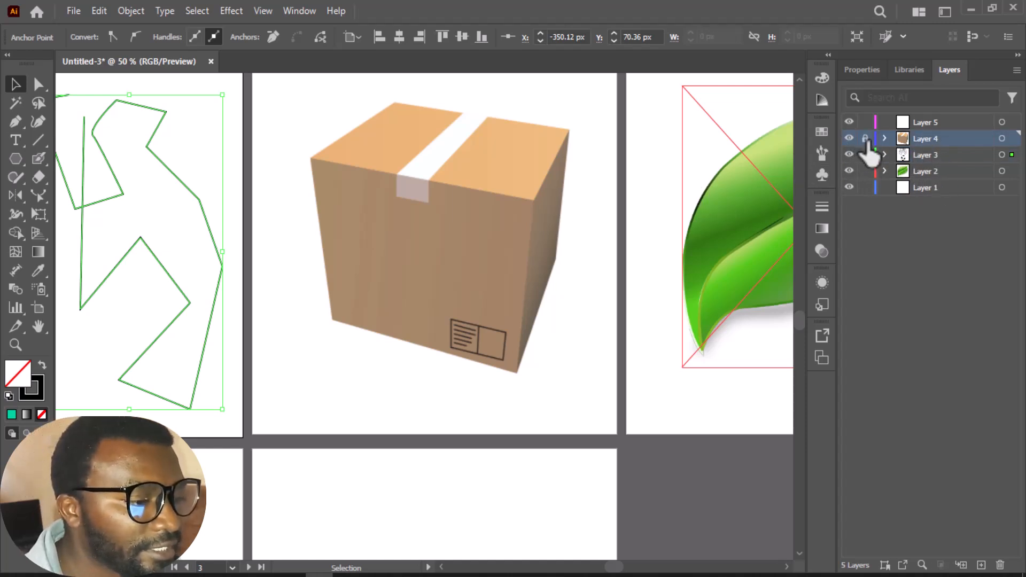
Step: Try to select and move the cardboard box on the locked layer
left_click(417, 191)
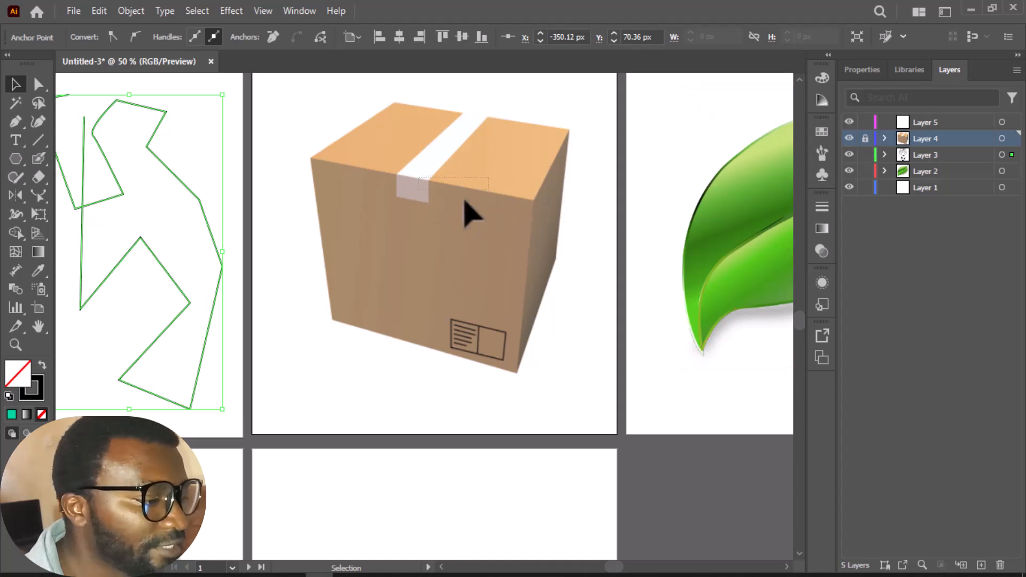
left_click_drag(424, 190, 426, 193)
left_click(118, 182)
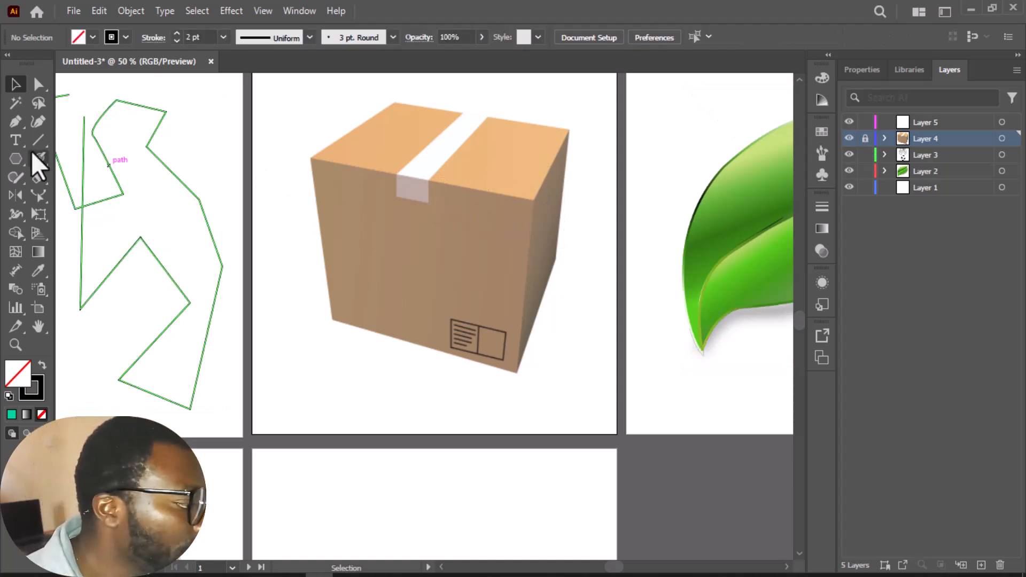
Step: Create a new layer above Layer 5 and name it "box"
left_click(16, 122)
key("ctrl+shift+a")
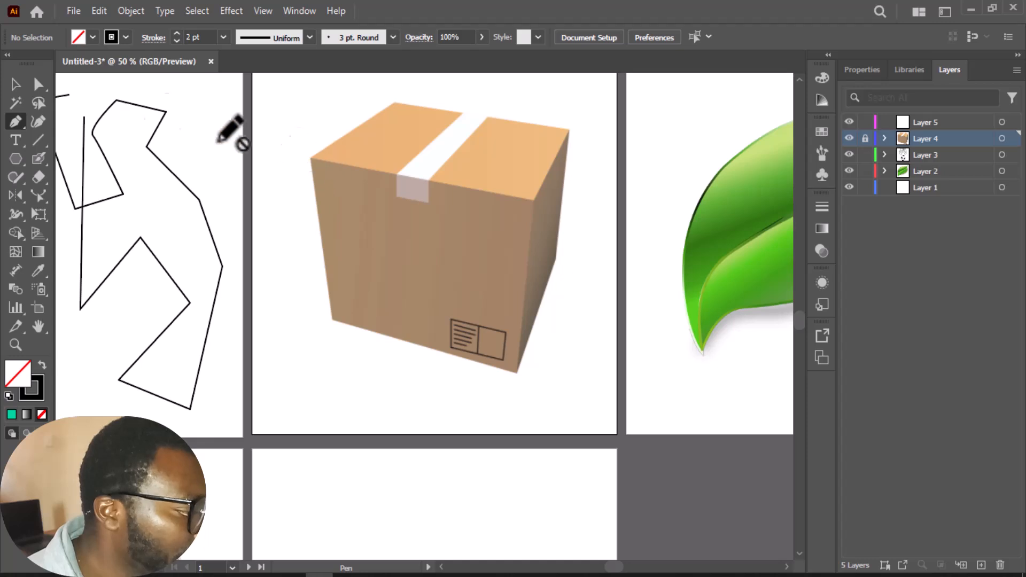
left_click(918, 125)
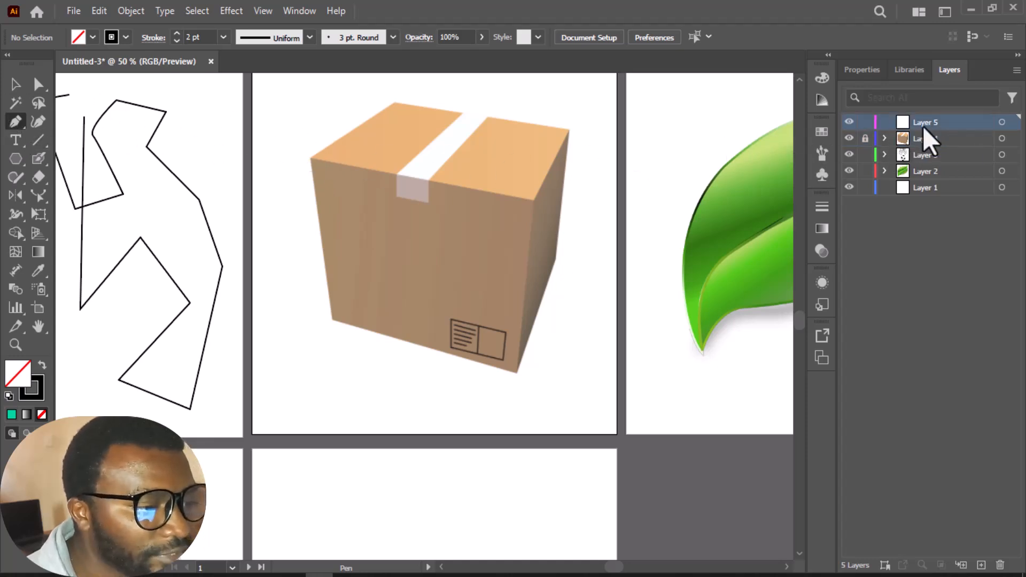
left_click(981, 566)
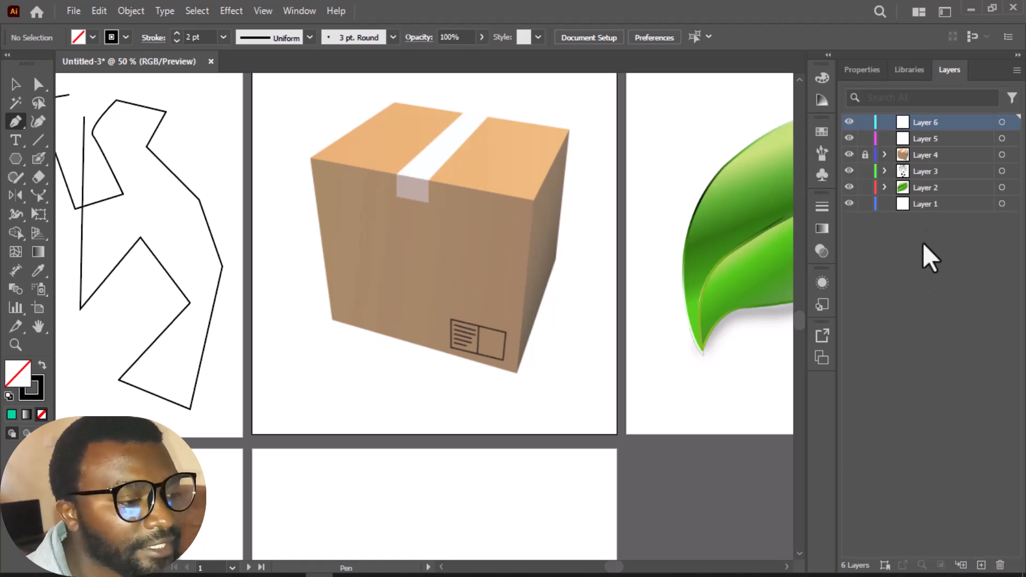
double_click(918, 122)
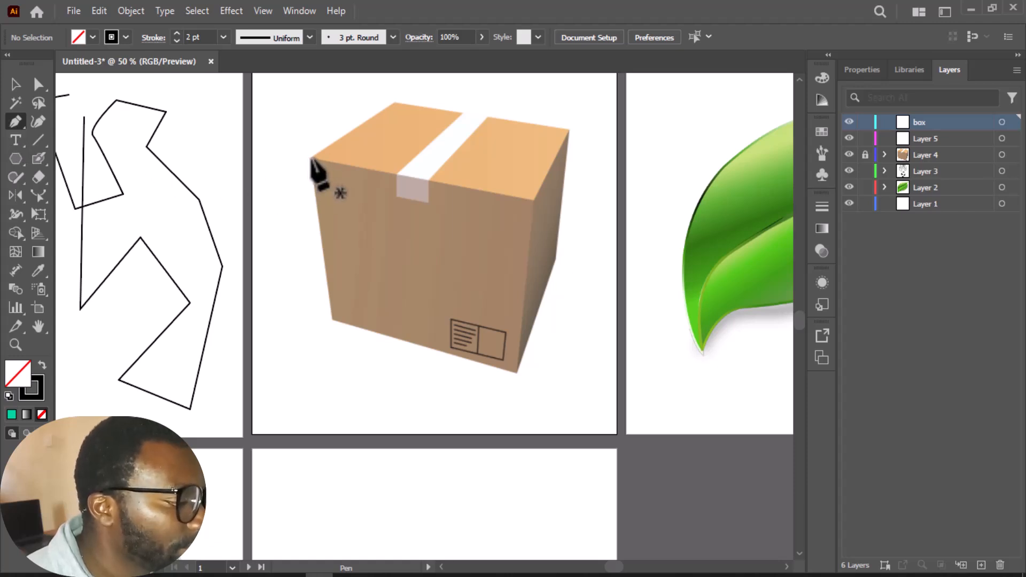
Step: Trace the cardboard box's front face with the Pen tool as a closed four-corner path on the box layer
left_click(16, 345)
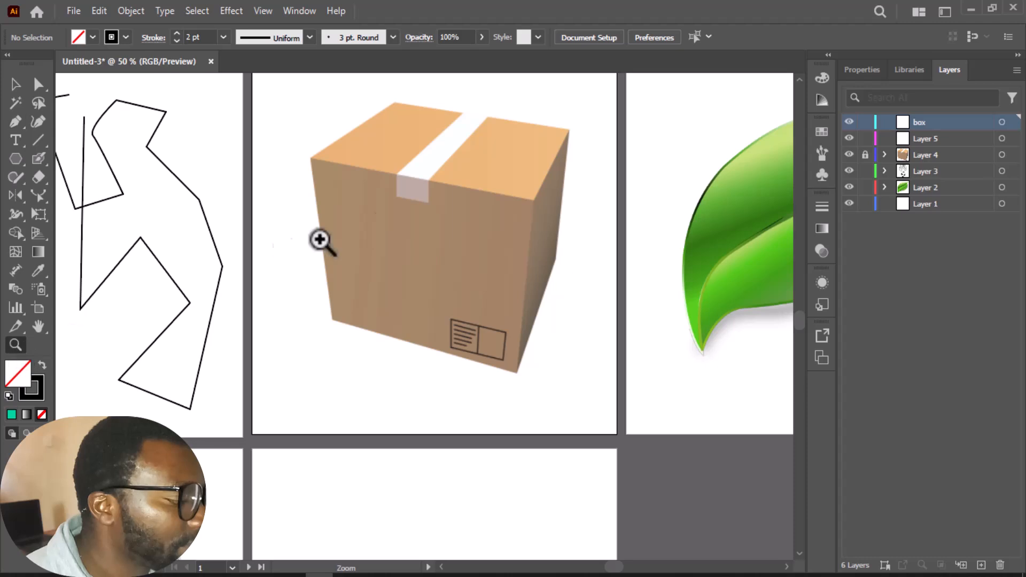
left_click(400, 223)
scroll(453, 266, "down", 1)
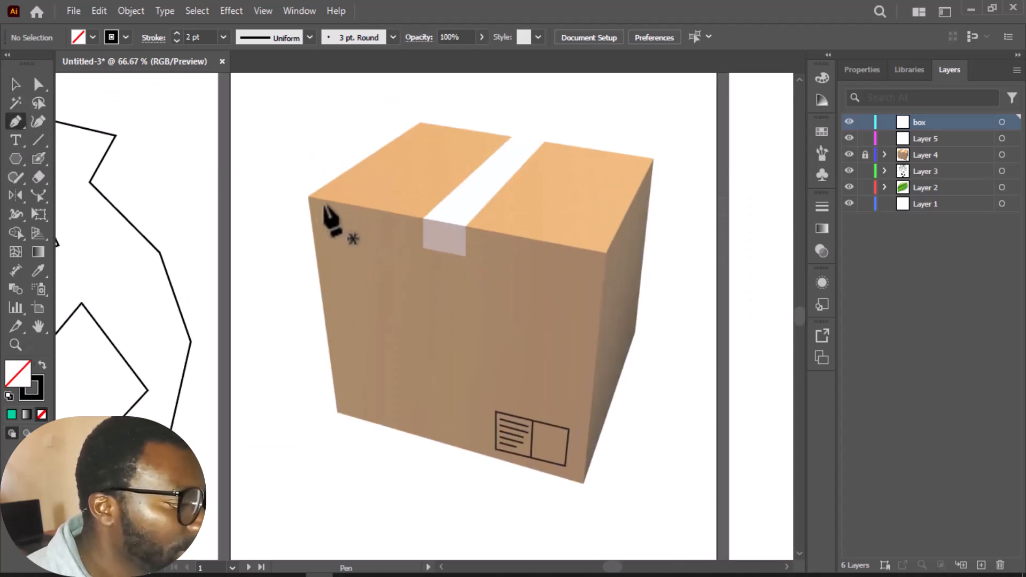
left_click(308, 196)
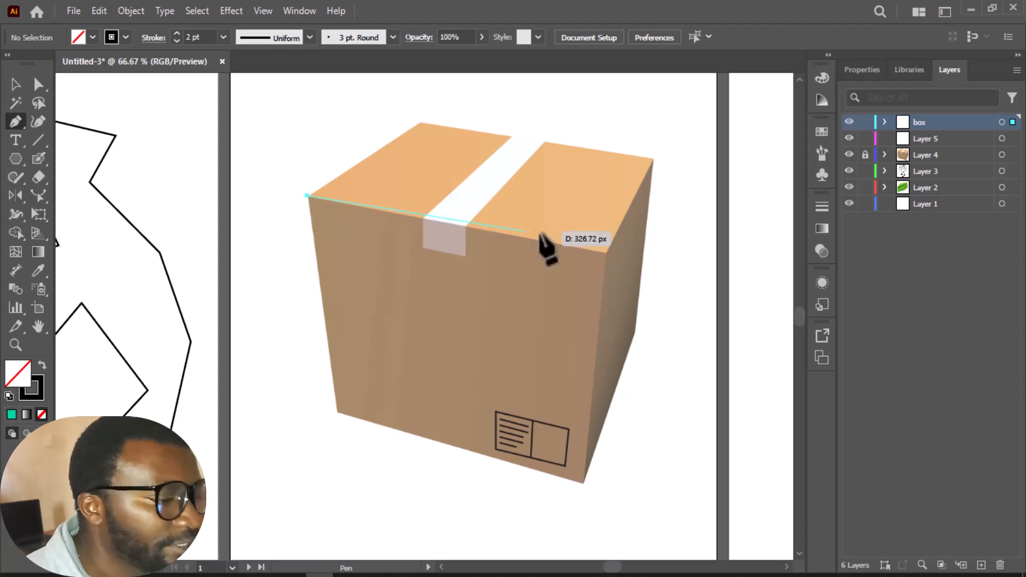
left_click(605, 254)
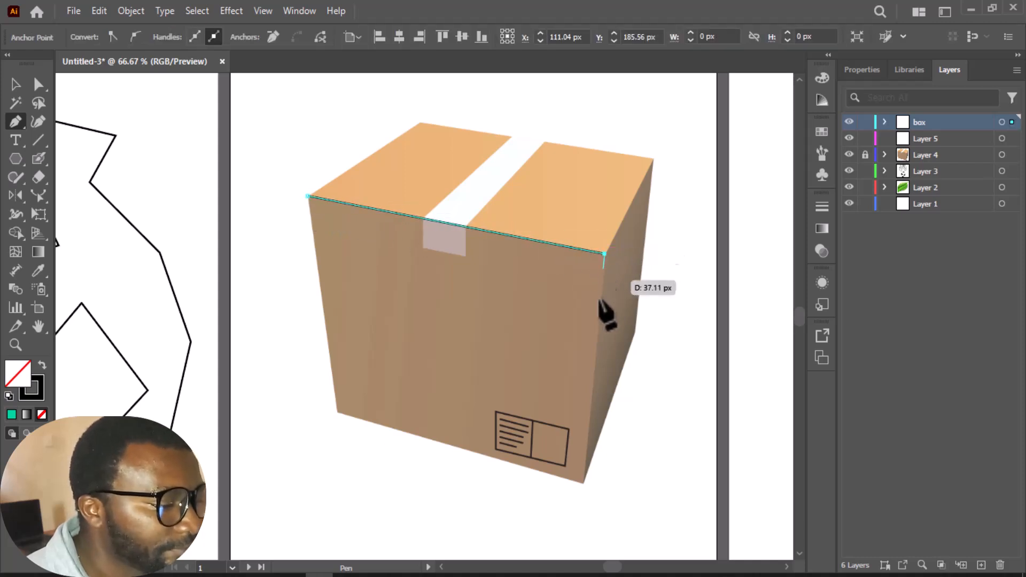
left_click(584, 482)
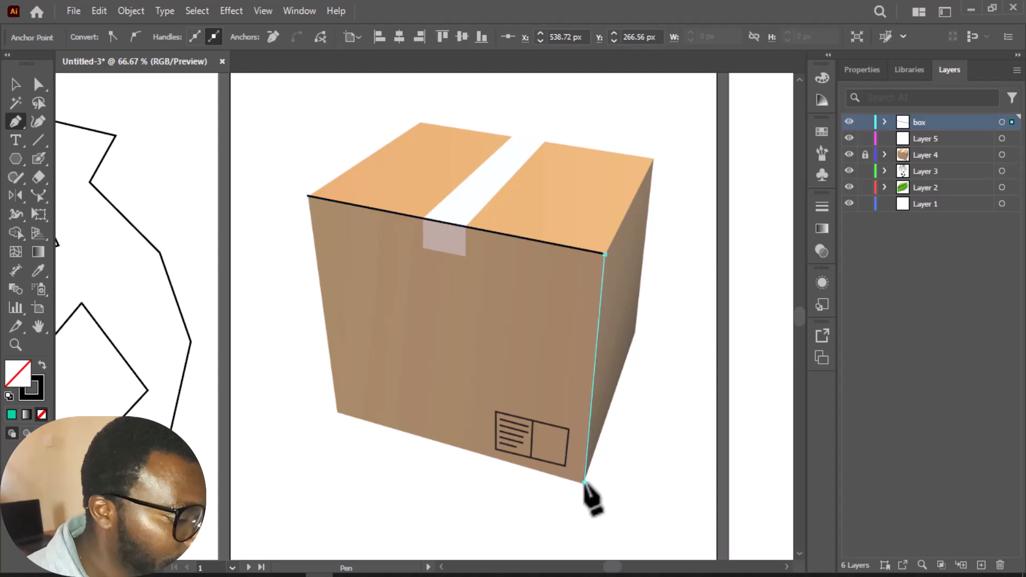
left_click(337, 412)
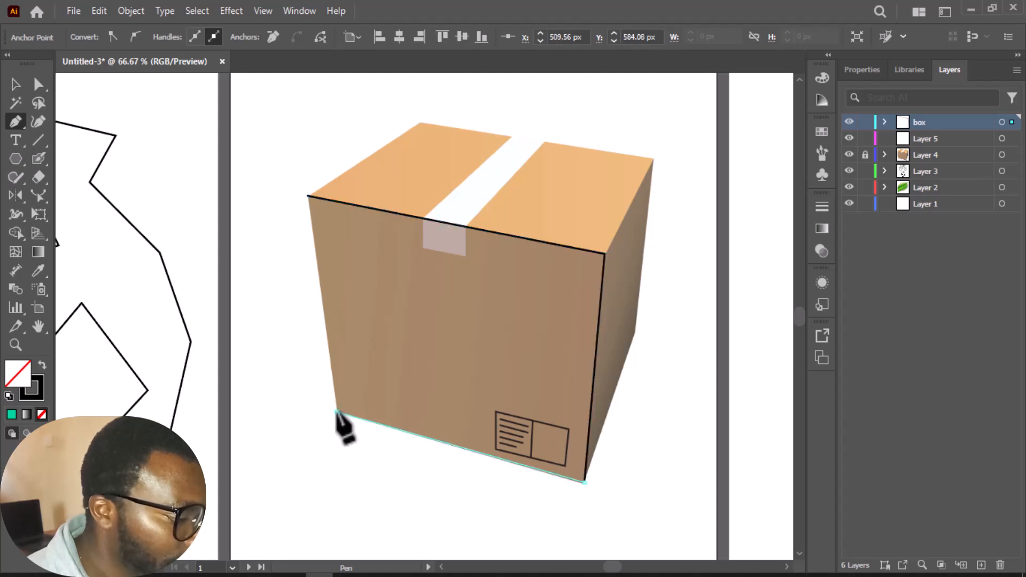
left_click(308, 196)
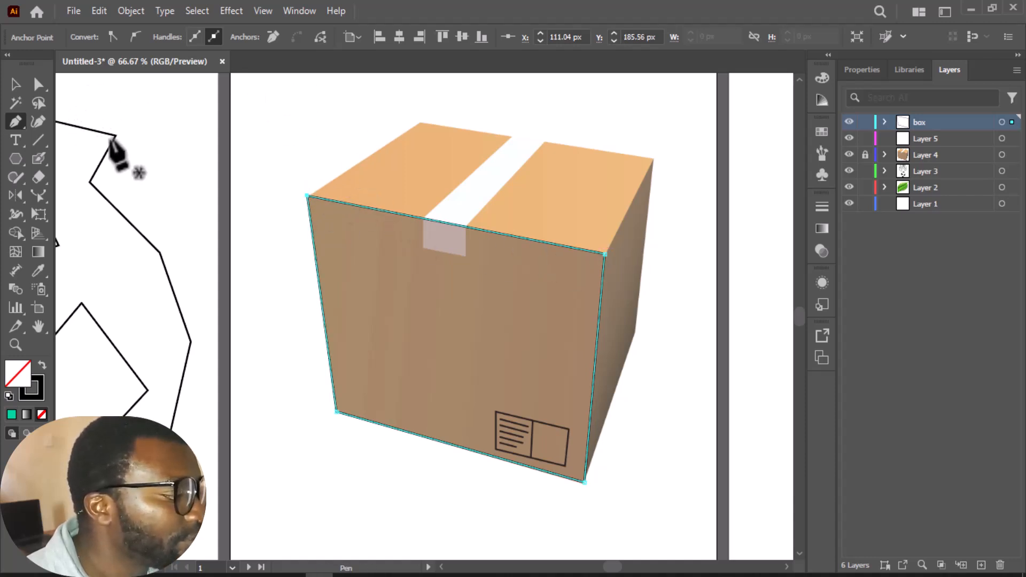
Step: Trace the cardboard box's top face with the Pen tool as a closed four-corner path
left_click(418, 122)
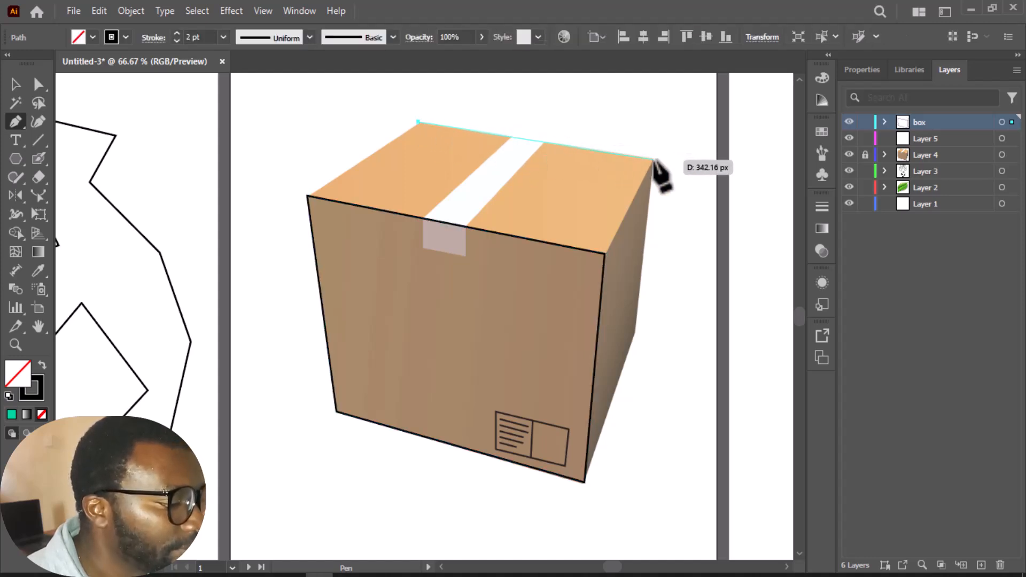
left_click(653, 160)
left_click(605, 253)
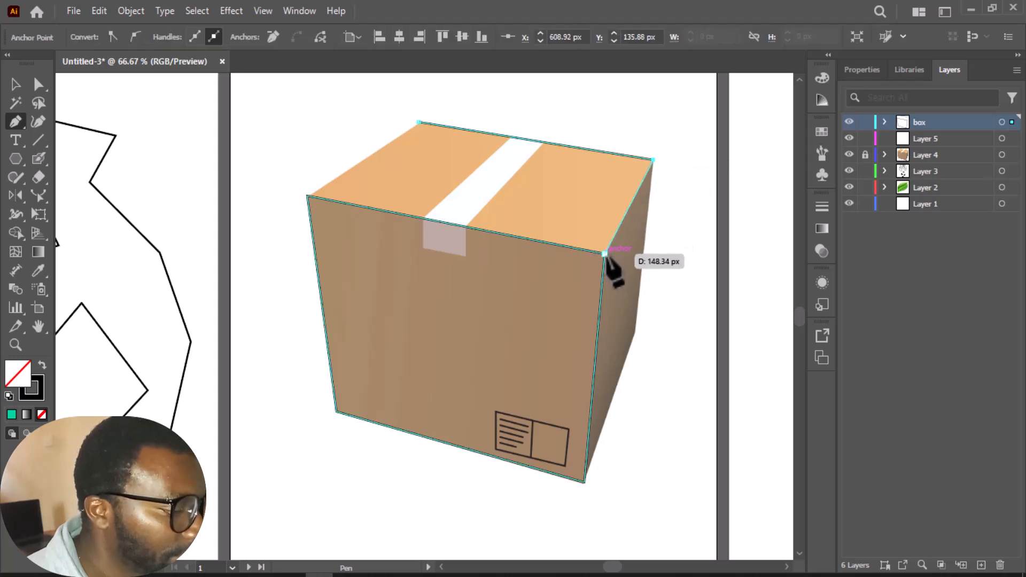
left_click(309, 195)
left_click(418, 123)
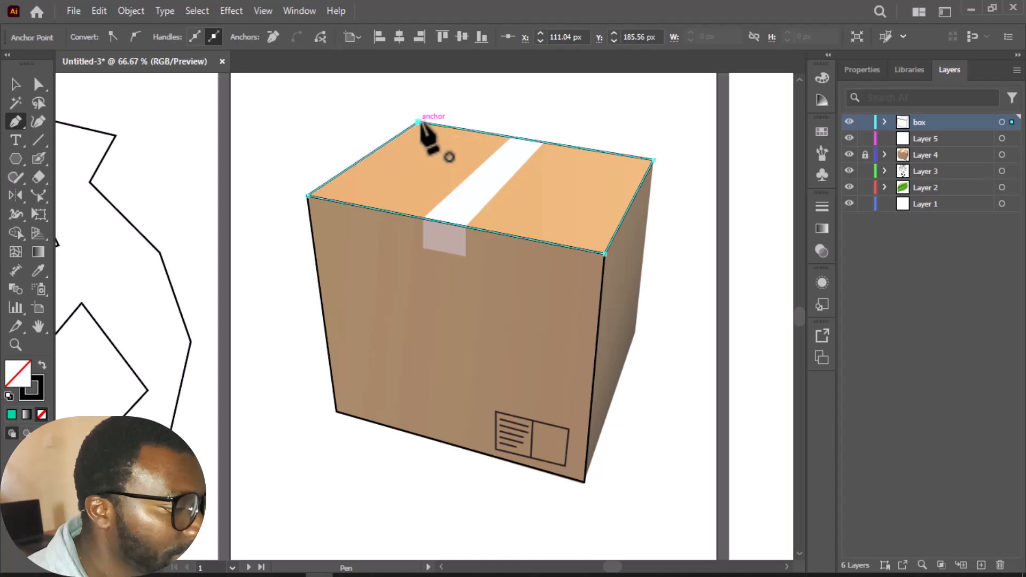
Step: Trace the cardboard box's narrow right side face with the Pen tool as a closed path and deselect it
left_click(653, 160)
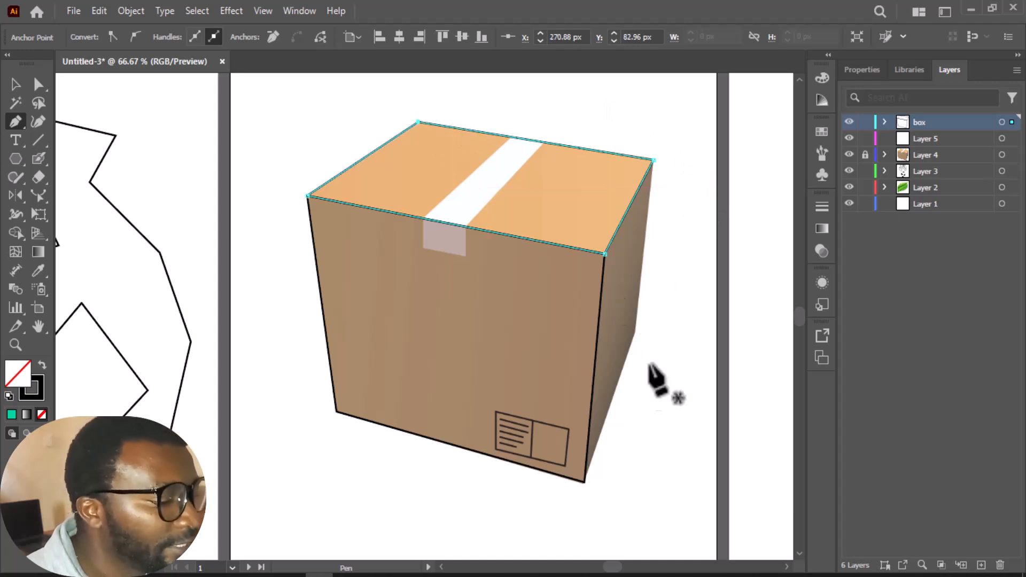
left_click(634, 329)
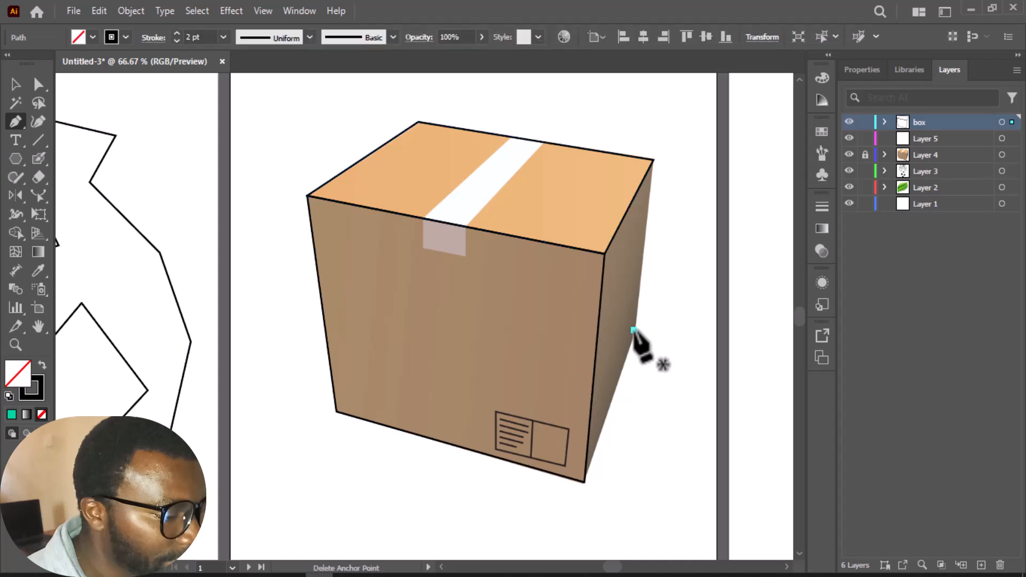
left_click(584, 481)
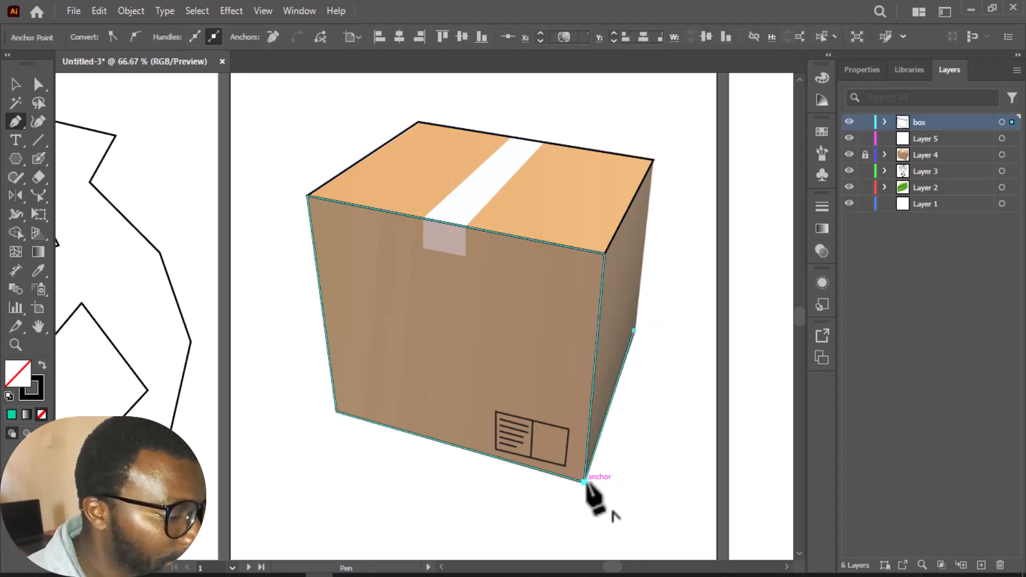
left_click(604, 253)
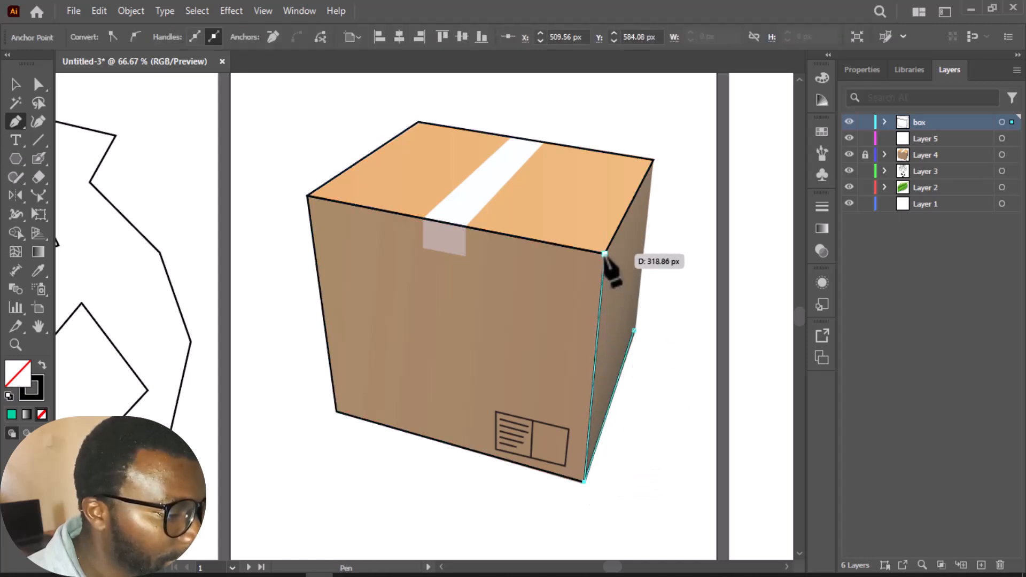
left_click(654, 160)
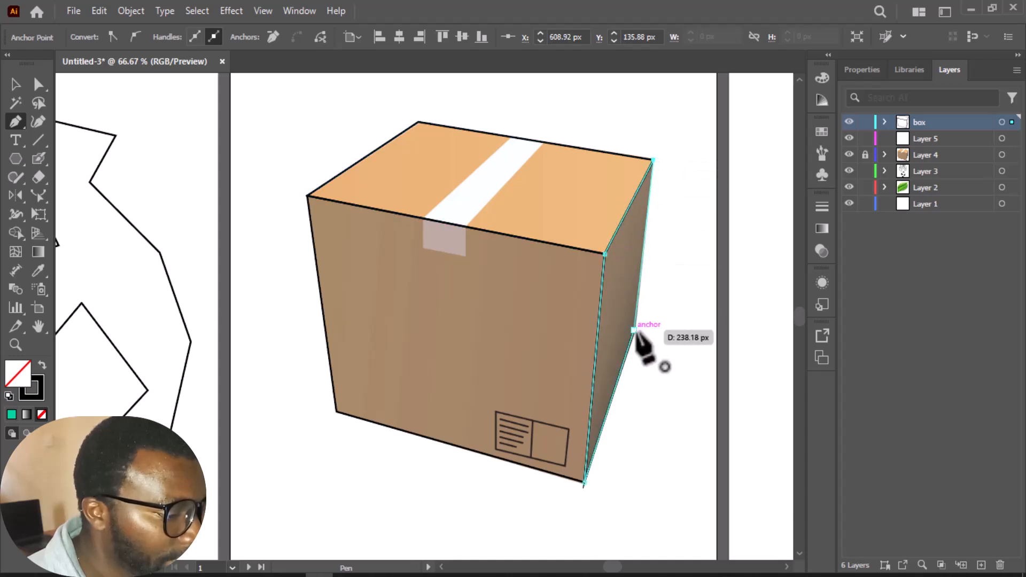
left_click(634, 330)
left_click(14, 87)
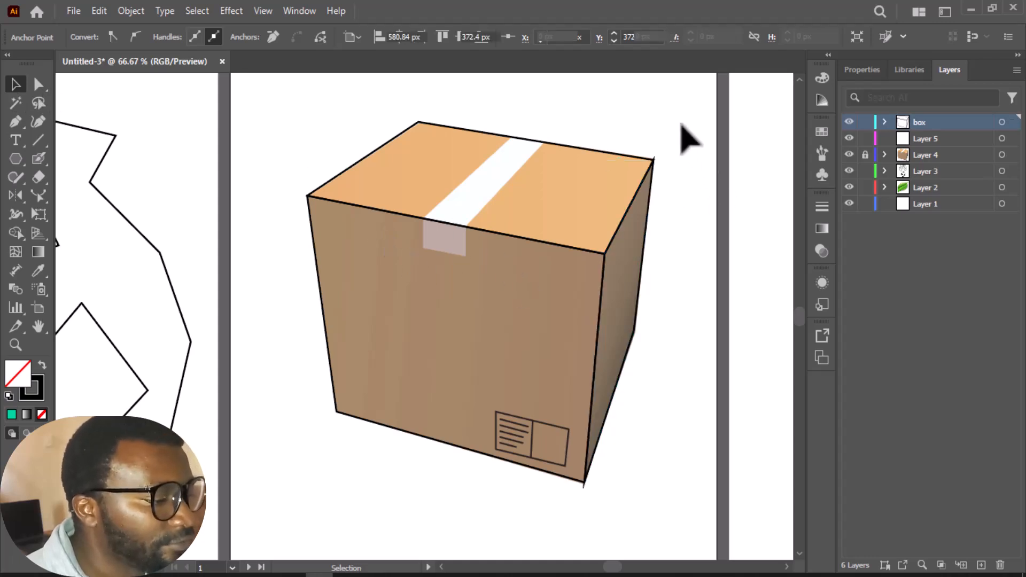
left_click(688, 139)
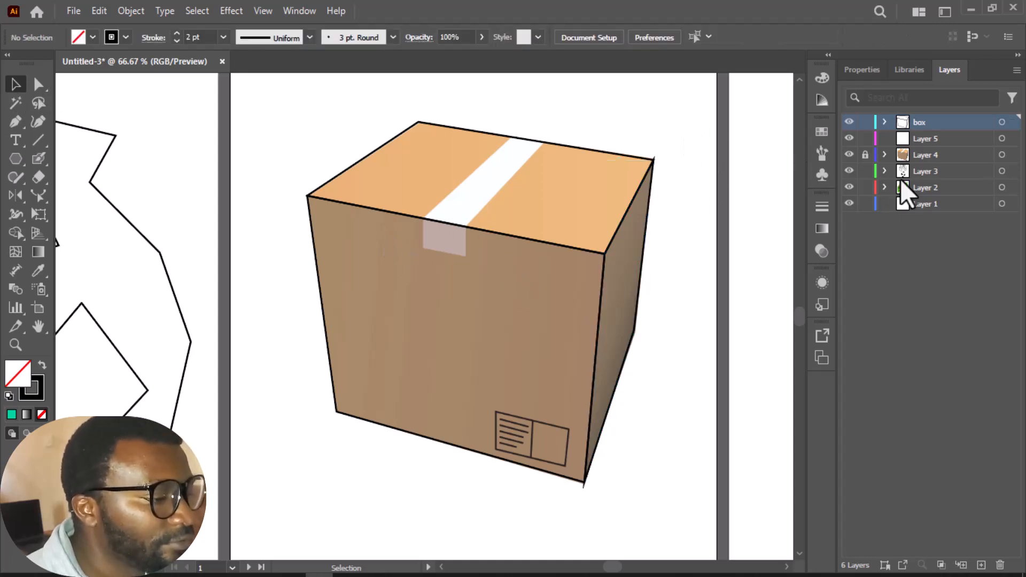
Step: Hide Layer 4 with the box picture, try moving the traced top face off the box, and undo that move
left_click(849, 154)
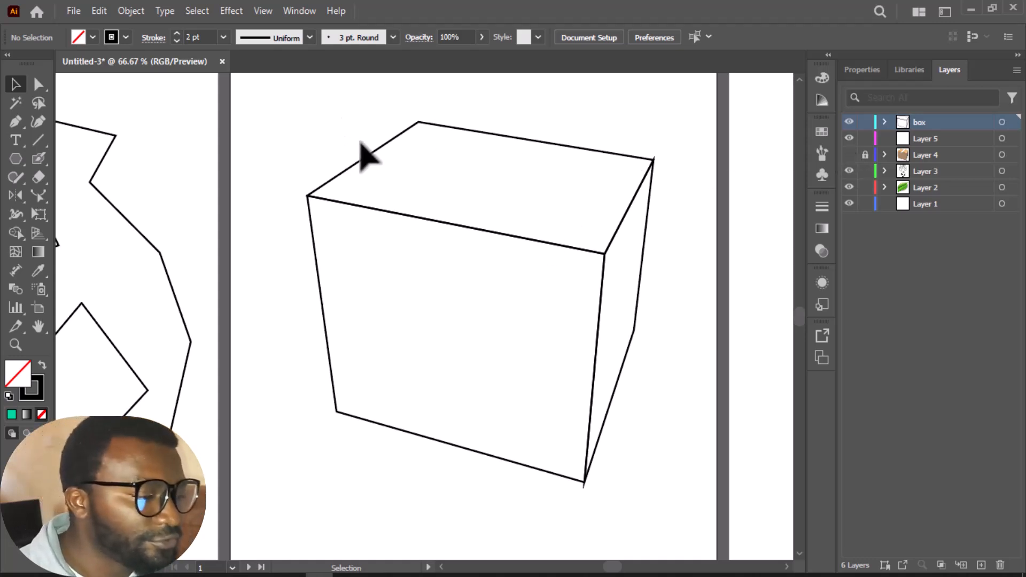
left_click_drag(368, 154, 381, 131)
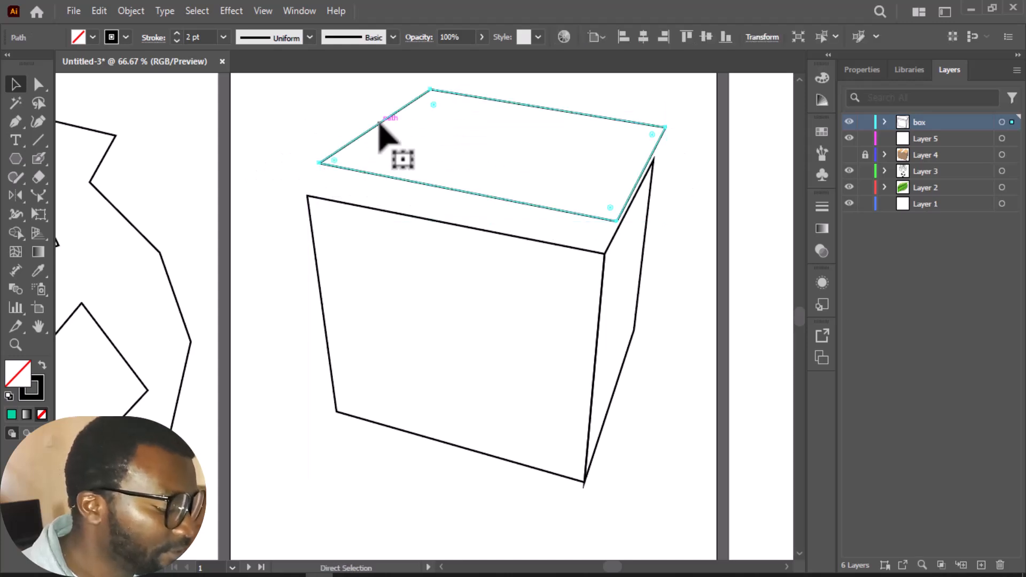
left_click(343, 128)
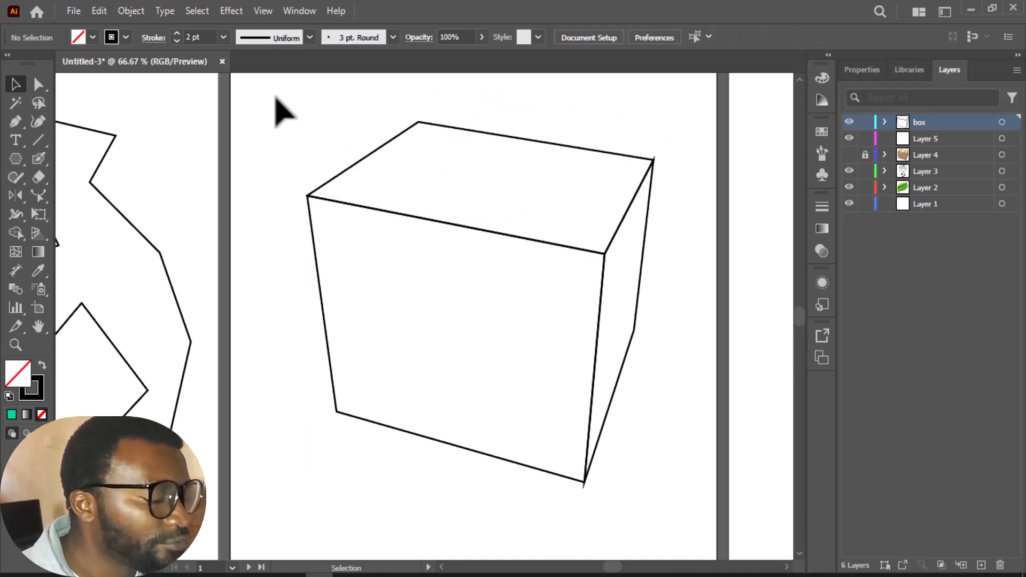
Step: Group all the traced box faces and move the group slightly toward the lower right
left_click_drag(276, 98, 663, 473)
right_click(505, 241)
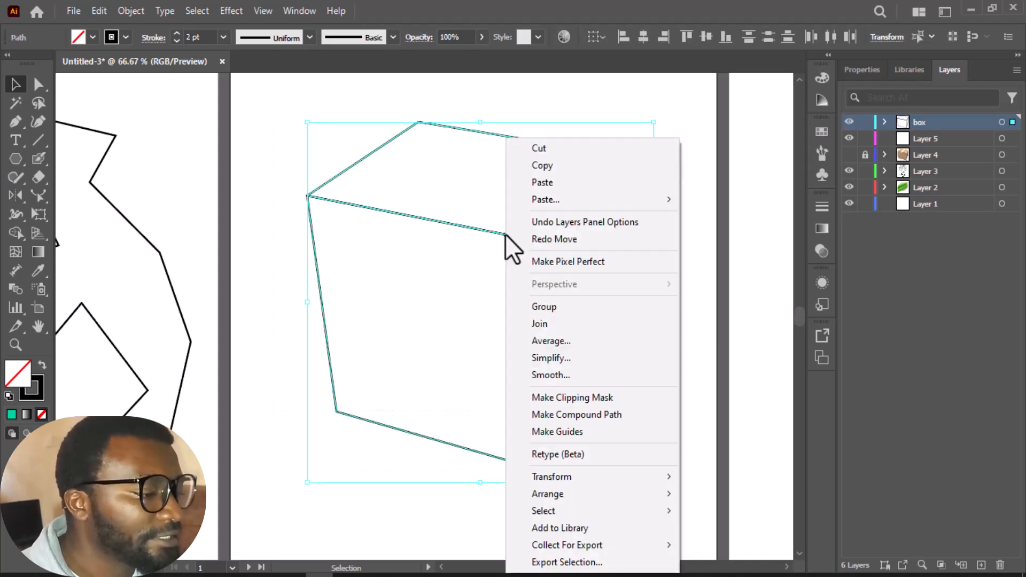
left_click(556, 307)
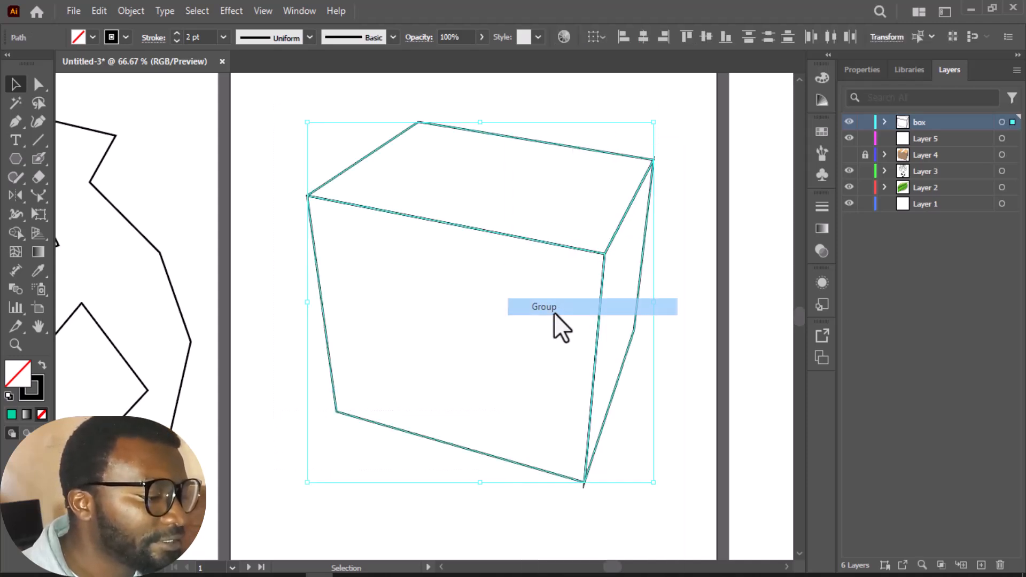
left_click(677, 249)
left_click(498, 235)
mouse_move(486, 229)
left_mouse_down()
mouse_move(527, 248)
mouse_move(496, 234)
left_mouse_up()
Step: Fill the grouped box faces with orange FF5D15
left_click(862, 69)
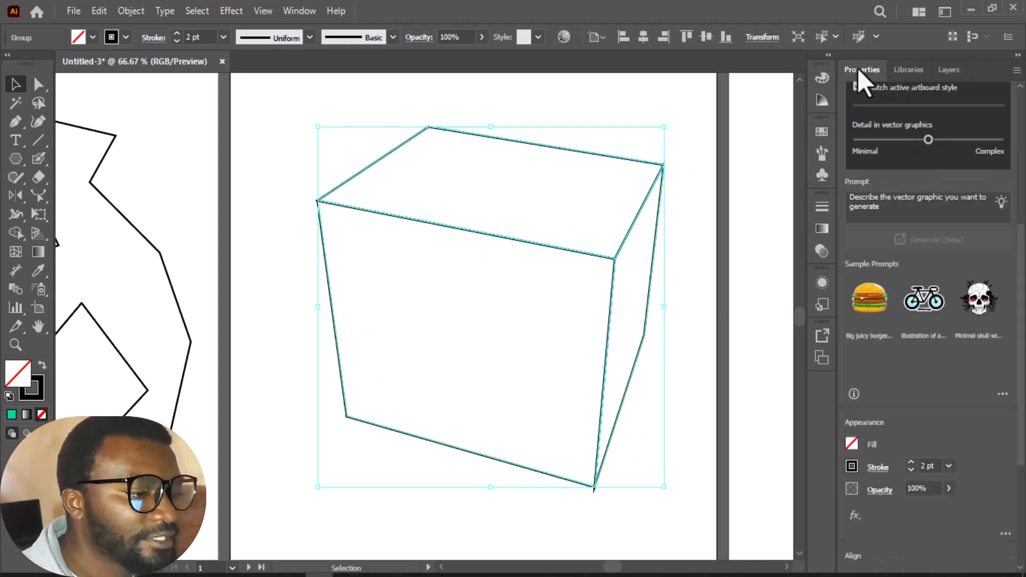
left_click(851, 443)
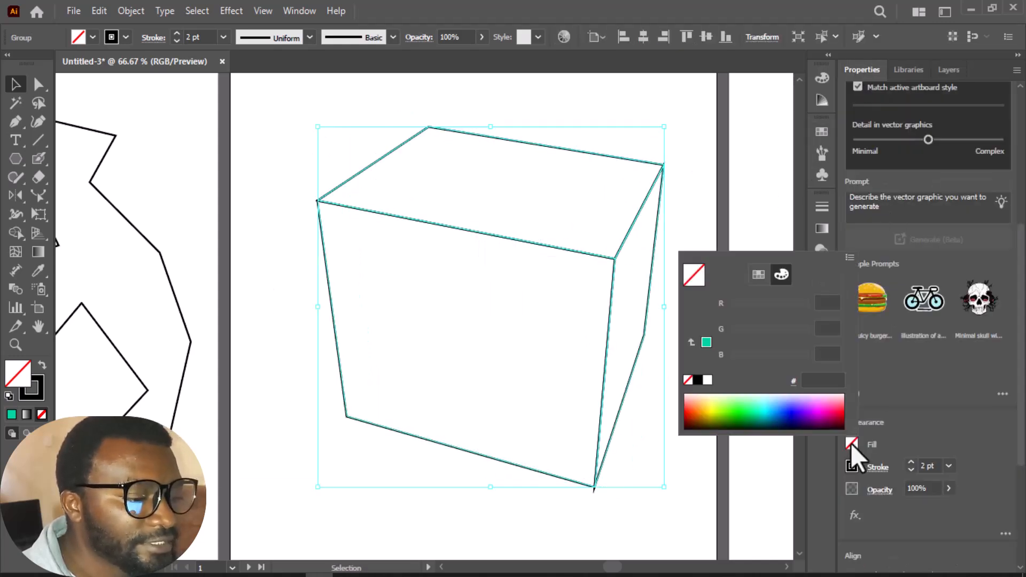
left_click(707, 410)
left_click(694, 406)
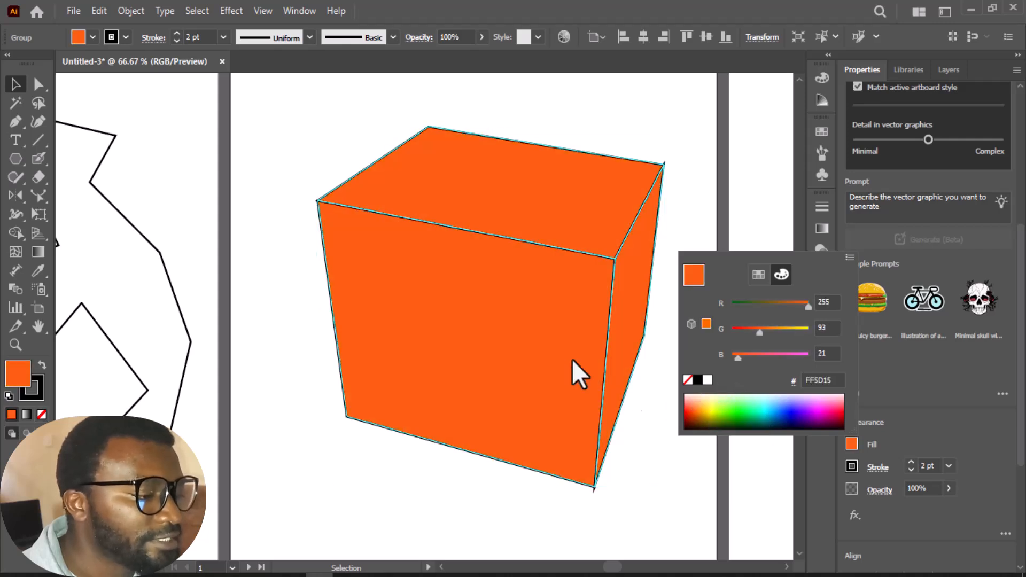
left_click(265, 163)
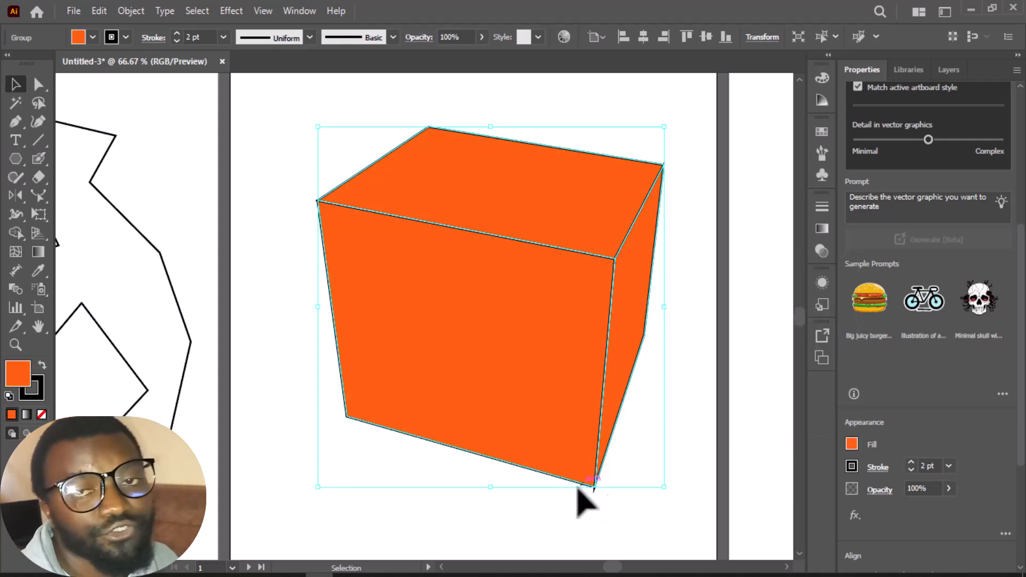
Step: Lock Layer 2, which holds the green leaf picture, and make the box layer active
left_click_drag(614, 569, 630, 570)
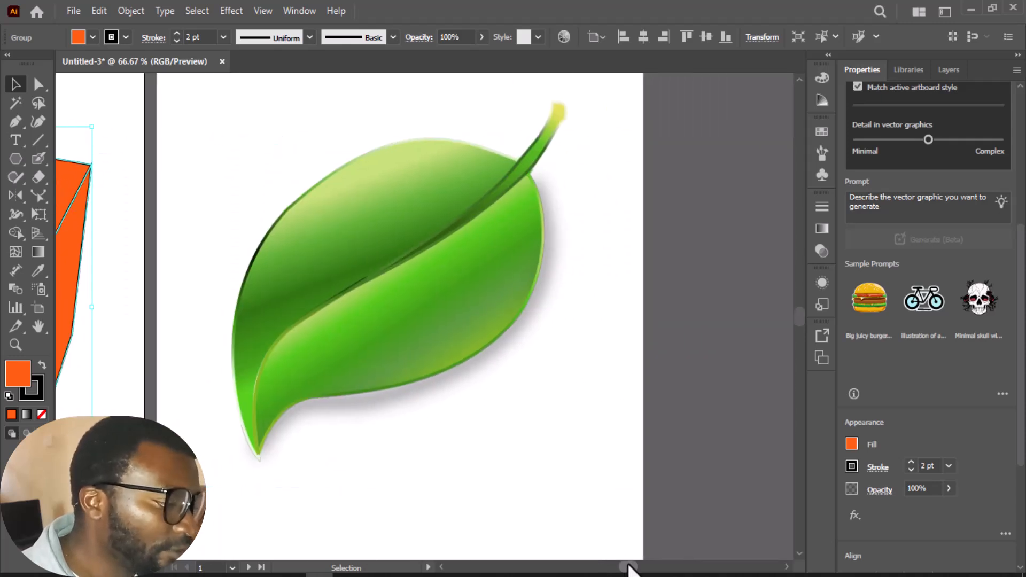
left_click(505, 256)
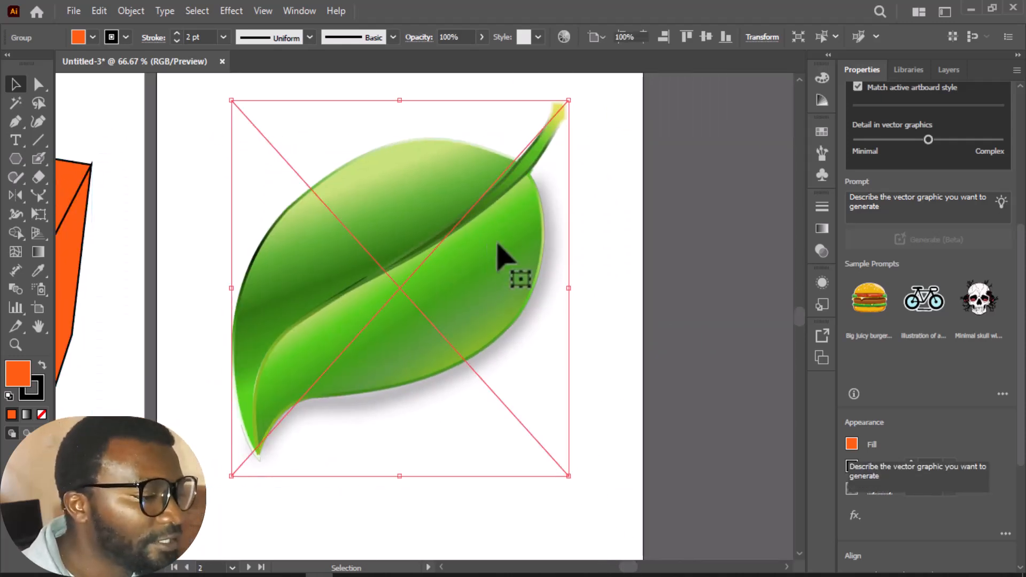
left_click(950, 70)
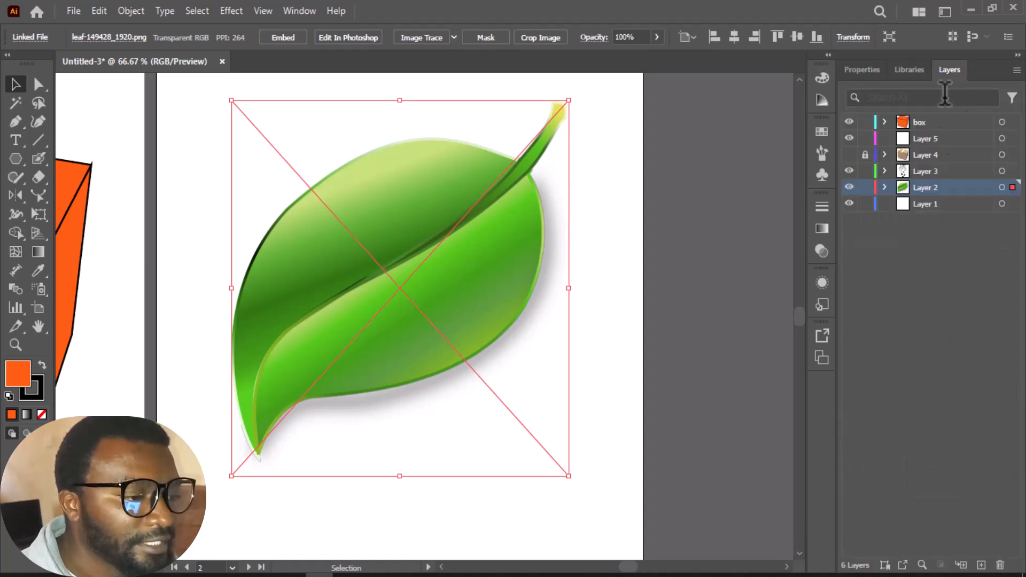
left_click(866, 188)
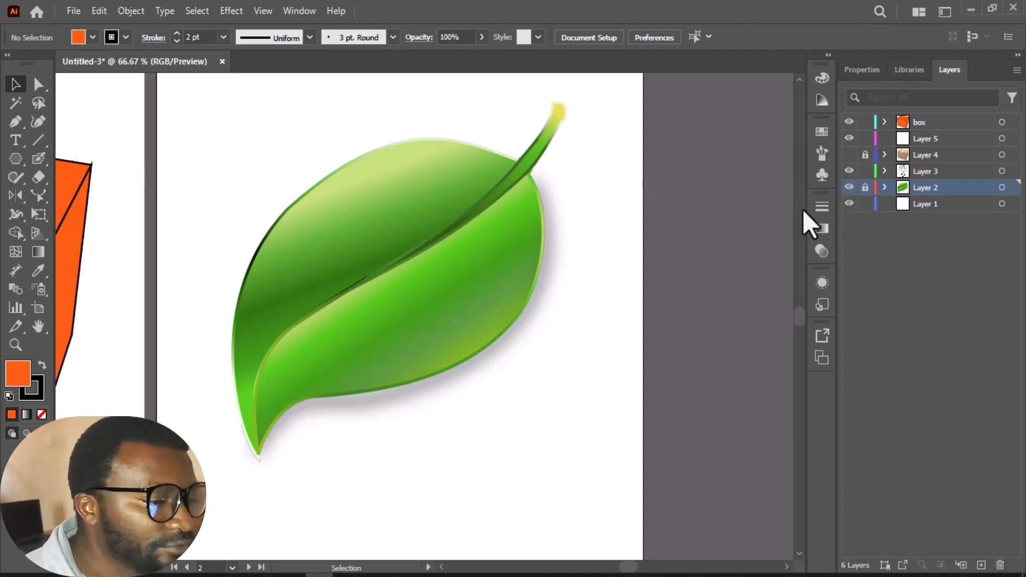
left_click(932, 123)
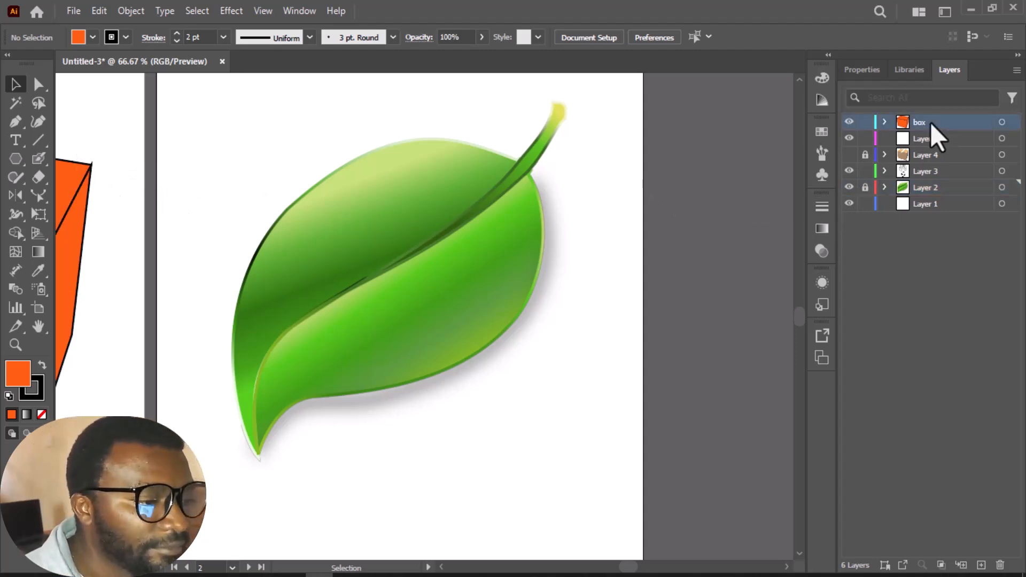
Step: Create a layer named leafe and trace a curved Pen path from the leaf's bottom tip up its left edge, removing the outgoing handle
left_click(982, 565)
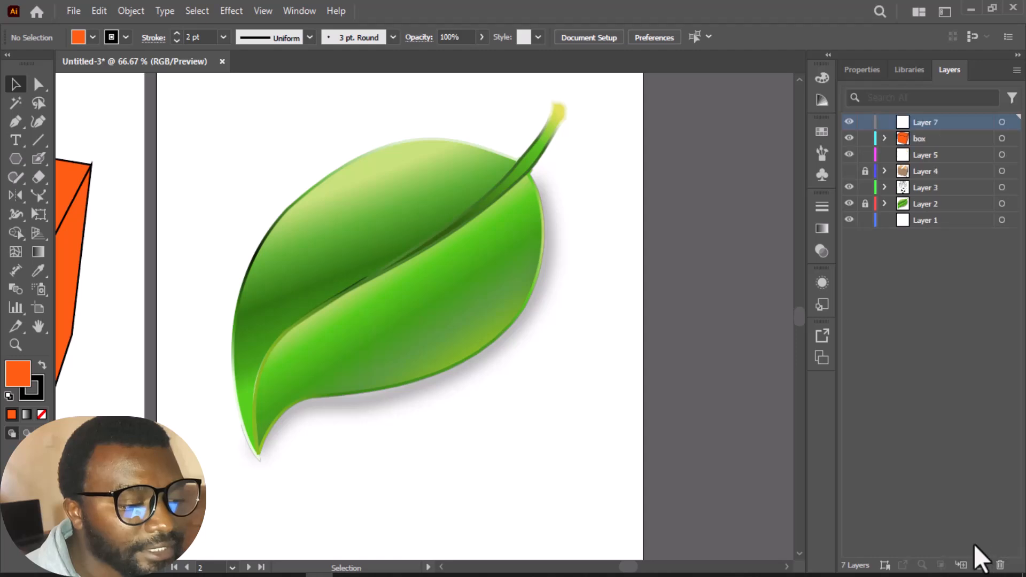
double_click(925, 123)
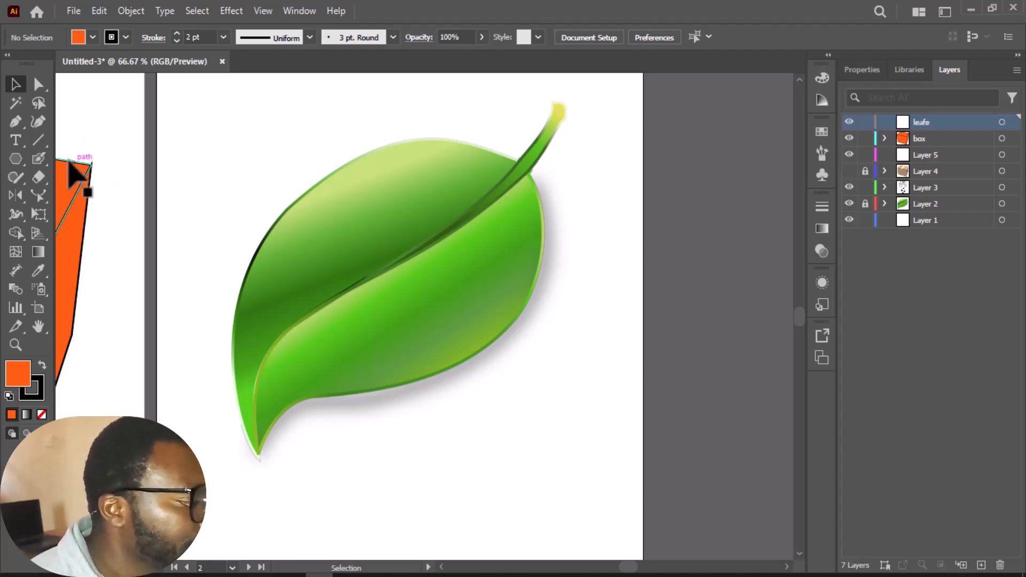
left_click(13, 123)
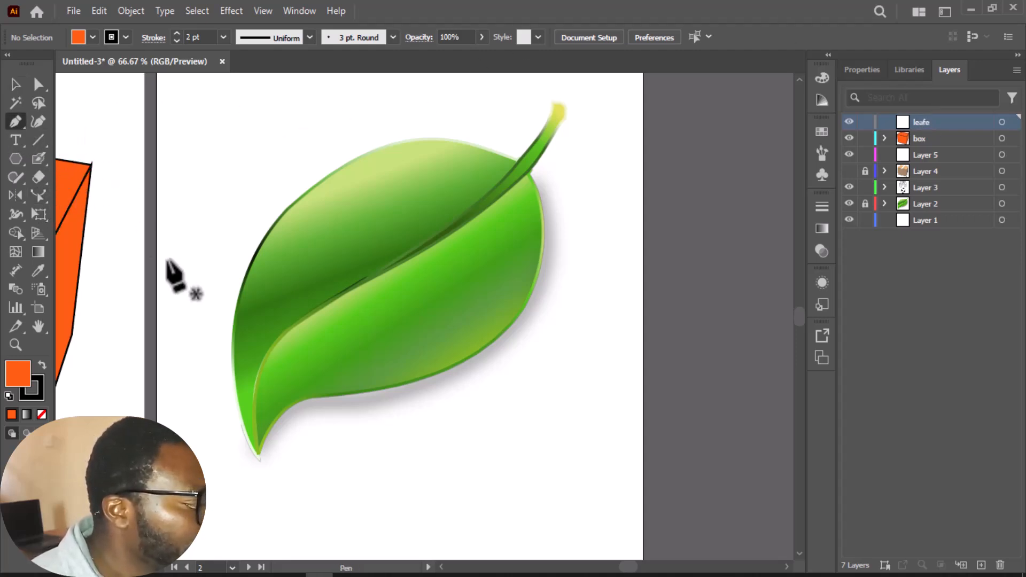
left_click(257, 455)
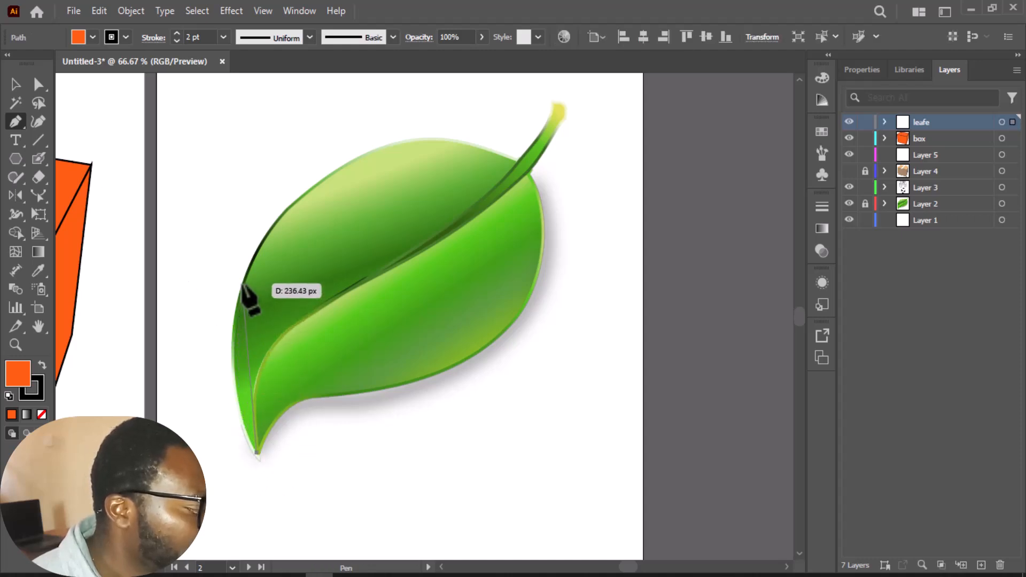
left_click_drag(242, 283, 267, 206)
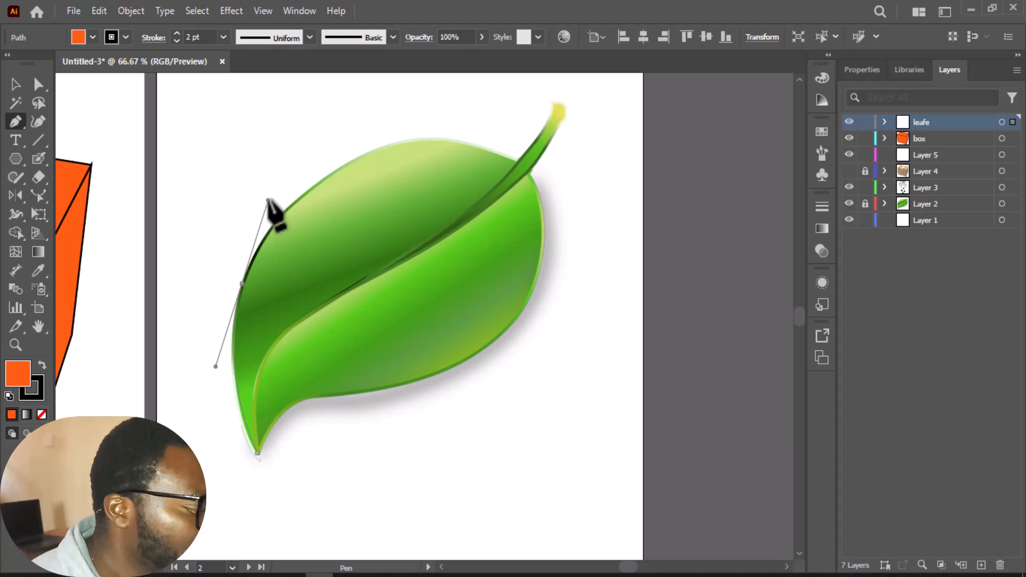
left_click(242, 283)
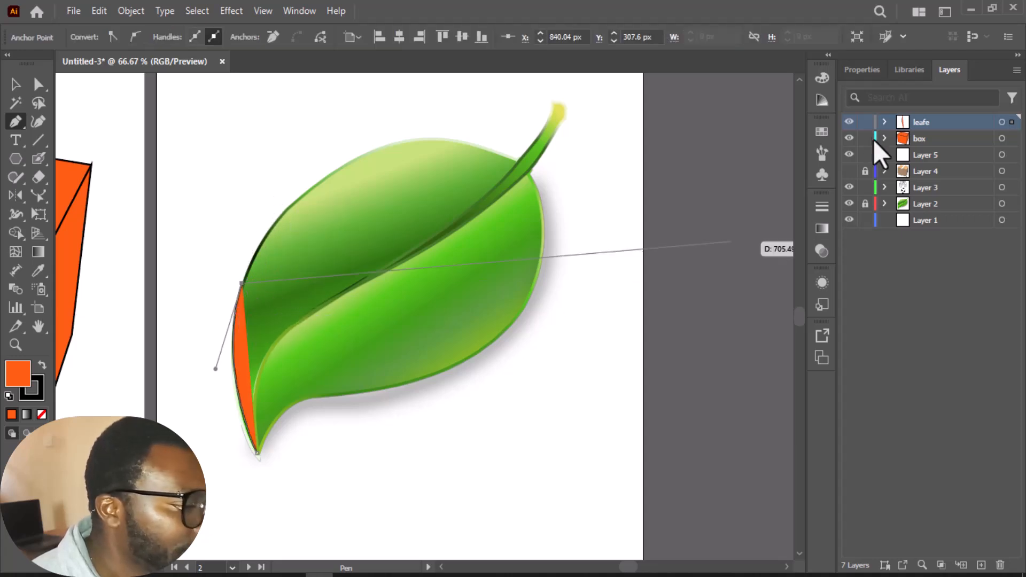
Step: Remove the orange fill from the leaf path, setting its fill to None
left_click(863, 70)
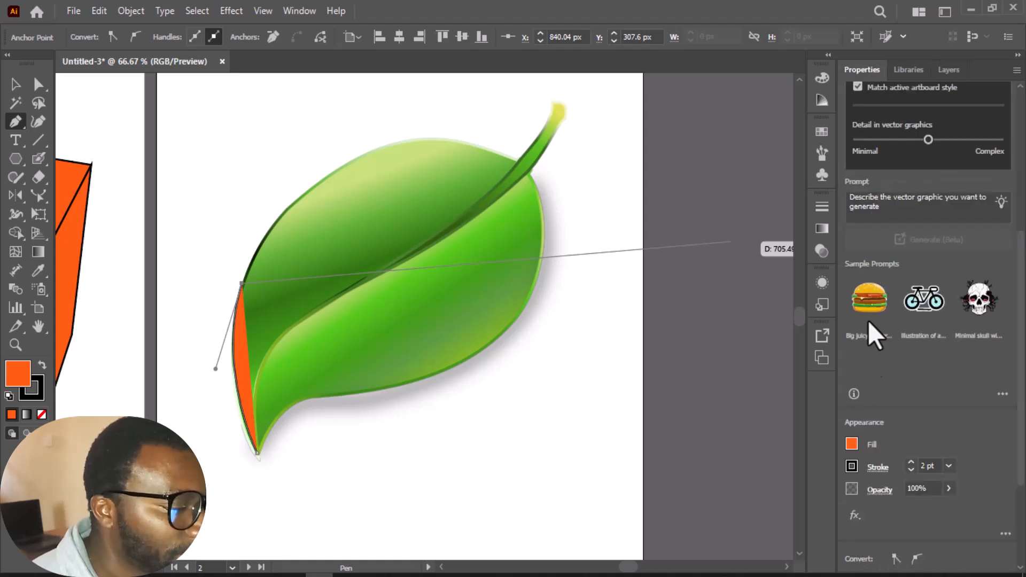
left_click(852, 445)
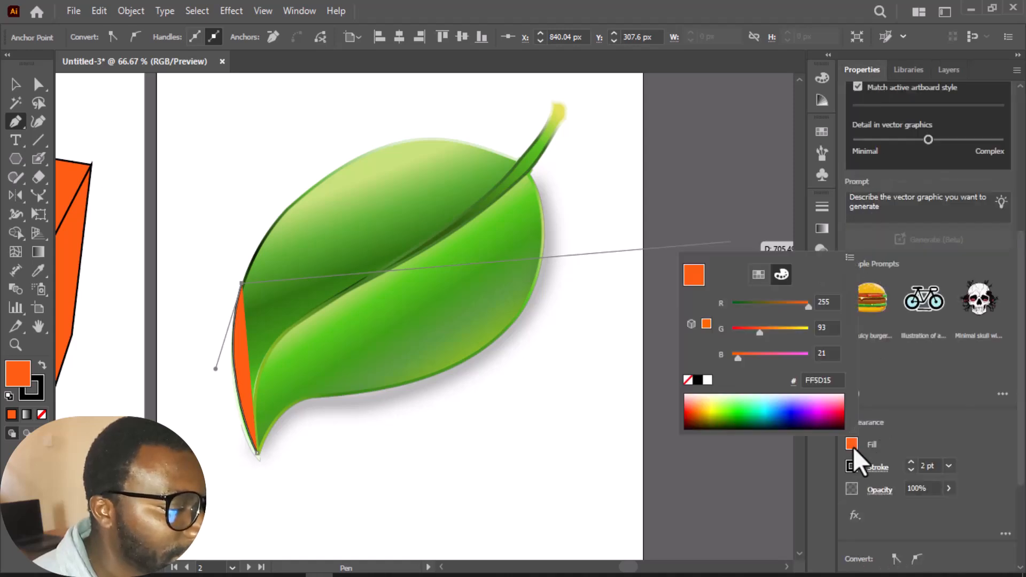
left_click(688, 380)
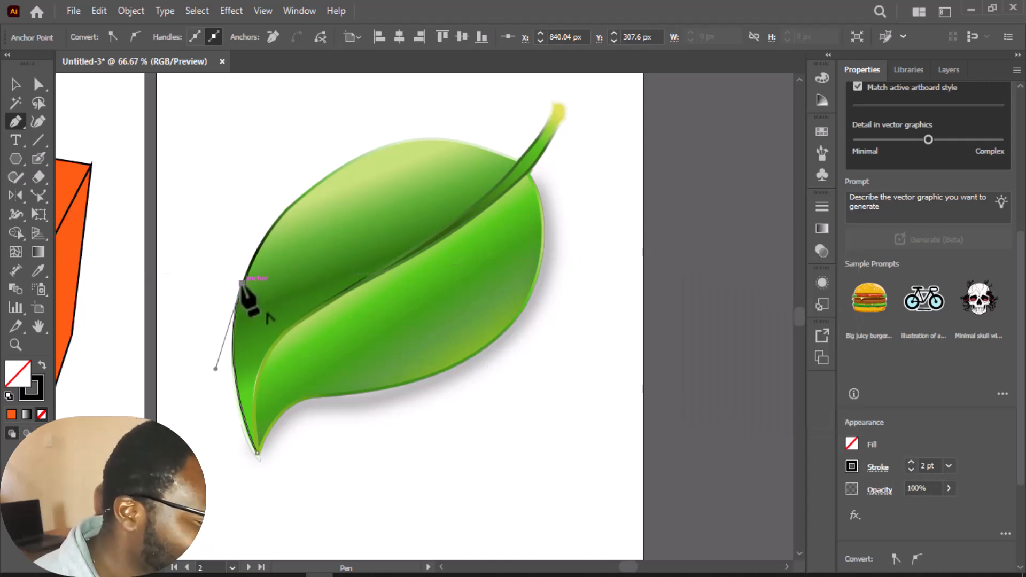
Step: Continue the path with curved segments along the leaf's upper edge to the stem base, ending in a corner point
left_click_drag(400, 142, 516, 111)
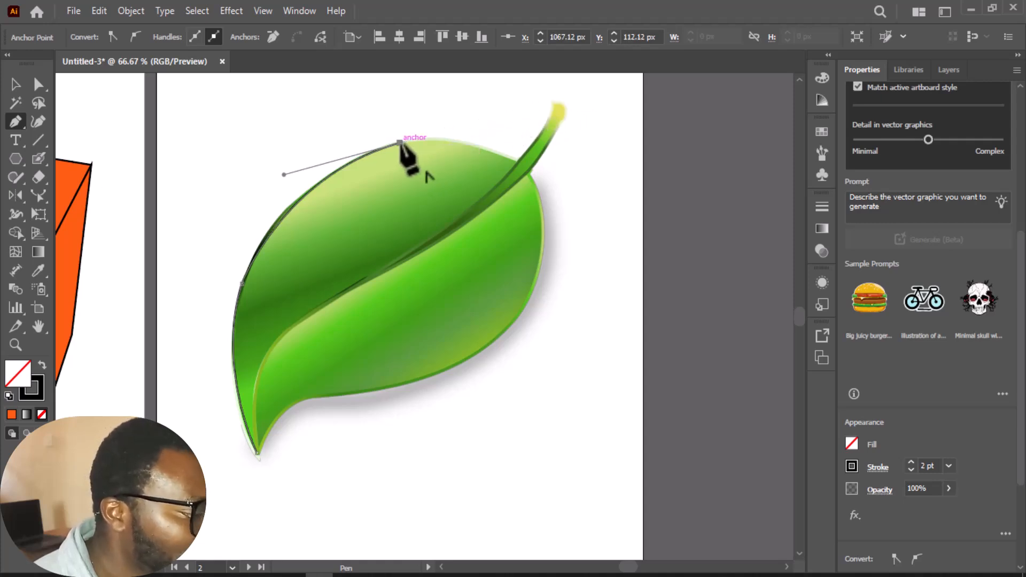
left_click(515, 160)
left_click_drag(522, 170, 607, 196)
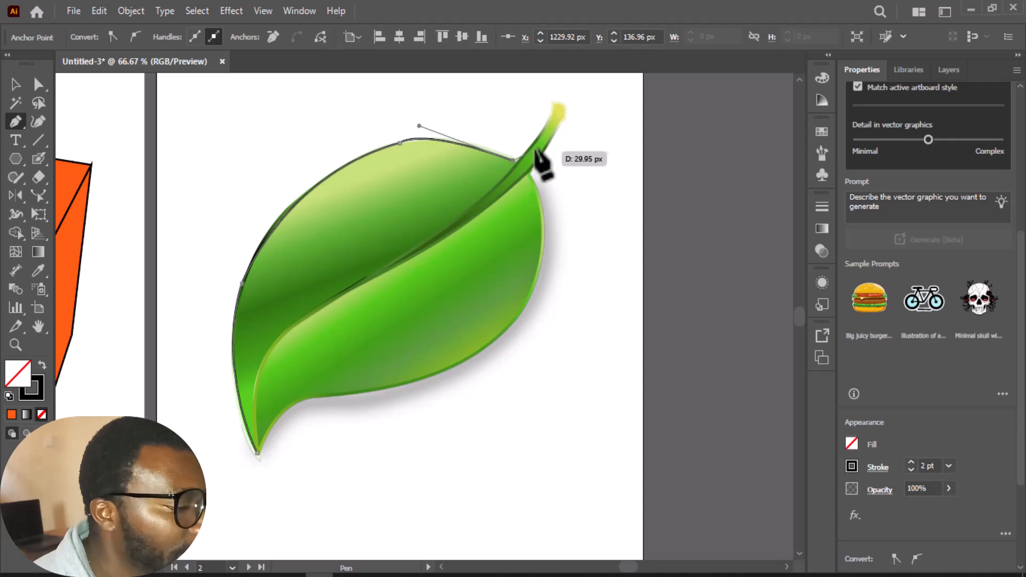
left_click(516, 163)
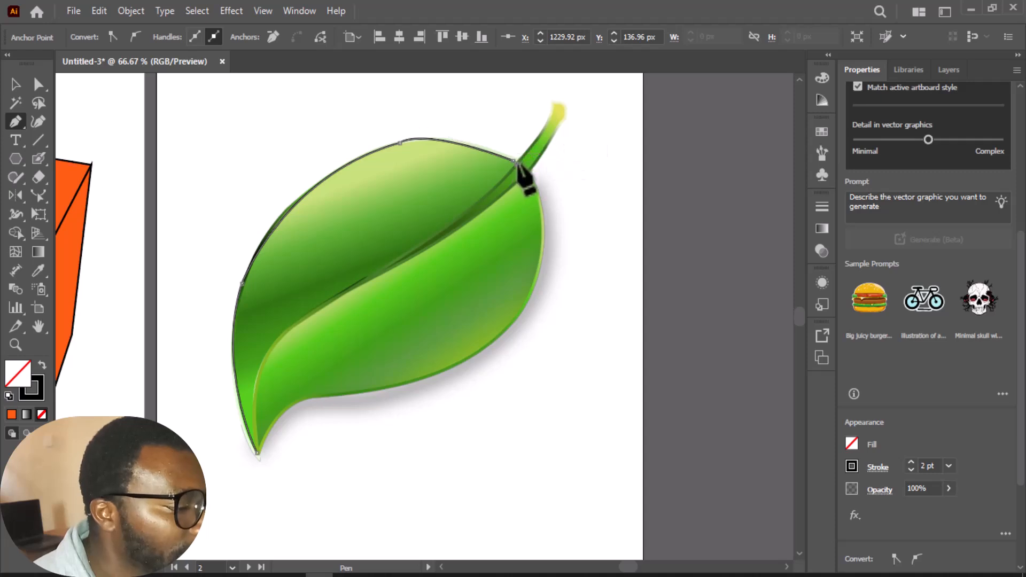
Step: Trace the stem with short straight segments up one side, across its tip and back down to the leaf's right edge
left_click(546, 126)
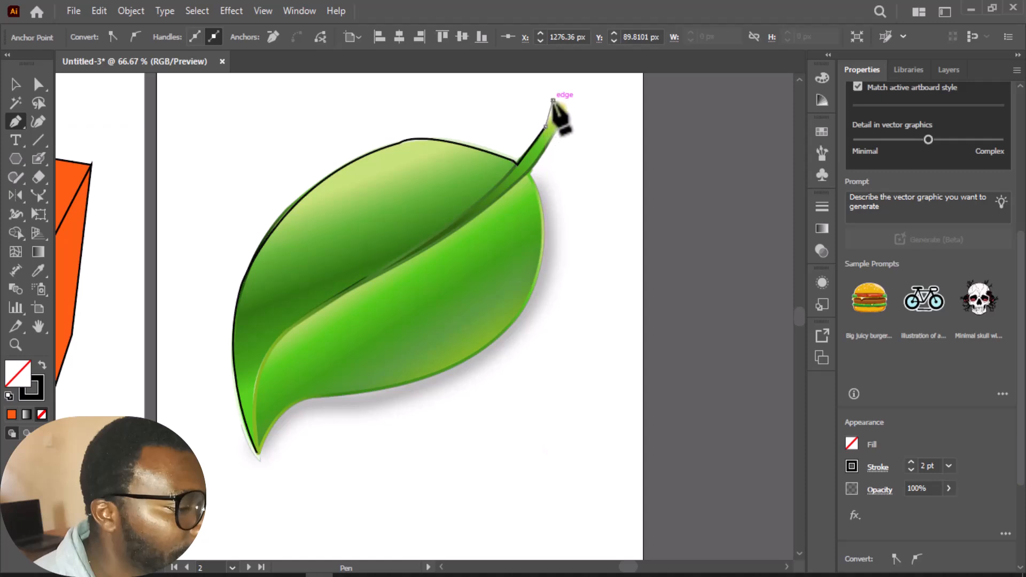
left_click_drag(555, 87, 576, 133)
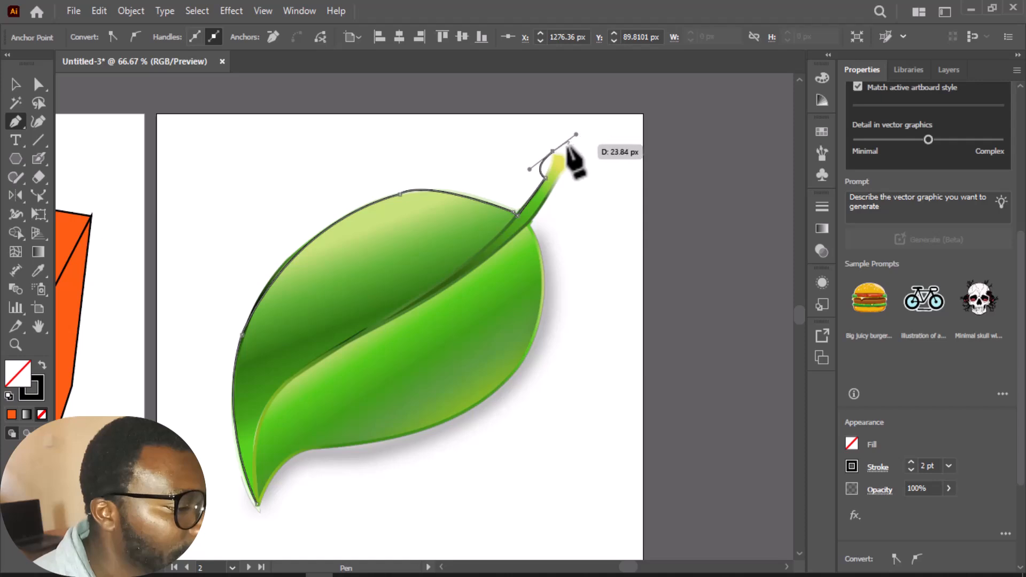
key("ctrl+z")
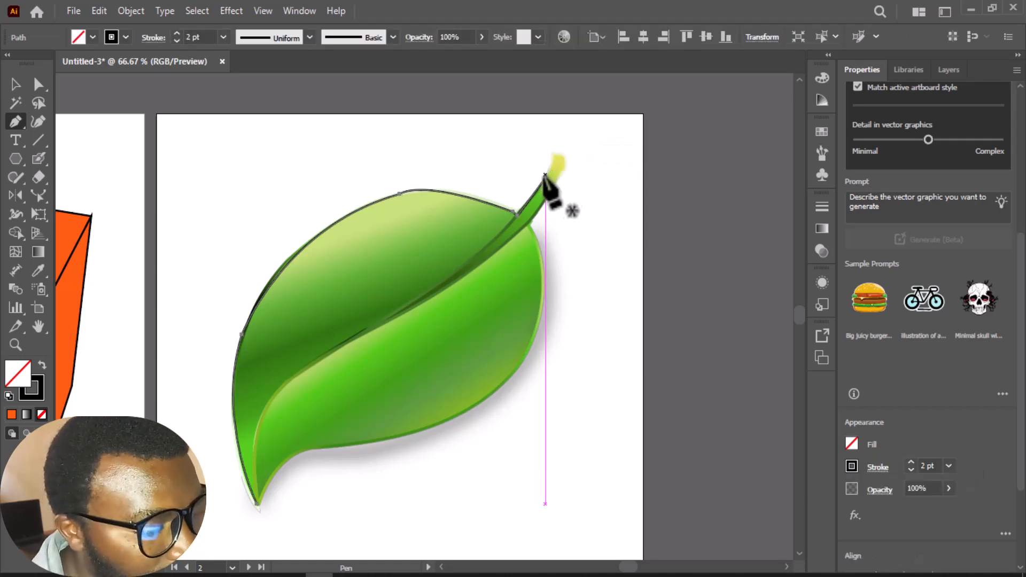
left_click(551, 177)
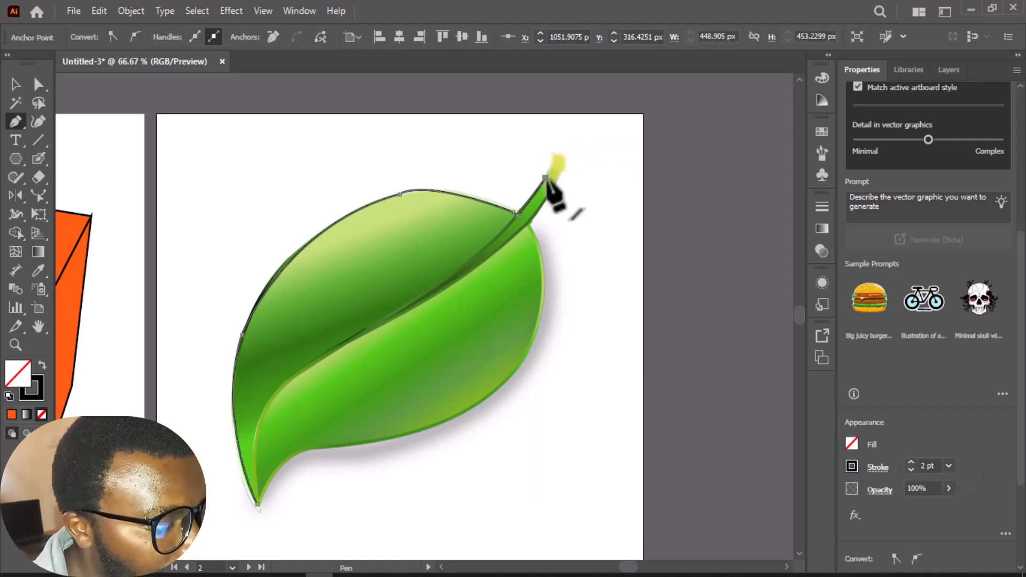
left_click(552, 151)
left_click(565, 155)
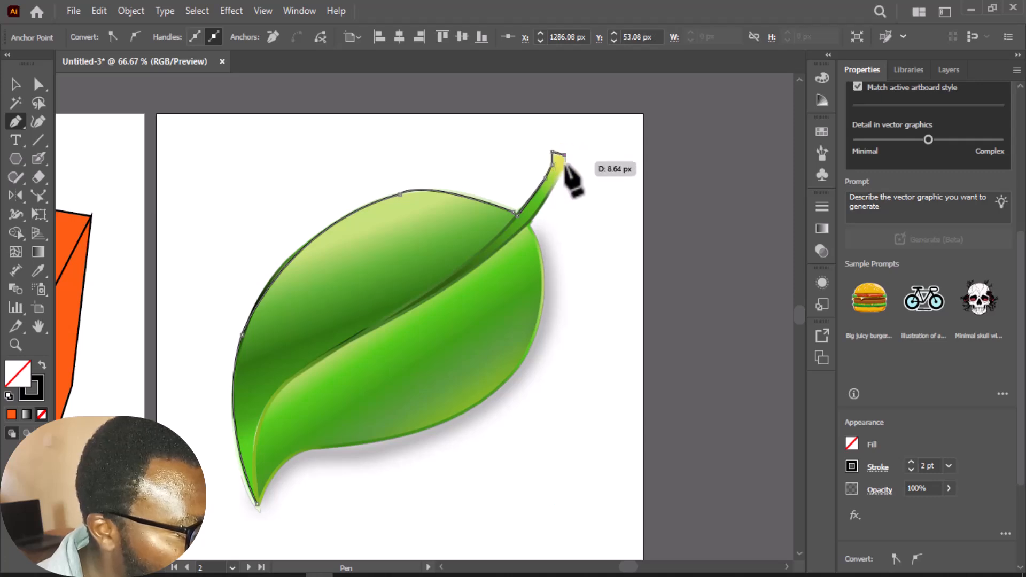
left_click(544, 203)
left_click(528, 223)
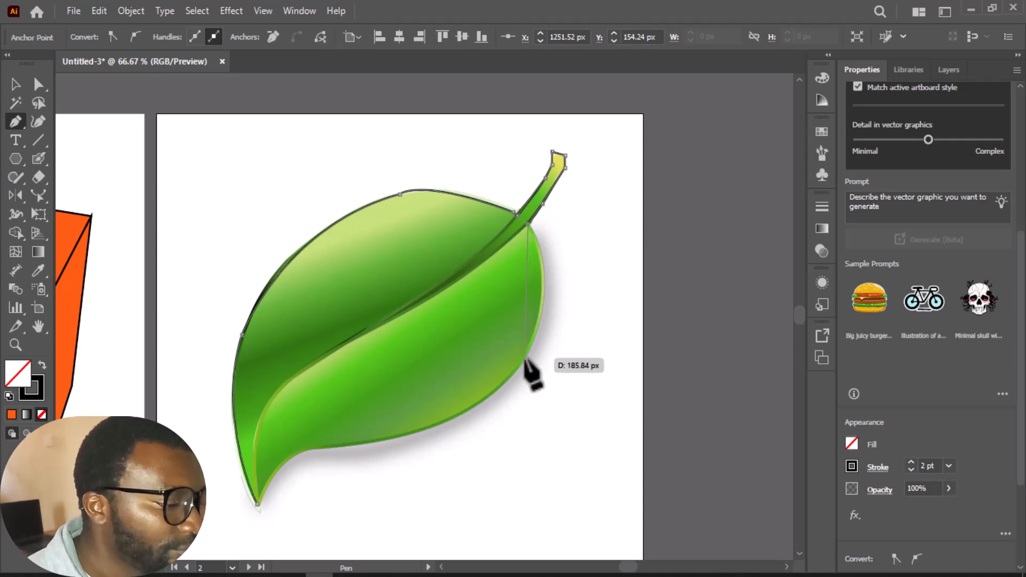
Step: Trace the leaf's right and lower edges with curved segments and close the outline at the bottom tip
left_click_drag(527, 360, 481, 449)
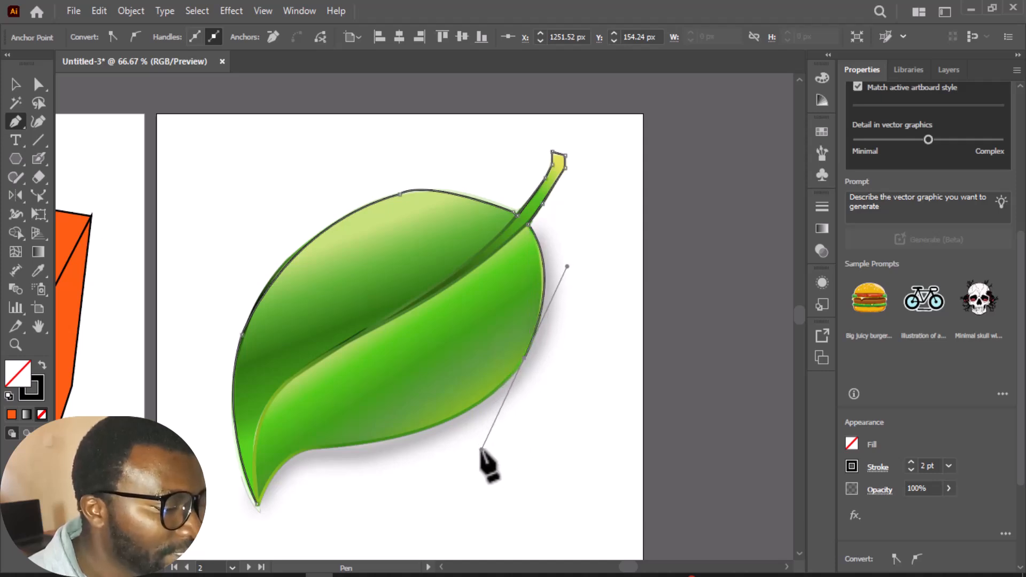
left_click_drag(526, 357, 268, 447)
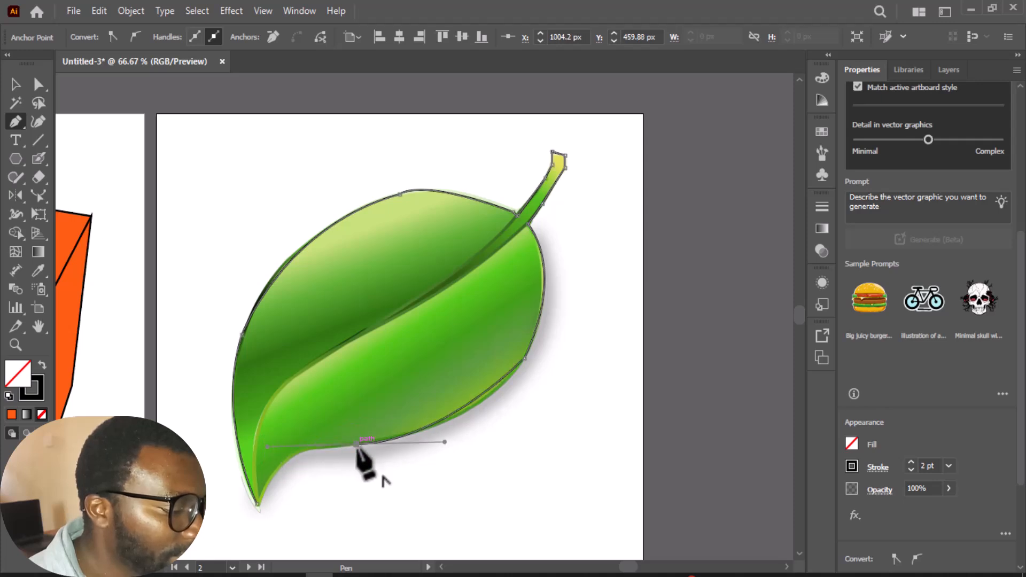
mouse_move(355, 445)
left_mouse_down()
mouse_move(435, 454)
mouse_move(277, 476)
mouse_move(276, 516)
mouse_move(275, 493)
mouse_move(277, 504)
mouse_move(268, 493)
mouse_move(260, 505)
left_mouse_up()
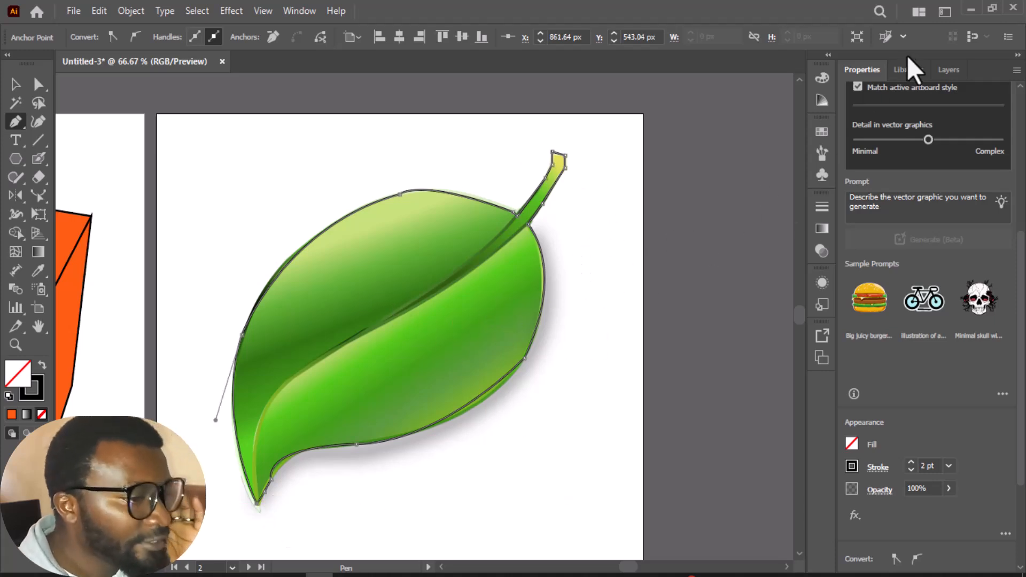
Step: Hide Layer 2 with the leaf picture to check the traced outline, and show it again
left_click(949, 71)
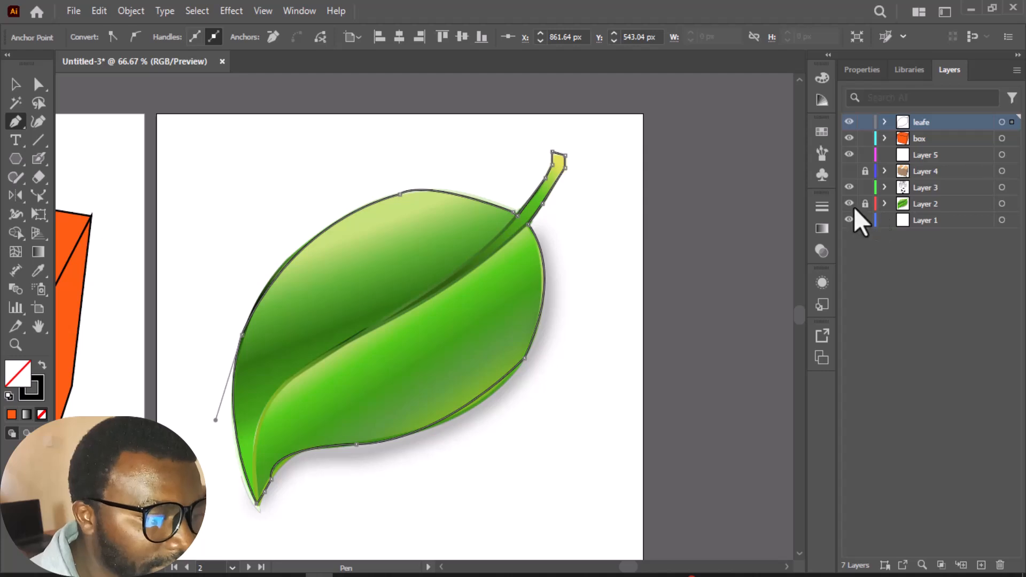
left_click(852, 205, "ctrl")
left_click(852, 205, "ctrl")
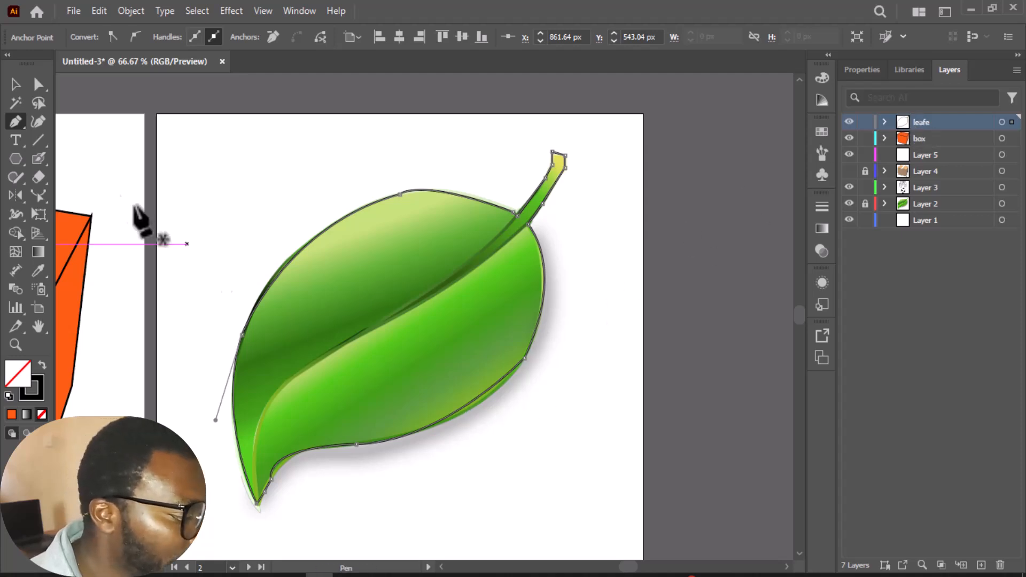
Step: Adjust the direction handles of the lower-edge and right-edge anchors with Direct Selection to fit the leaf picture more closely
left_click(38, 87)
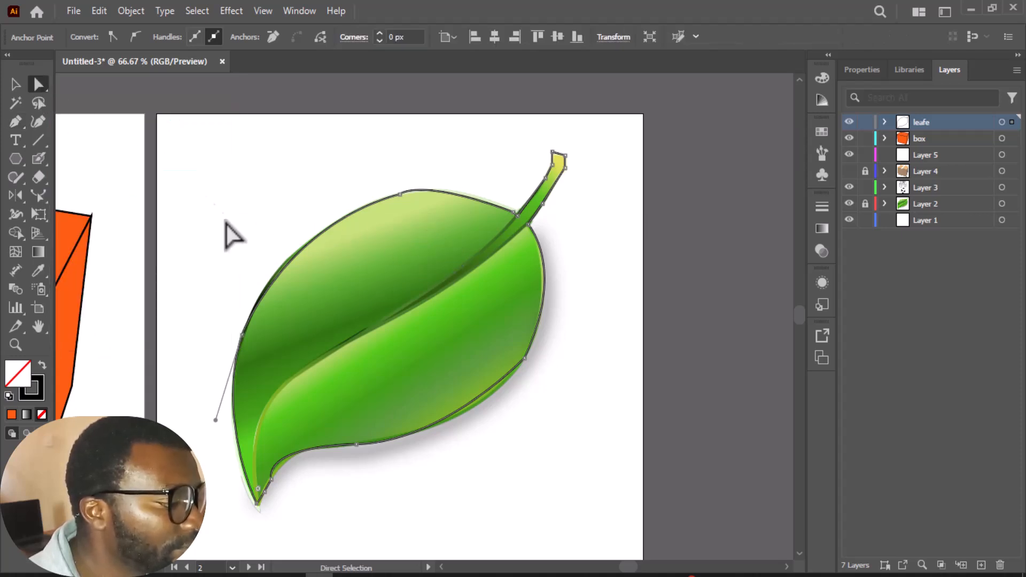
left_click(356, 444)
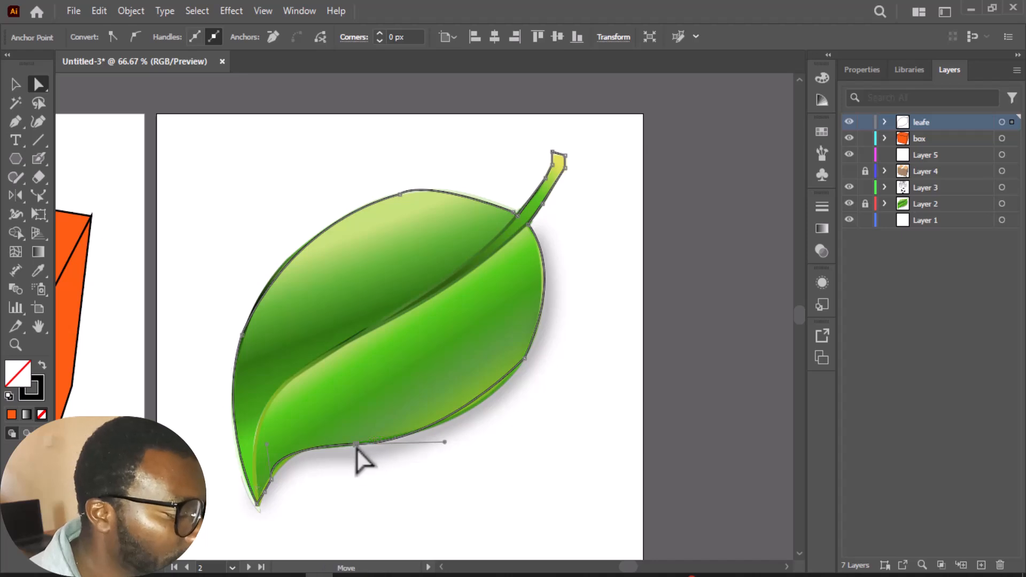
left_click_drag(445, 443, 452, 442)
left_click_drag(534, 366, 575, 263)
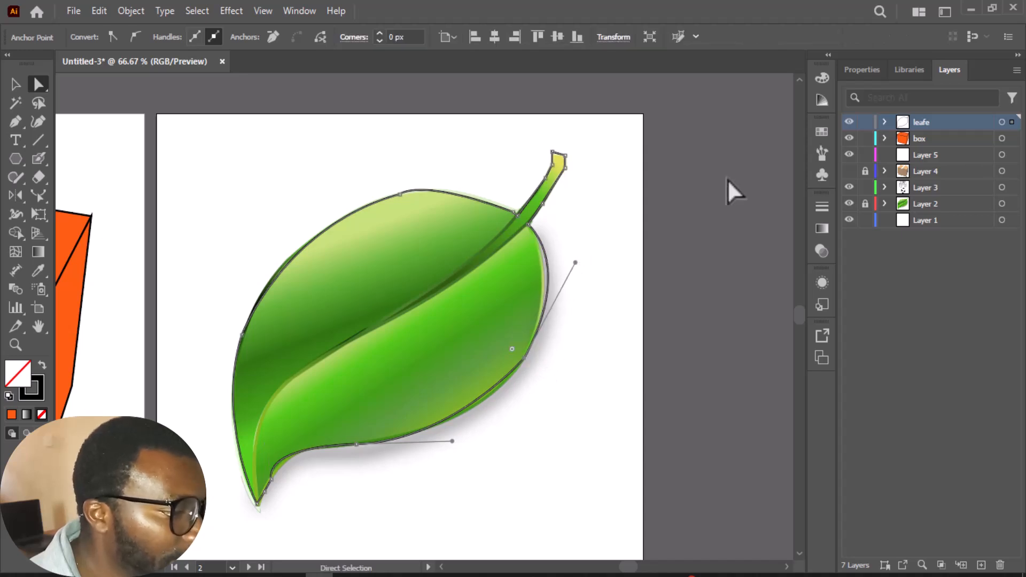
Step: Convert the anchor on the leaf's lower right edge to a smooth point
left_click(858, 70)
scroll(906, 424, "down", 3)
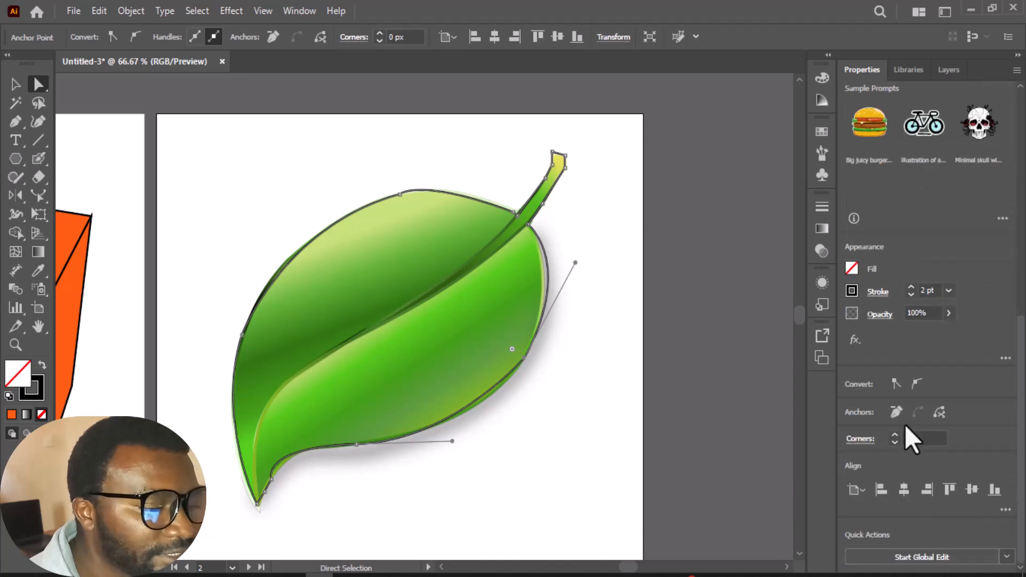
left_click(918, 384)
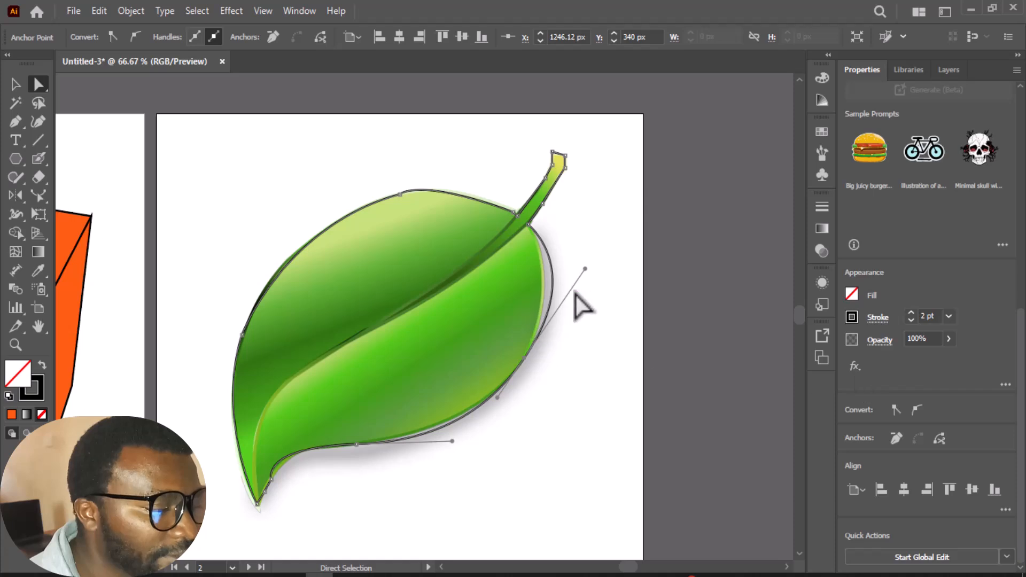
Step: Reshape the right and lower curves by moving the handles of the smooth anchor and the lower-edge anchor onto the leaf's edge
left_click_drag(585, 269, 565, 265)
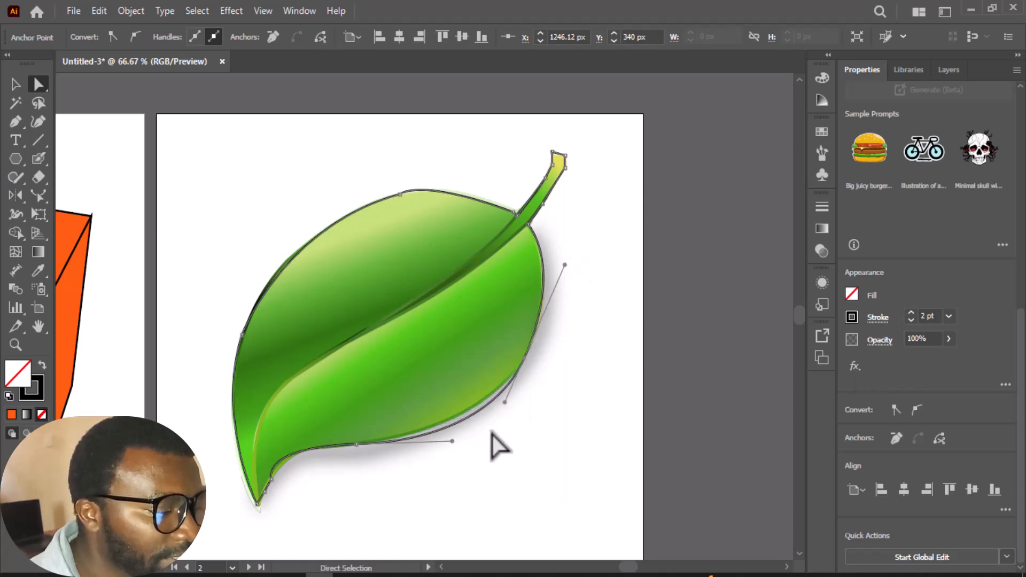
left_click_drag(452, 442, 452, 431)
left_click_drag(505, 401, 501, 401)
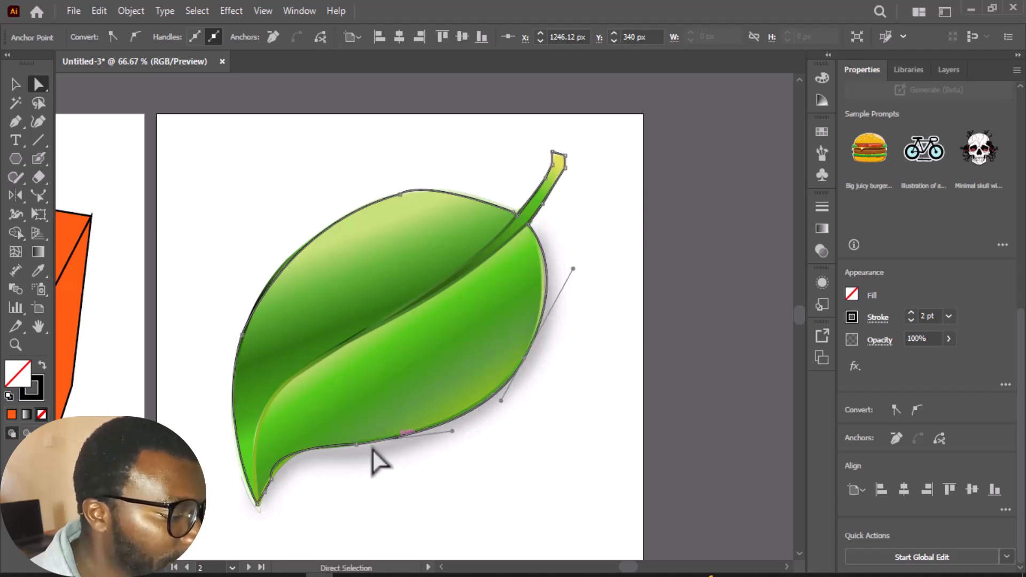
Step: Select the anchor just above the bottom tip and move its handle slightly to the right to match the leaf's inner curve
left_click(273, 478)
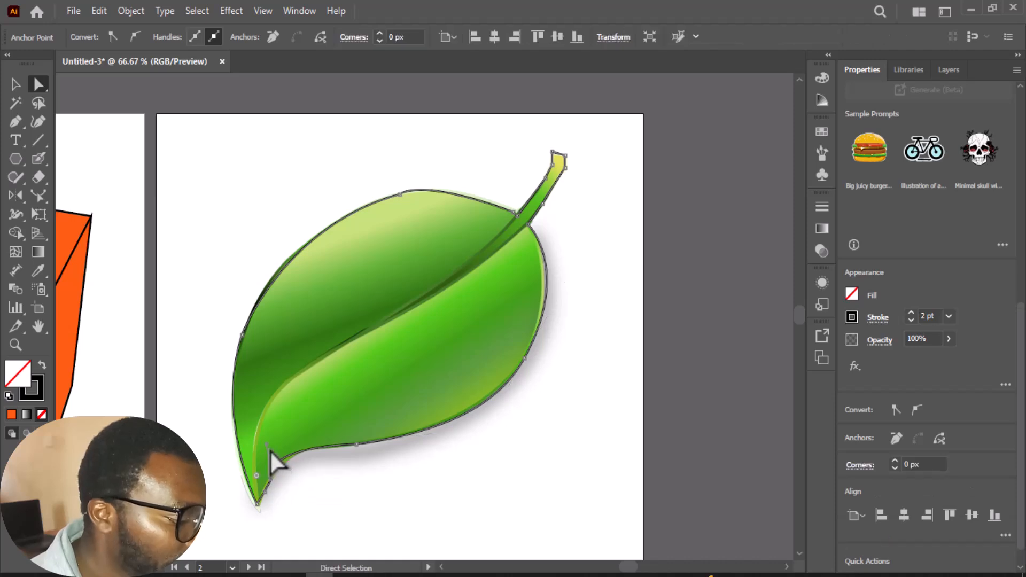
left_click(278, 465)
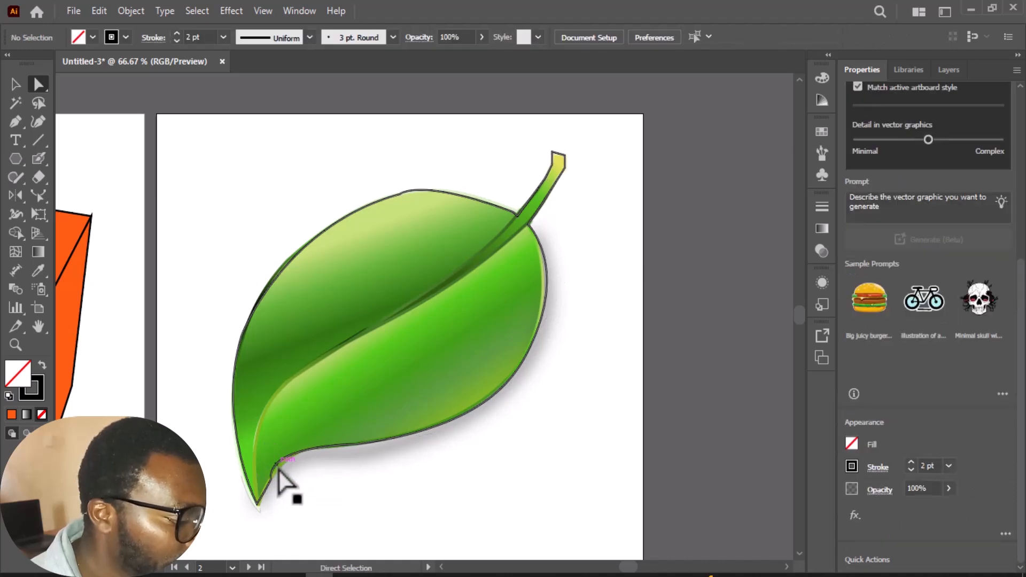
left_click(275, 480)
left_click_drag(268, 446, 282, 447)
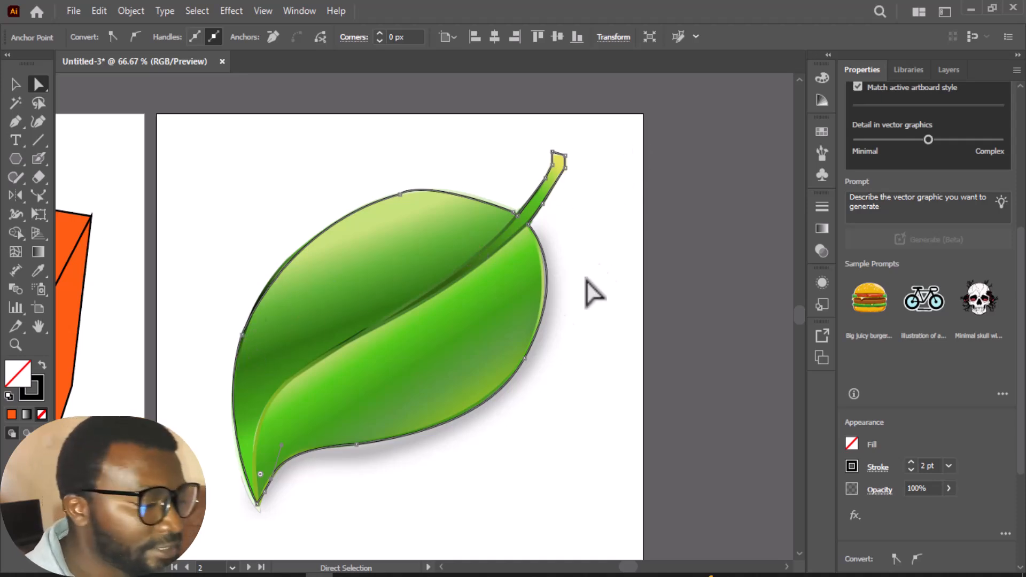
Step: Draw the leaf's central vein with the Pen tool from below the stem, through the lower bend, to a curved end at the bottom tip
left_click(15, 122)
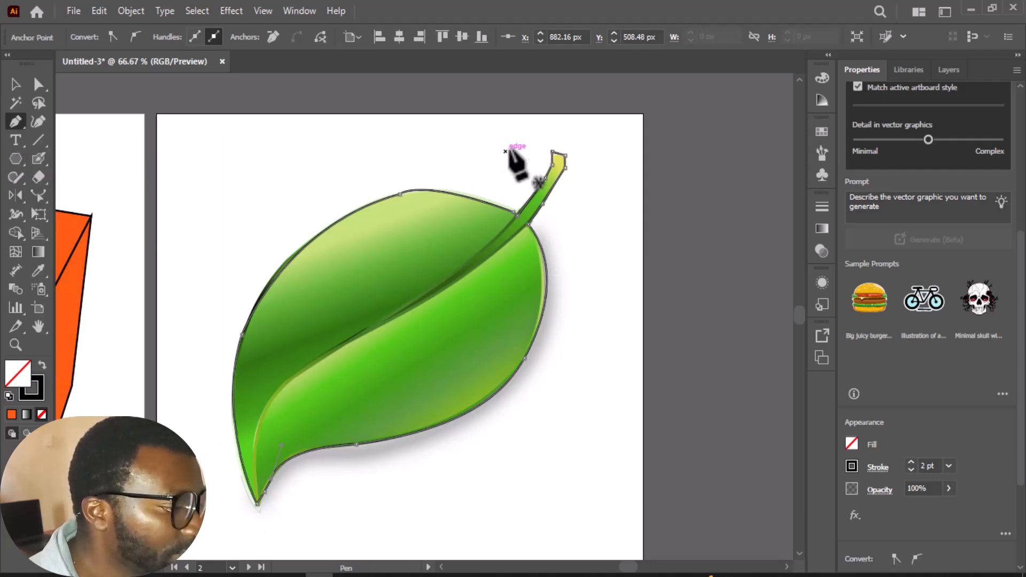
left_click(556, 156)
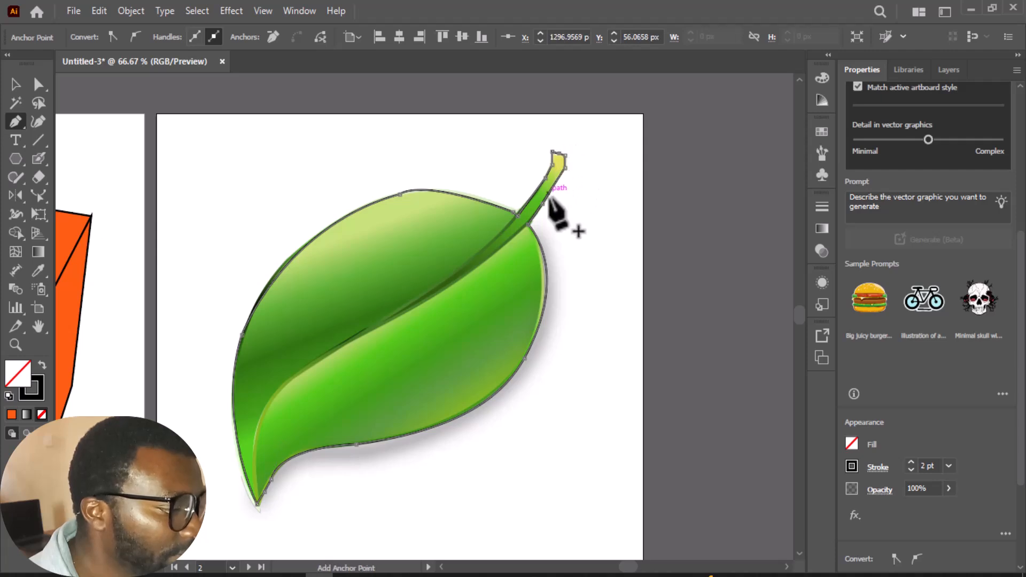
left_click(489, 253)
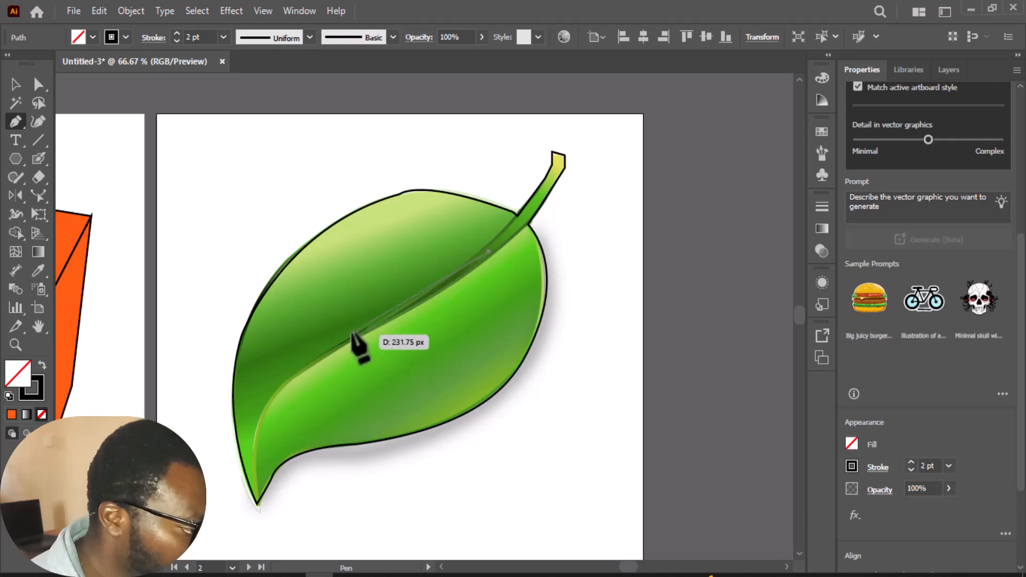
left_click(303, 370)
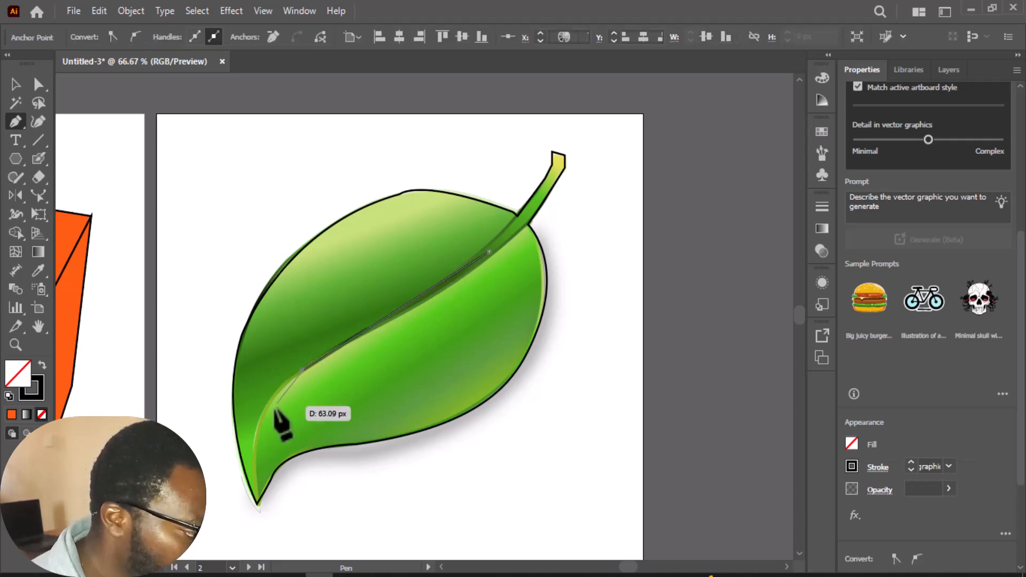
left_click_drag(258, 503, 267, 556)
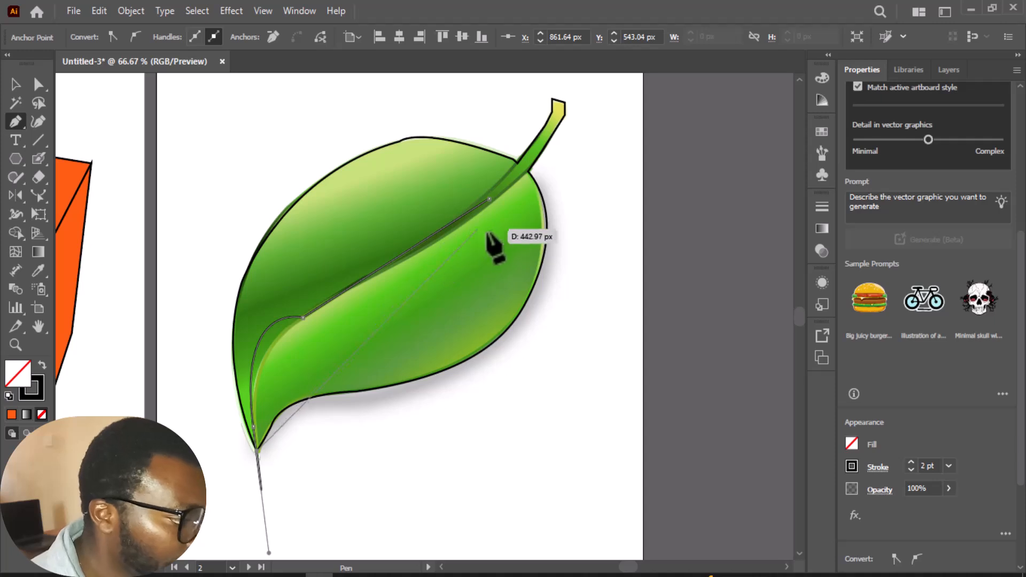
Step: Continue the vein path from its upper end with a curved segment into the tip of the stem
left_click(490, 201)
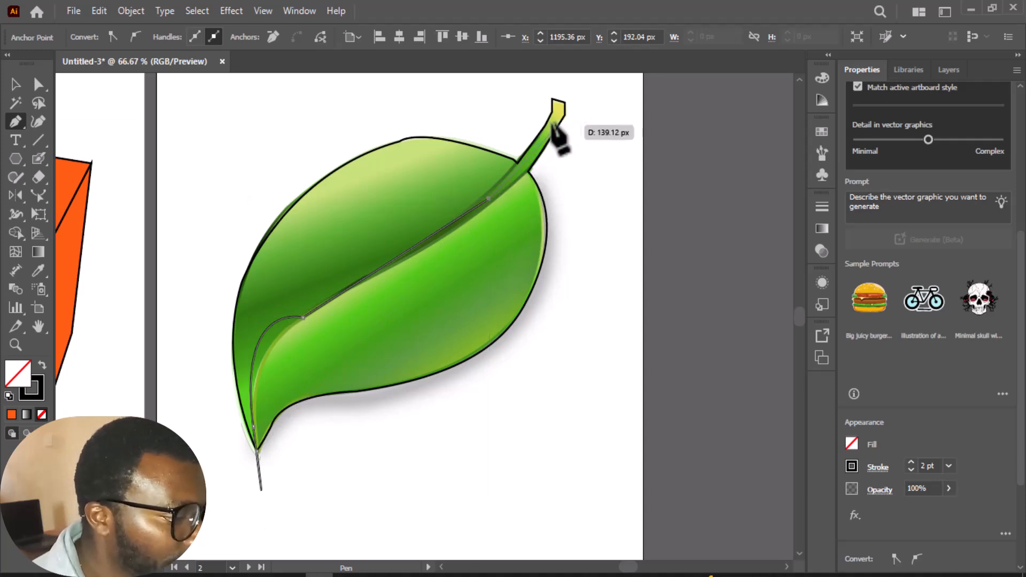
key("Return")
left_click_drag(560, 111, 599, 132)
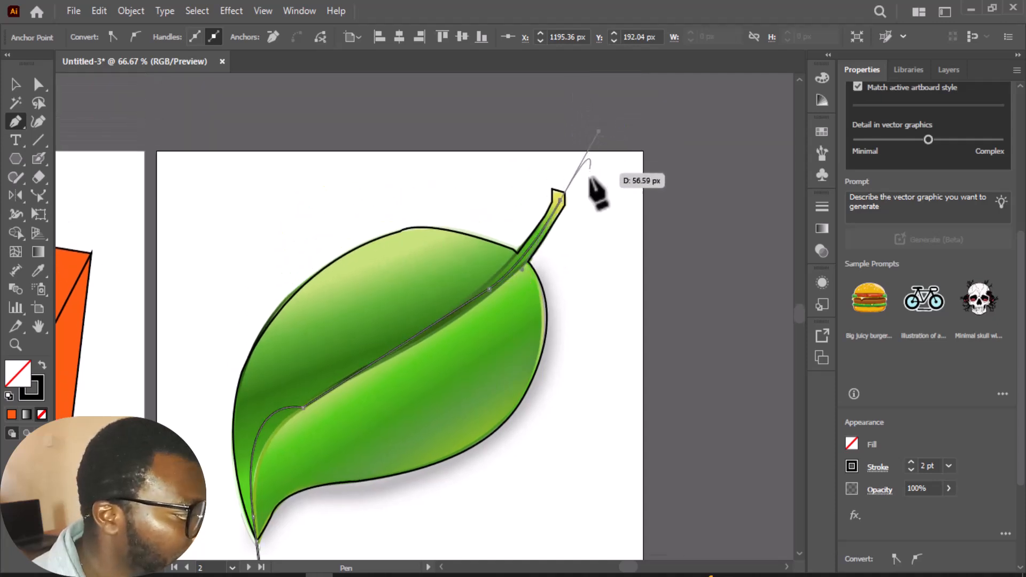
scroll(556, 271, "down", 3)
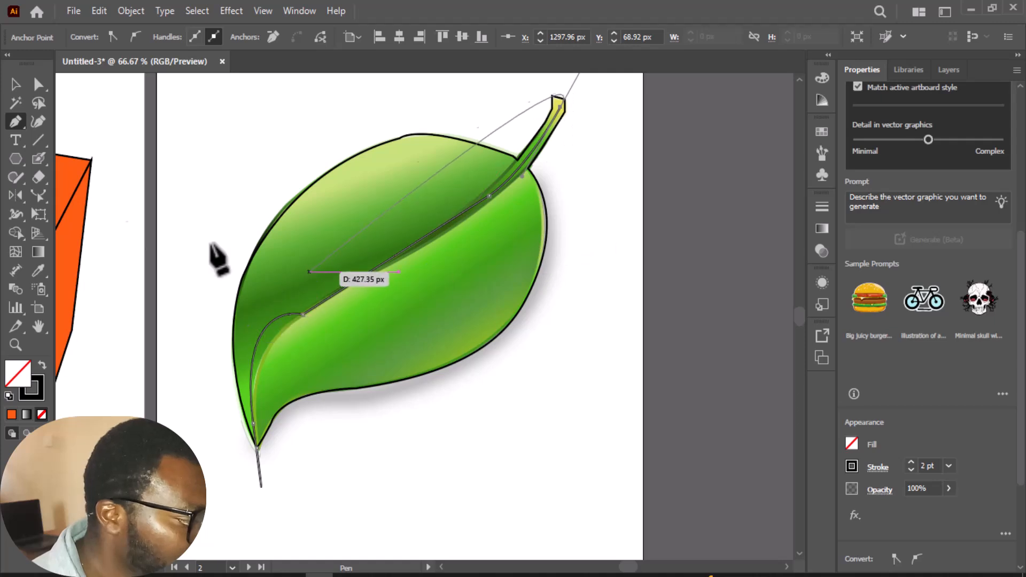
Step: Try to reshape the vein's lower bend by moving its direction handle with Direct Selection
left_click(15, 86)
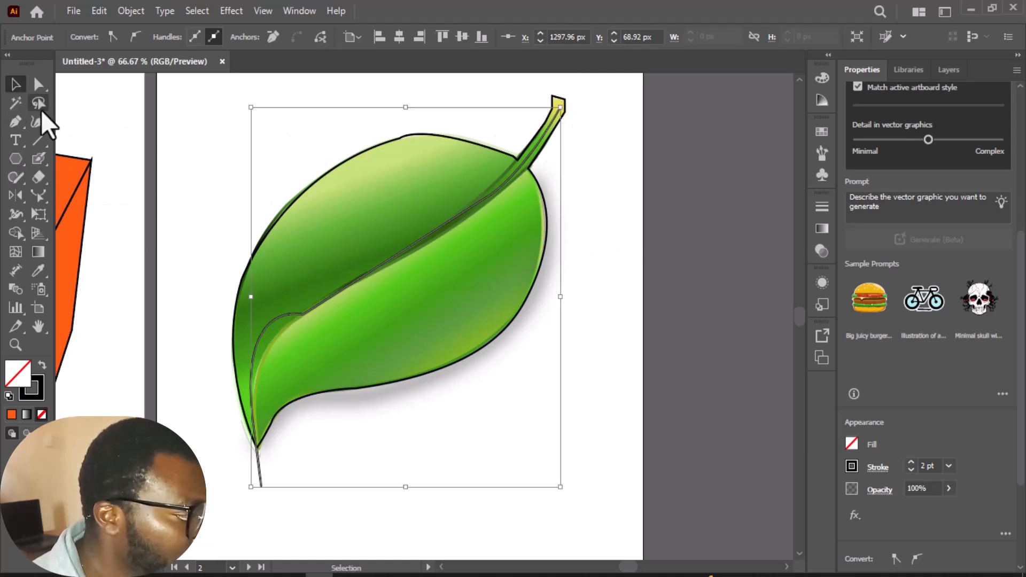
left_click(37, 85)
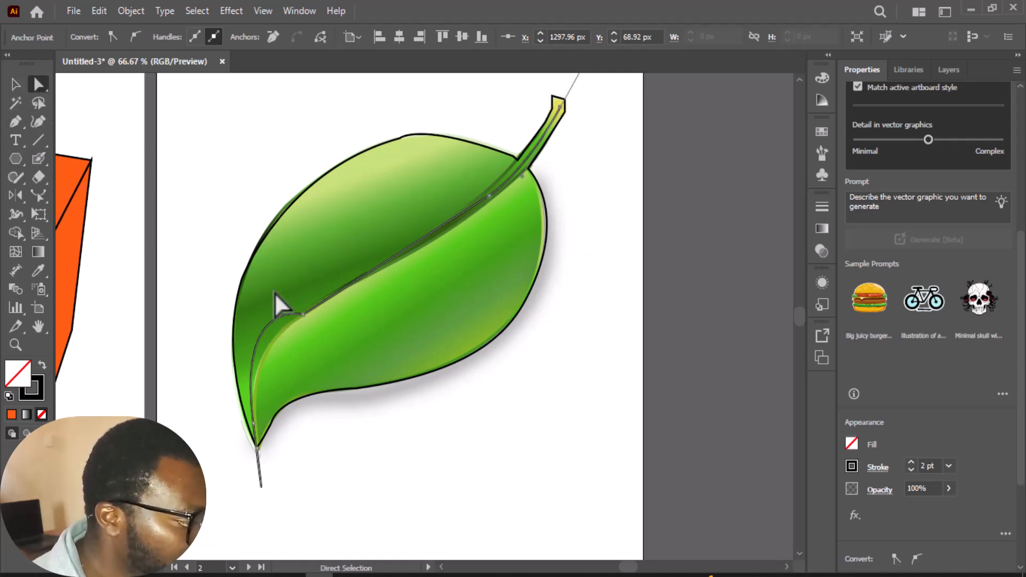
left_click(303, 316)
left_click(240, 303)
left_click_drag(240, 302, 257, 309)
left_click(271, 327, "ctrl")
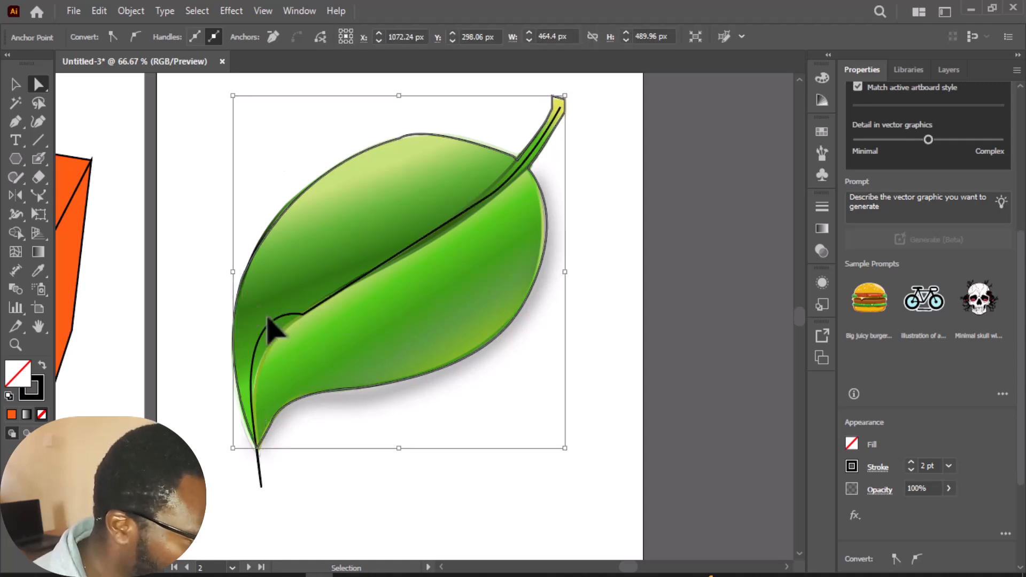
Step: Round the vein's lower corner anchor and pull the handle of the curve below it inward toward the vein
left_click(302, 317)
left_click_drag(300, 303, 327, 298)
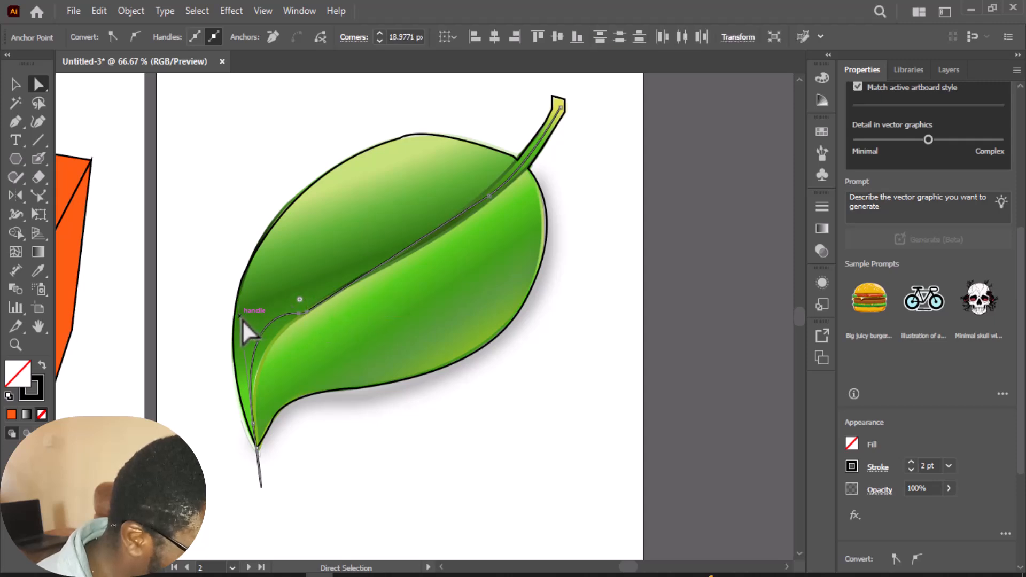
key("ctrl+shift+a")
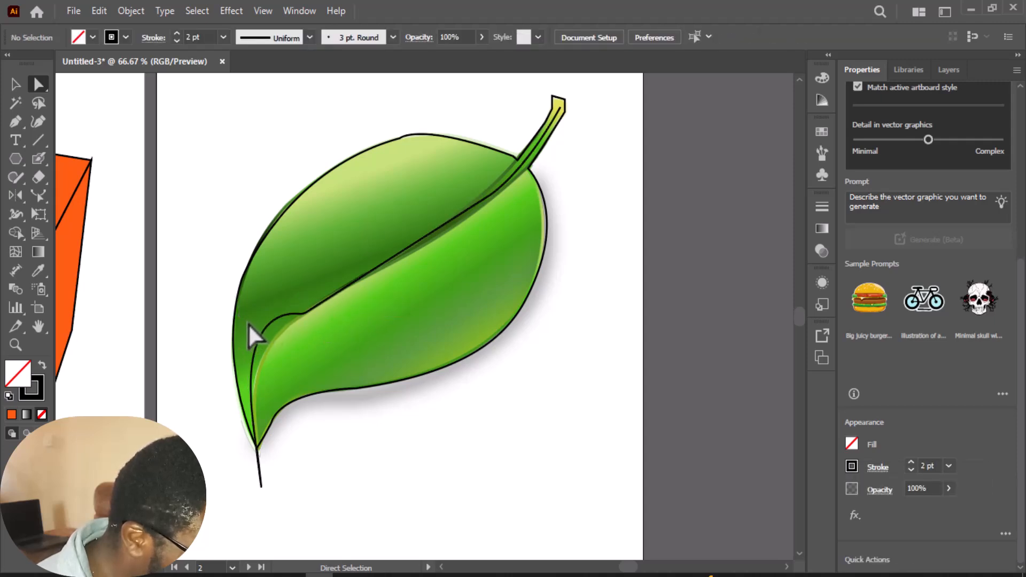
left_click(259, 339)
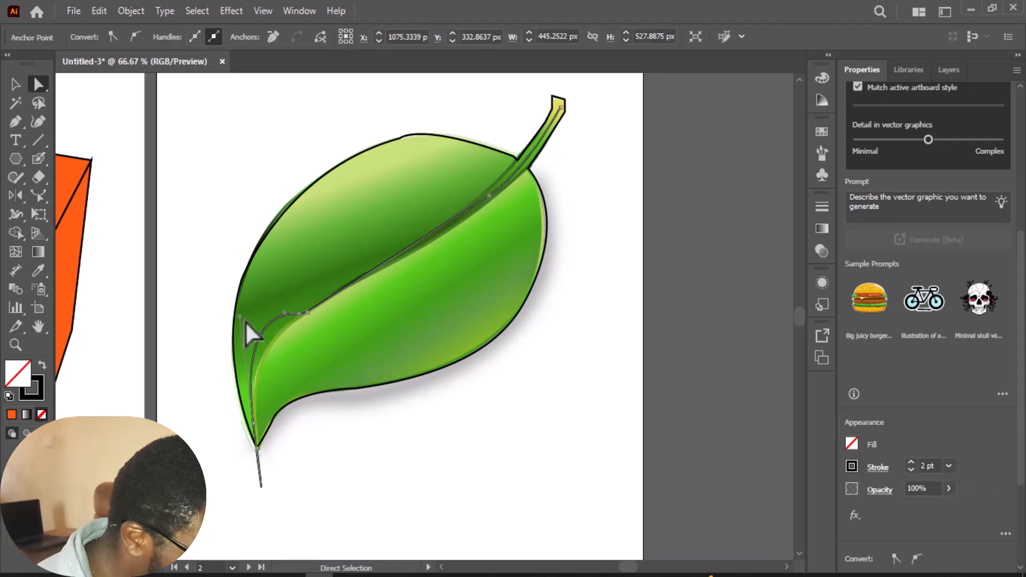
left_click_drag(243, 319, 268, 325)
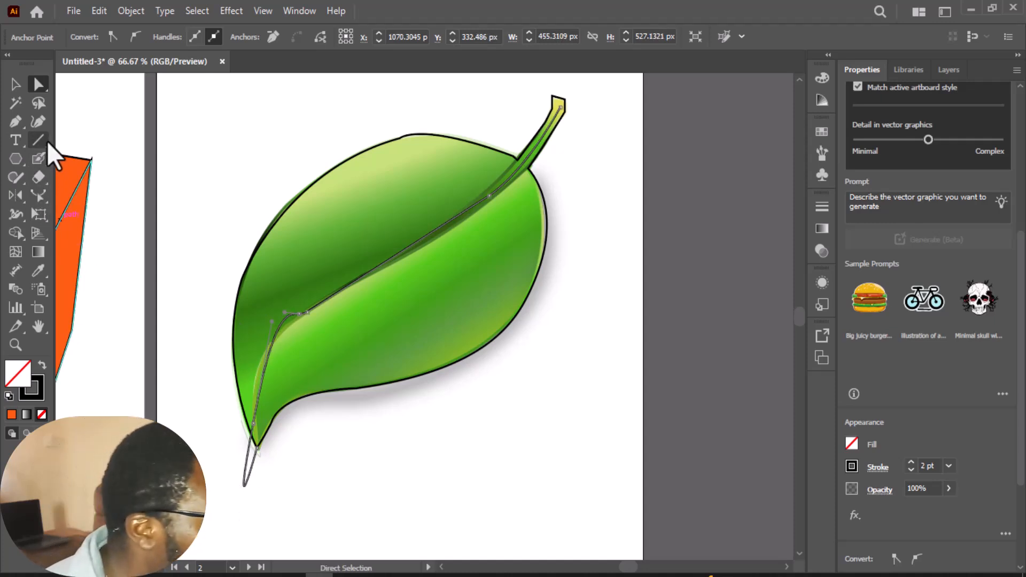
Step: Remove the lower vein's anchors with the Delete Anchor Point tool, leaving one straight segment to the bottom tip
left_click(16, 124)
left_click_drag(16, 126, 77, 162)
left_click(299, 313)
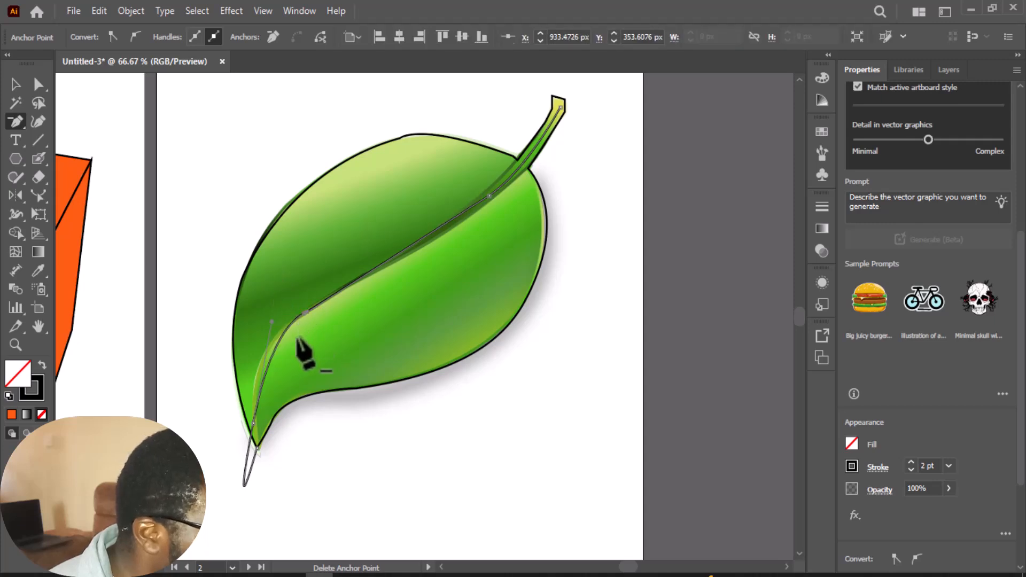
left_click(255, 431)
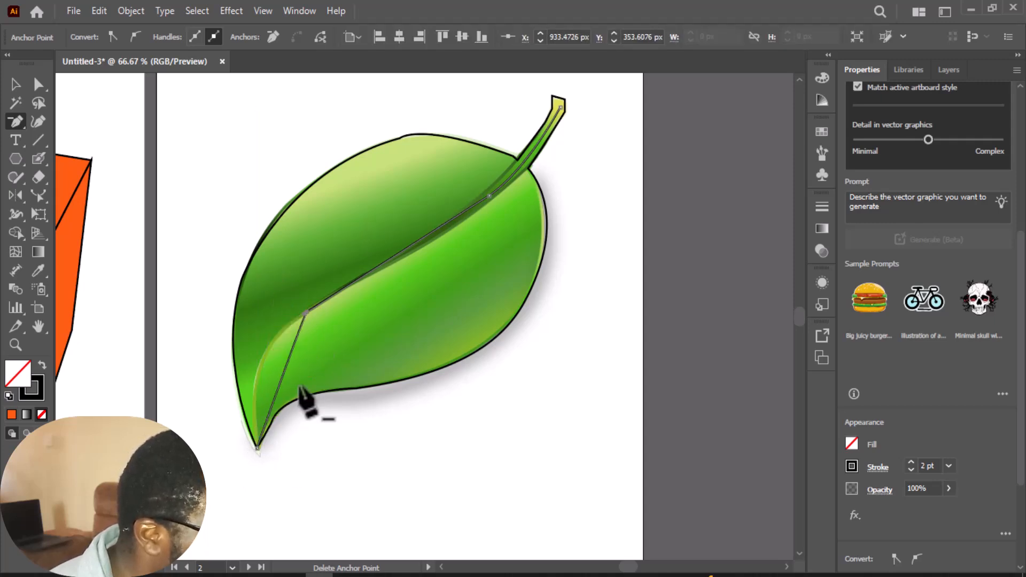
left_click(307, 314)
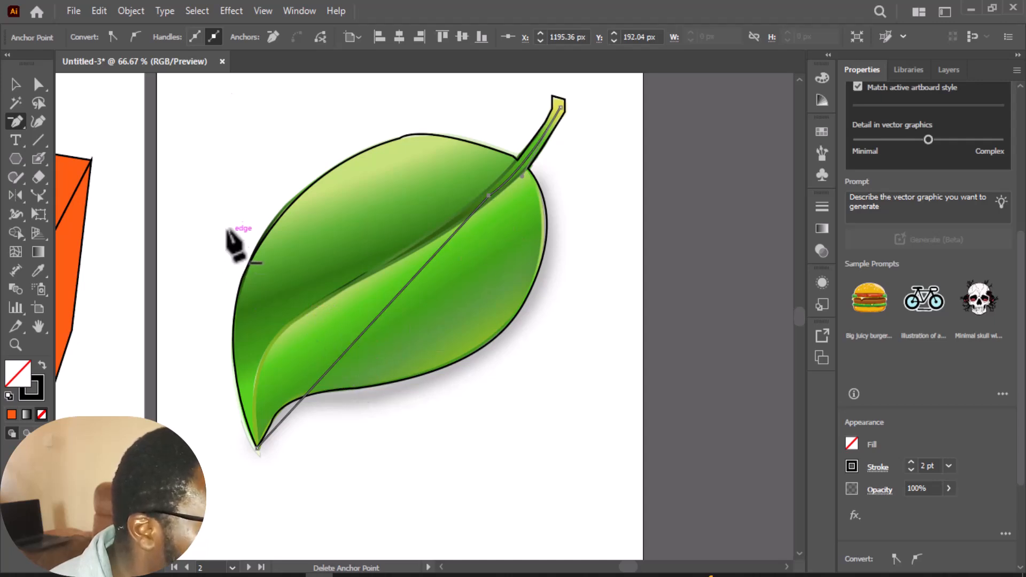
Step: Add two anchor points along the vein's straight lower segment with the Add Anchor Point tool
left_click(13, 122)
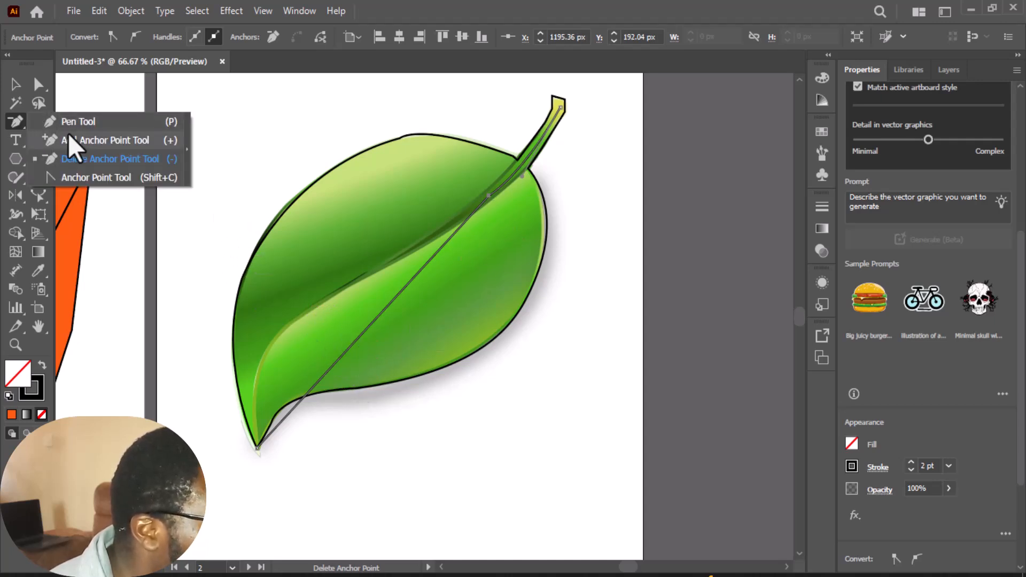
left_click(75, 142)
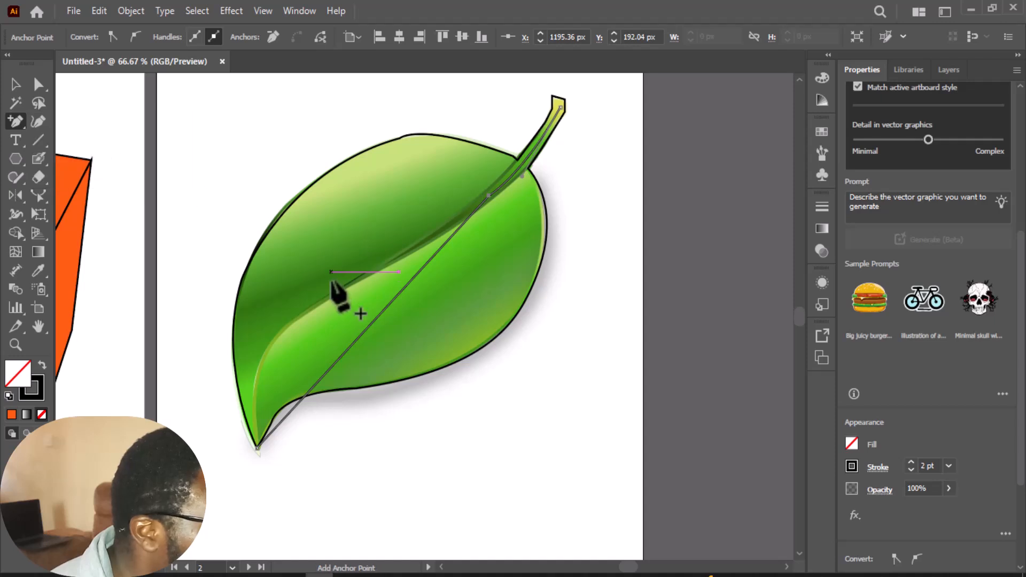
left_click(371, 324)
left_click(318, 381)
Step: Move both added anchors onto the vein in the leaf picture with Direct Selection
left_click(45, 89)
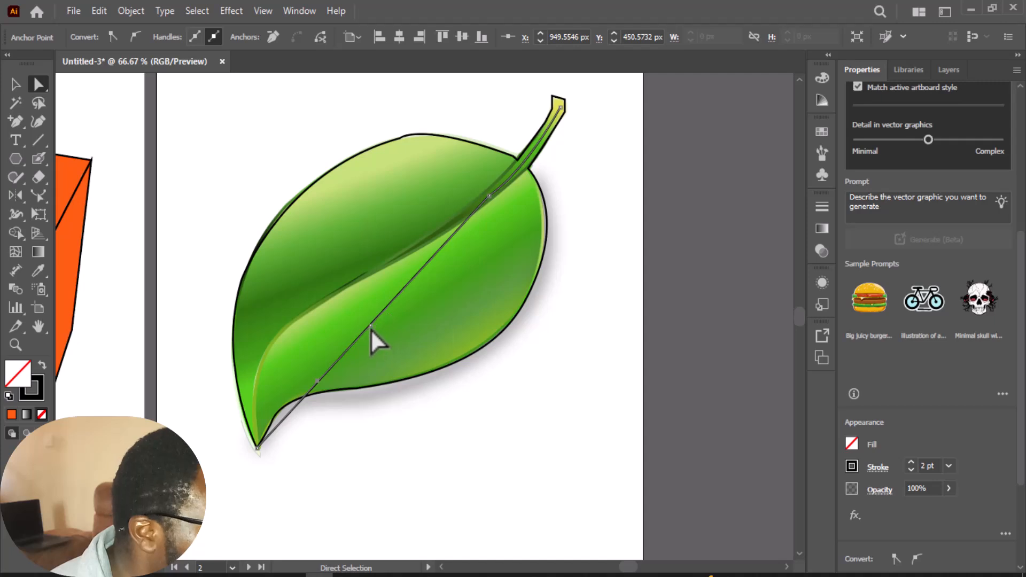
left_click_drag(370, 325, 330, 300)
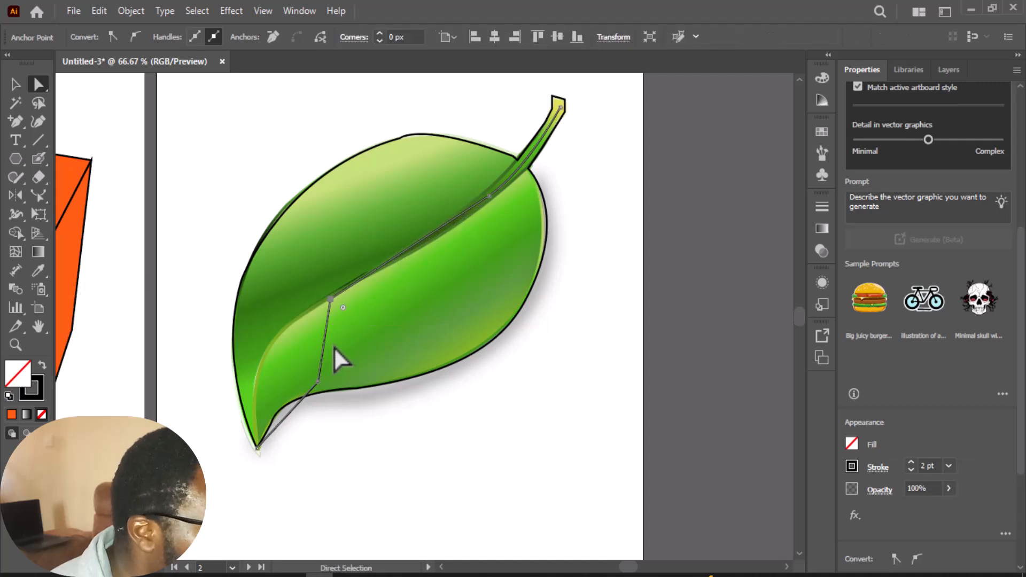
left_click_drag(318, 383, 263, 358)
Step: Convert the lower vein anchor to a smooth point, adjust its lower handle to fit the picture, and select the anchor above
scroll(930, 463, "down", 3)
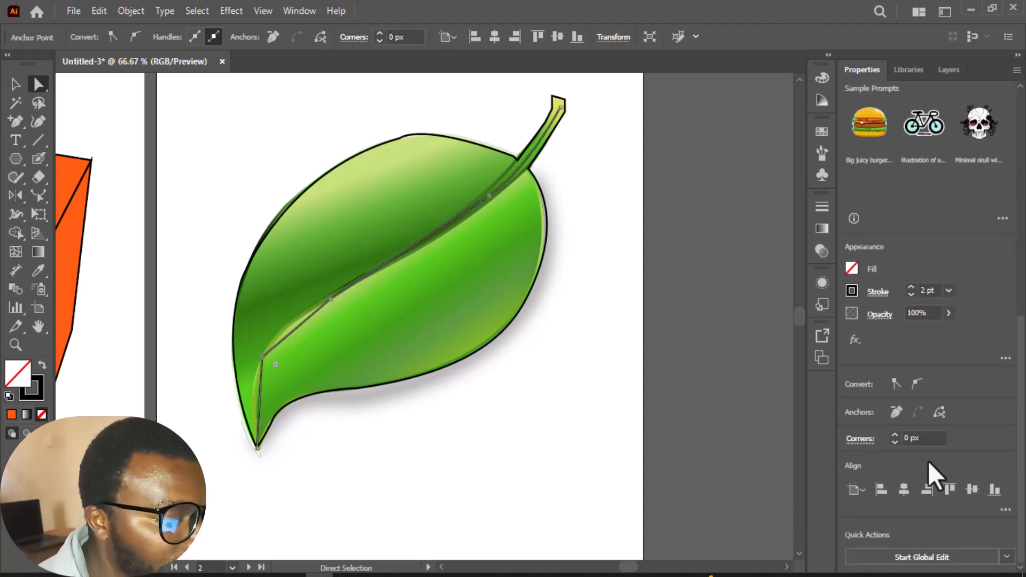
left_click(915, 386)
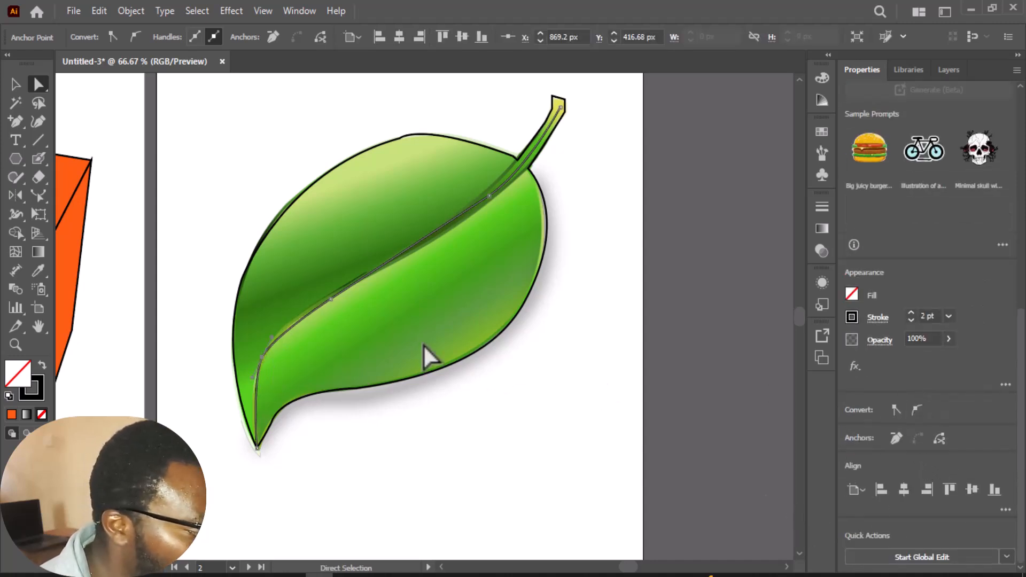
left_click_drag(255, 378, 258, 395)
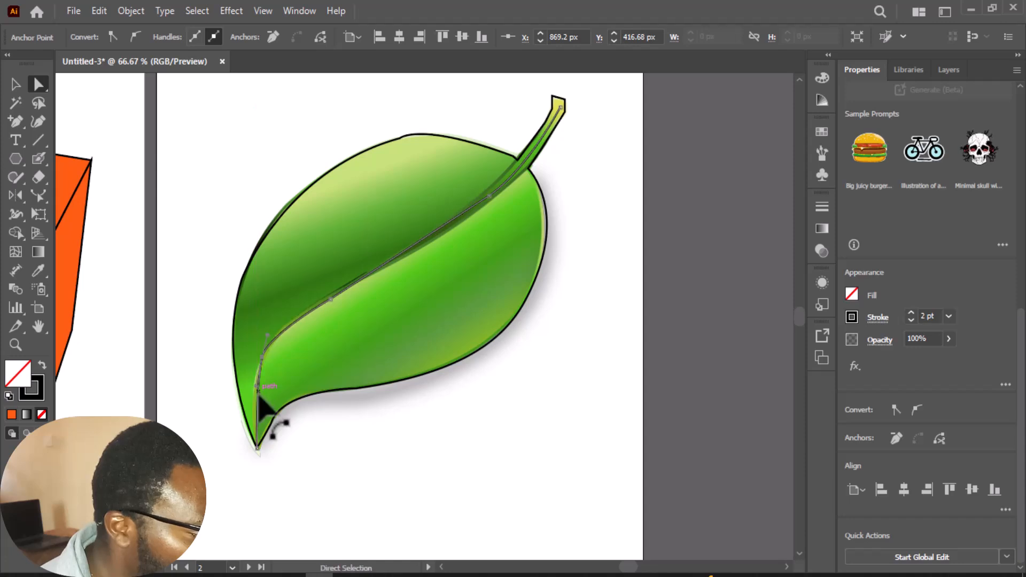
left_click(331, 301)
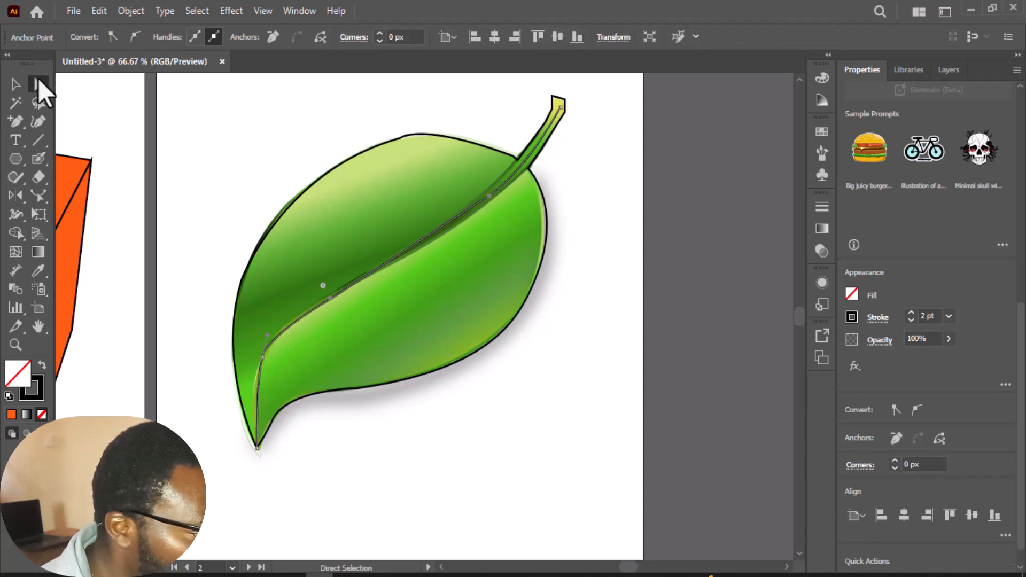
left_click_drag(330, 298, 331, 297)
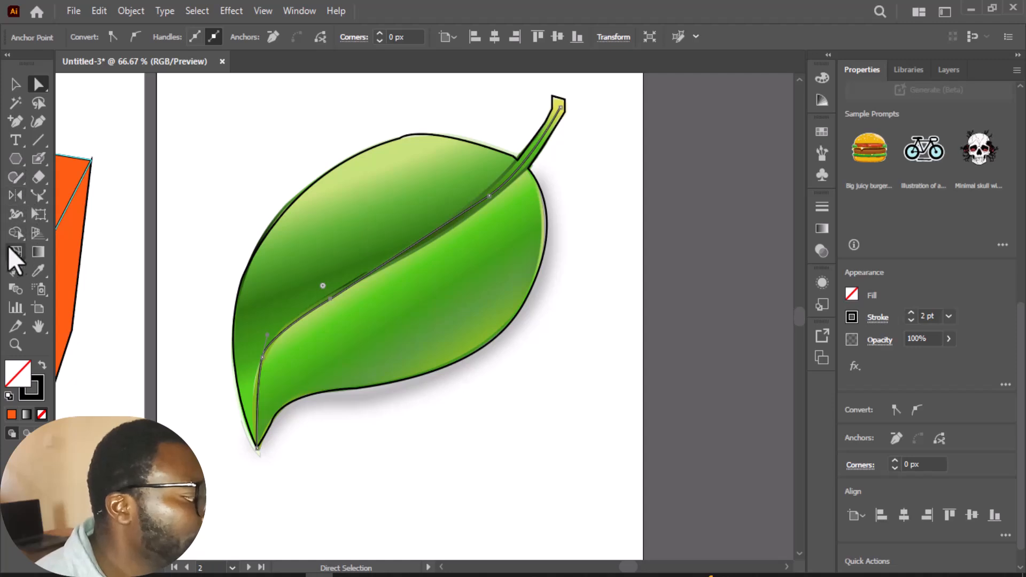
Step: Widen the vein's stroke at the stem end to about 24 pt with the Width tool, tapering toward the bottom tip
left_click(12, 217)
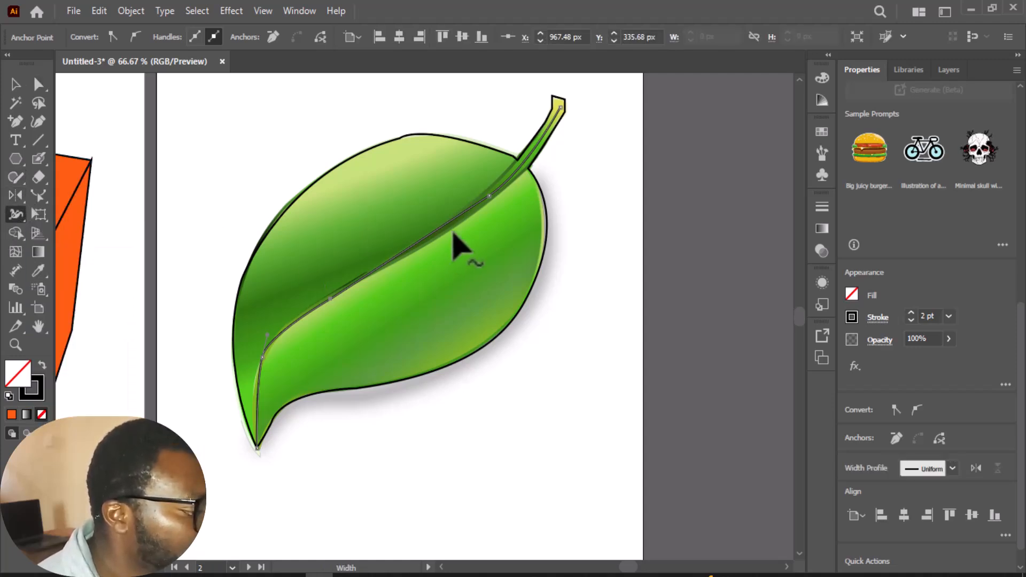
left_click_drag(558, 107, 570, 110)
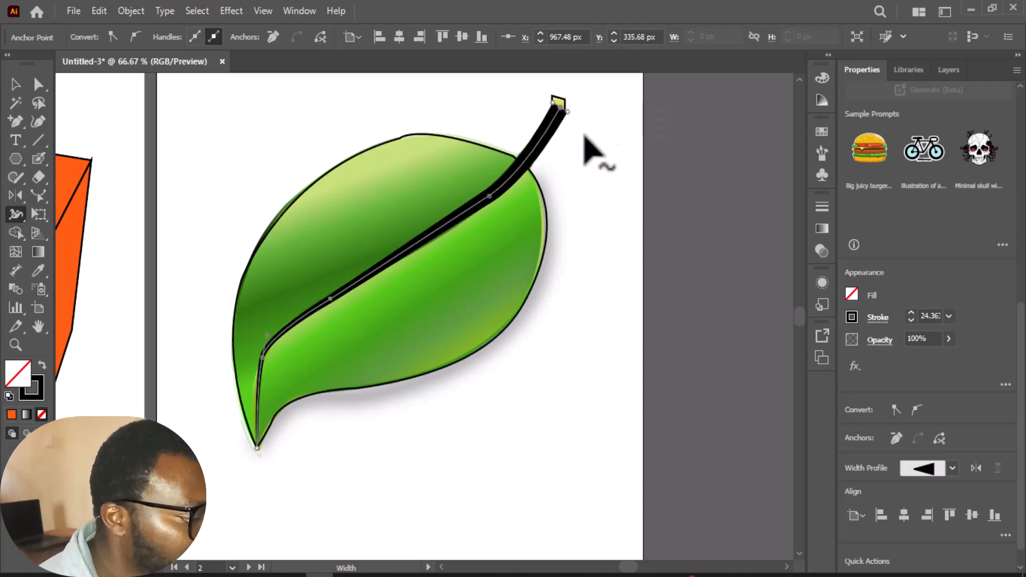
left_click(18, 87)
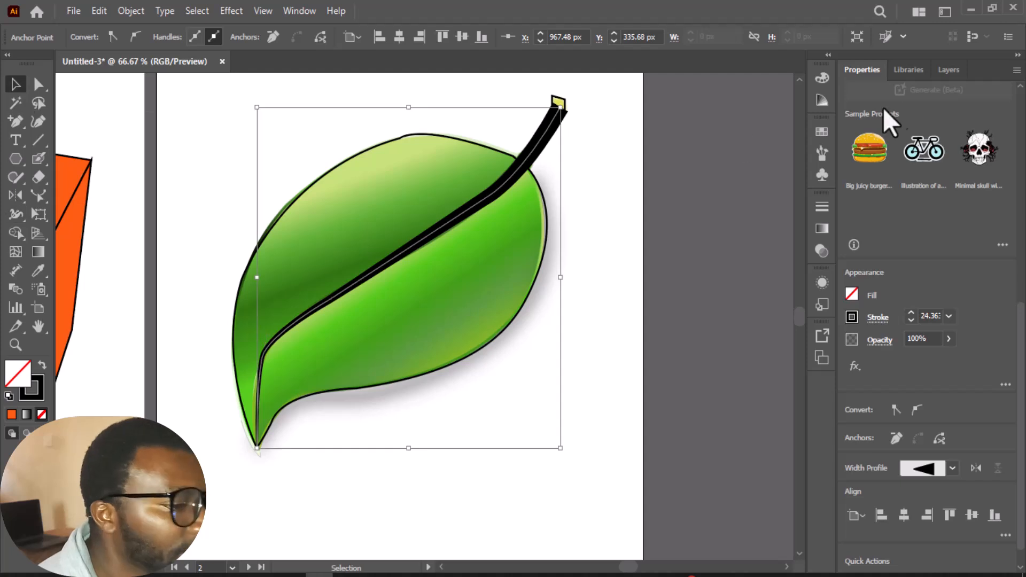
Step: Compare the tracing with and without the leaf picture, leaving Layer 2 hidden
left_click(947, 70)
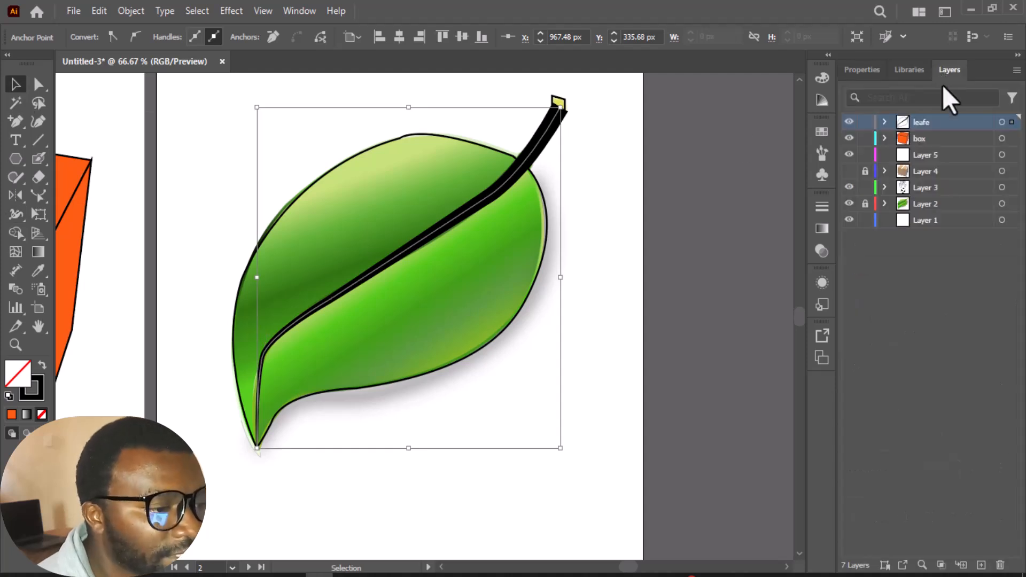
left_click(850, 205)
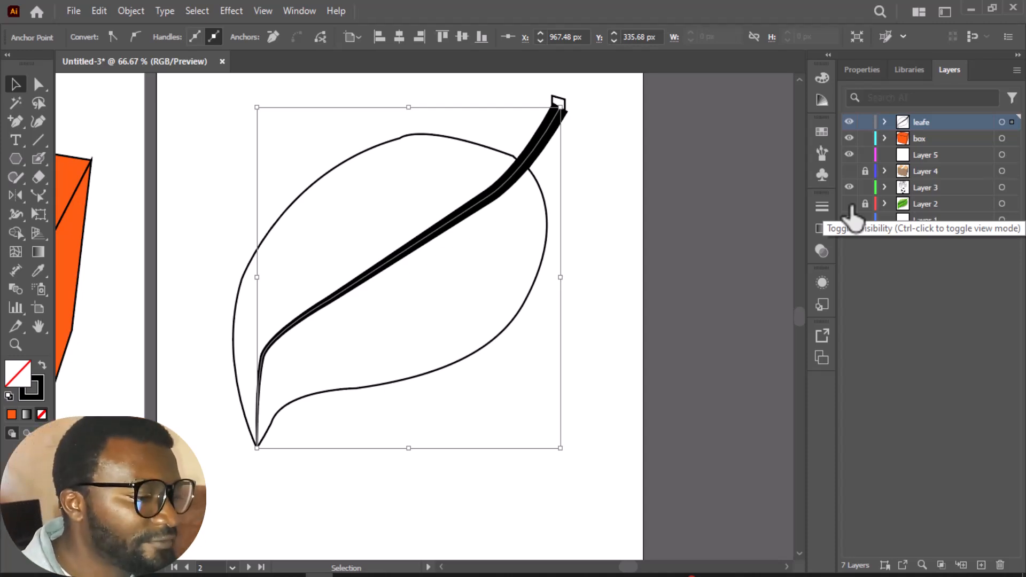
left_click(849, 204)
scroll(588, 377, "down", 1)
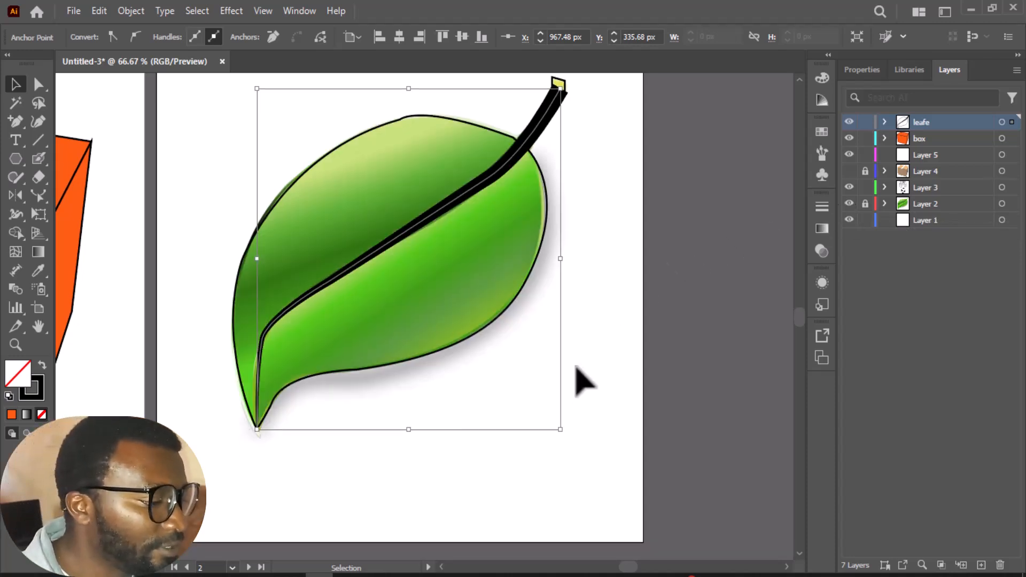
left_click(850, 204)
Step: Add a new top layer for tracing the soccer ball with the Curvature tool, lock Layer 3, and make the new layer active
scroll(679, 433, "down", 5)
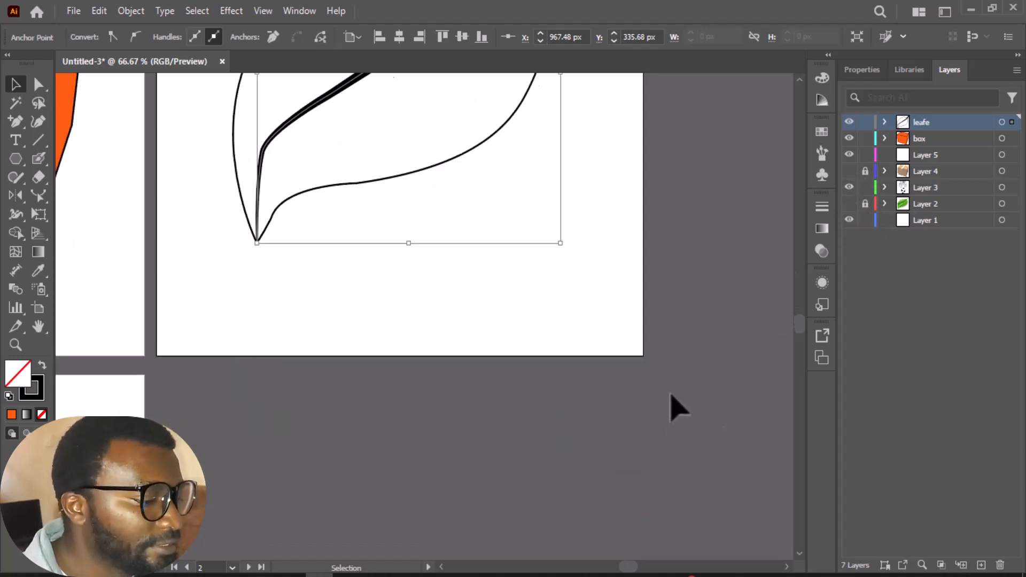
left_click_drag(629, 569, 601, 566)
scroll(417, 432, "down", 12)
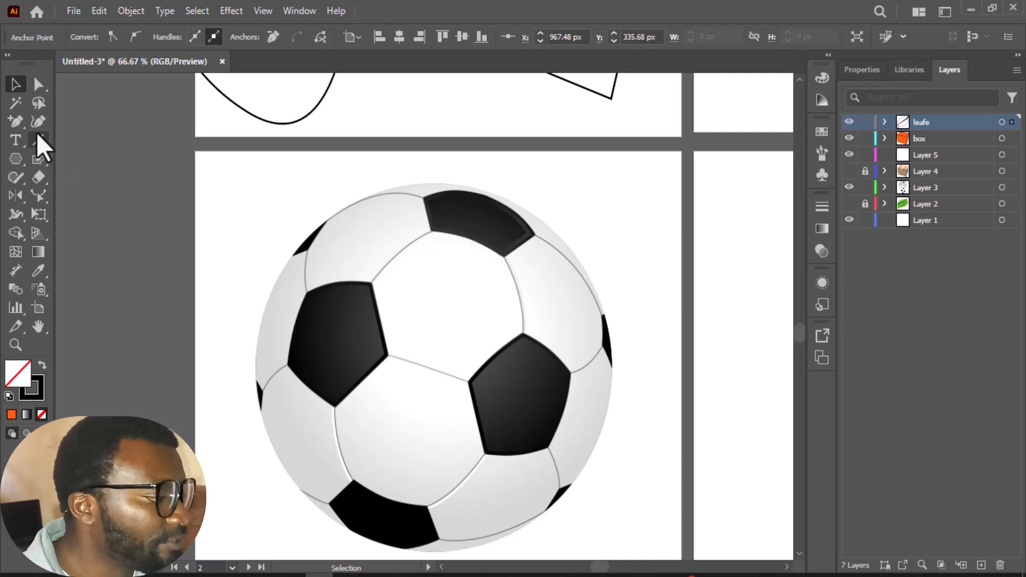
left_click(37, 123)
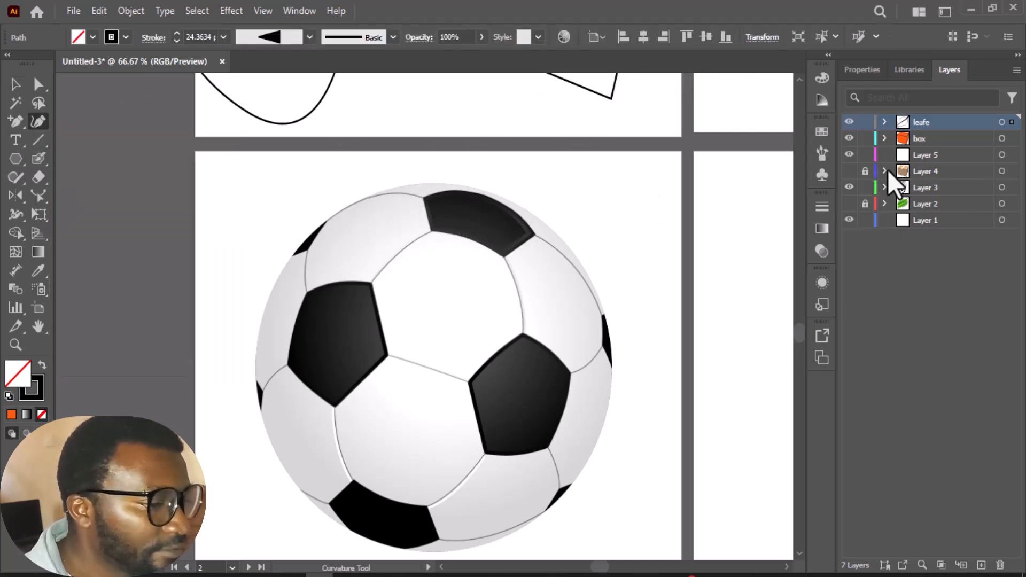
left_click(981, 565)
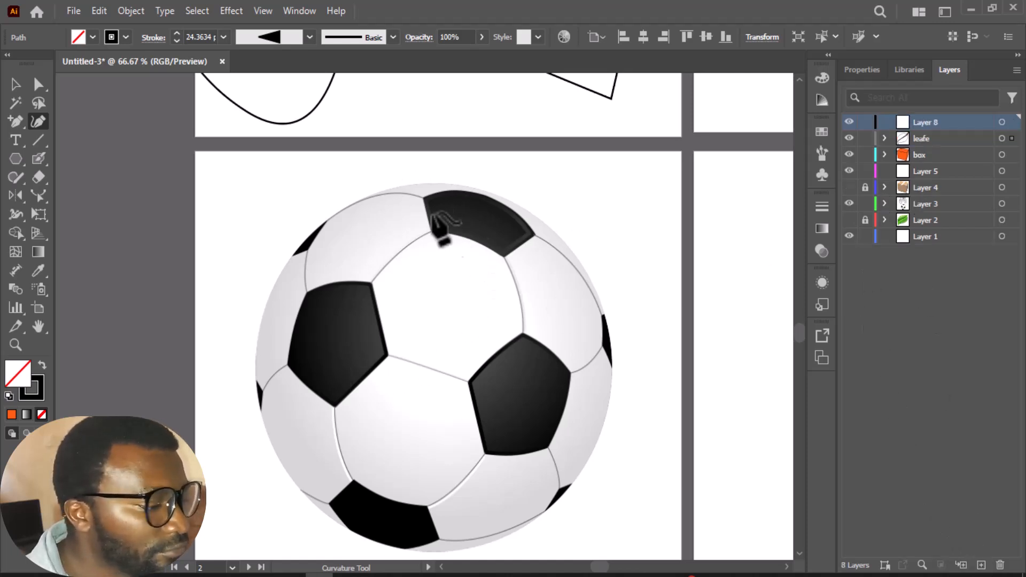
left_click(926, 206)
left_click(866, 220)
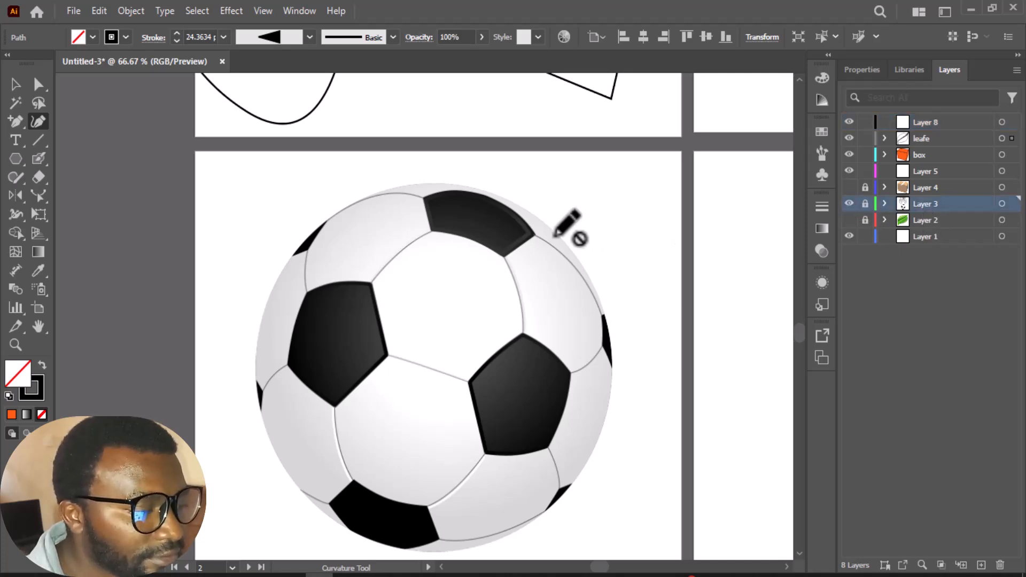
left_click(924, 125)
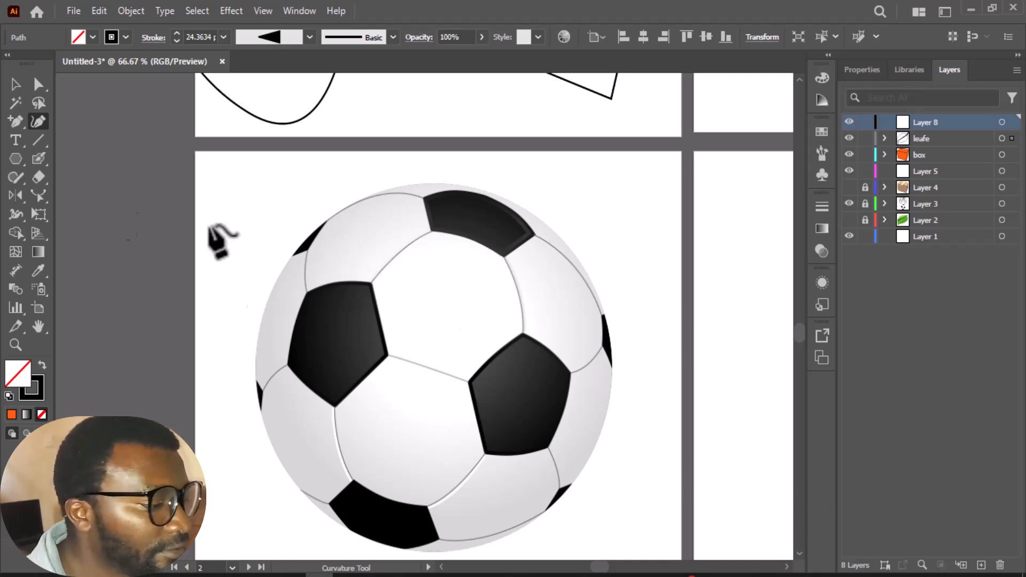
left_click(412, 183)
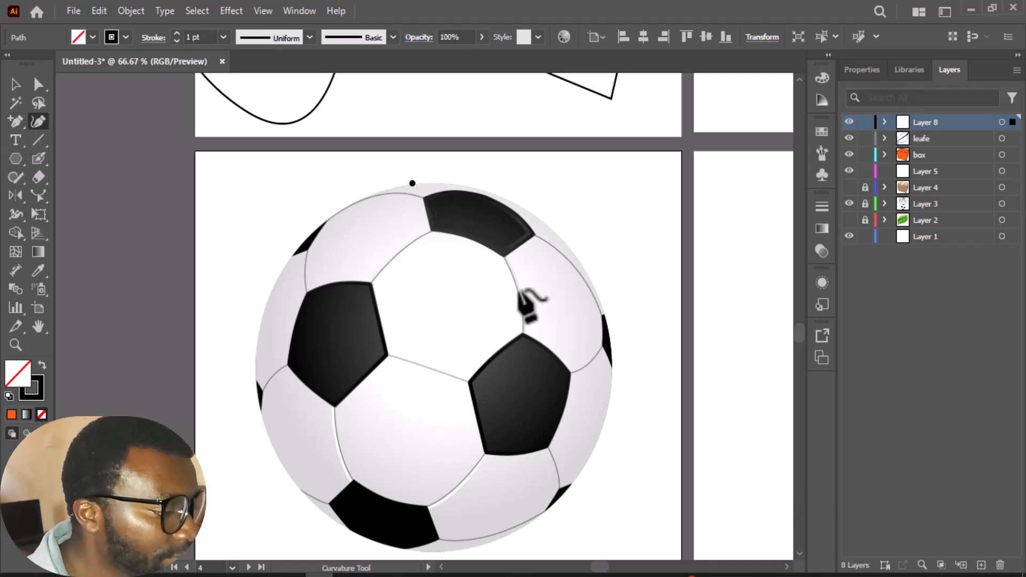
left_click(603, 425)
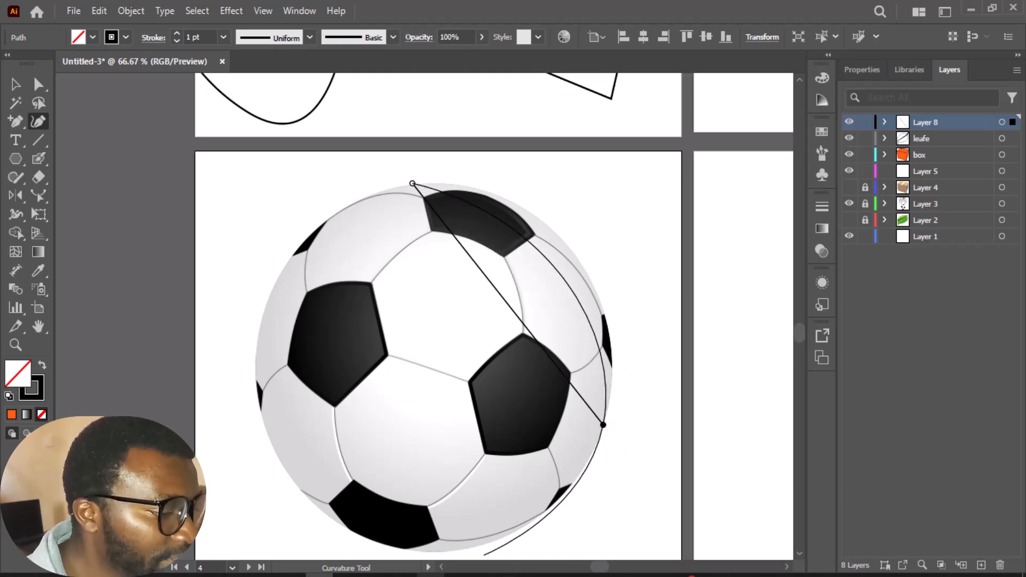
key("ctrl+z")
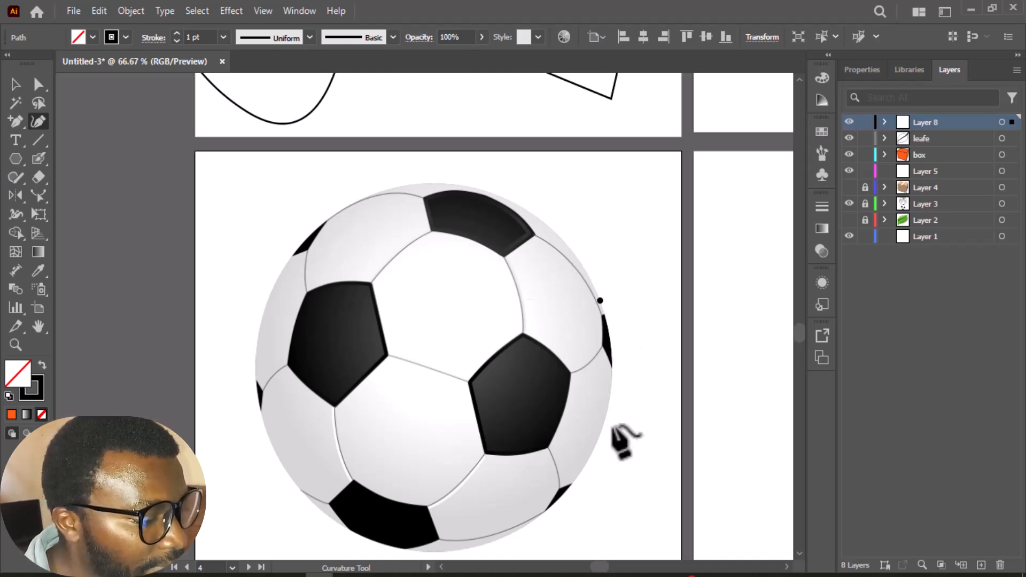
Step: Trace the soccer ball's outer edge clockwise from its upper-right side with the Curvature tool and close the path at its starting anchor
left_click(583, 465)
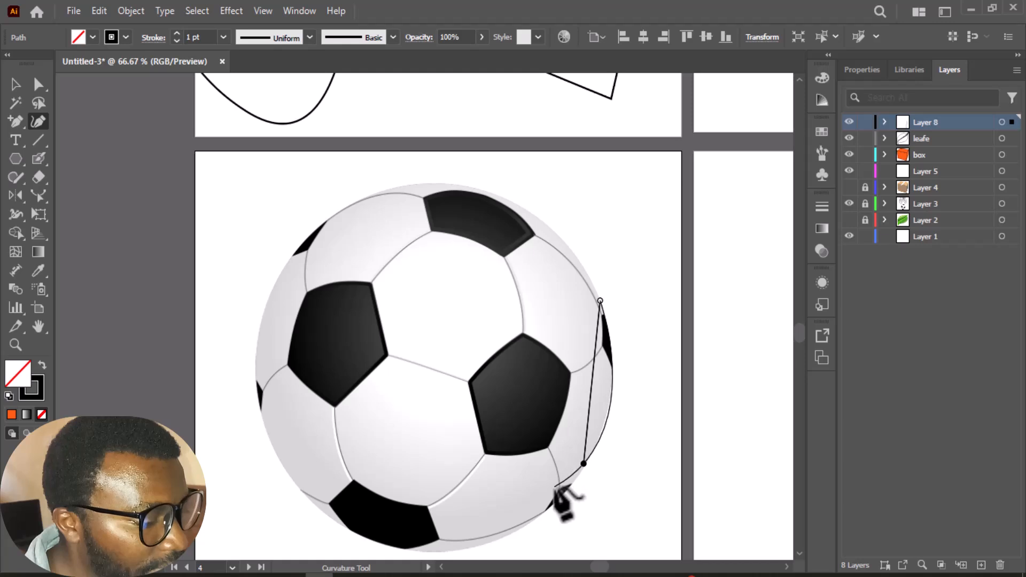
left_click(551, 507)
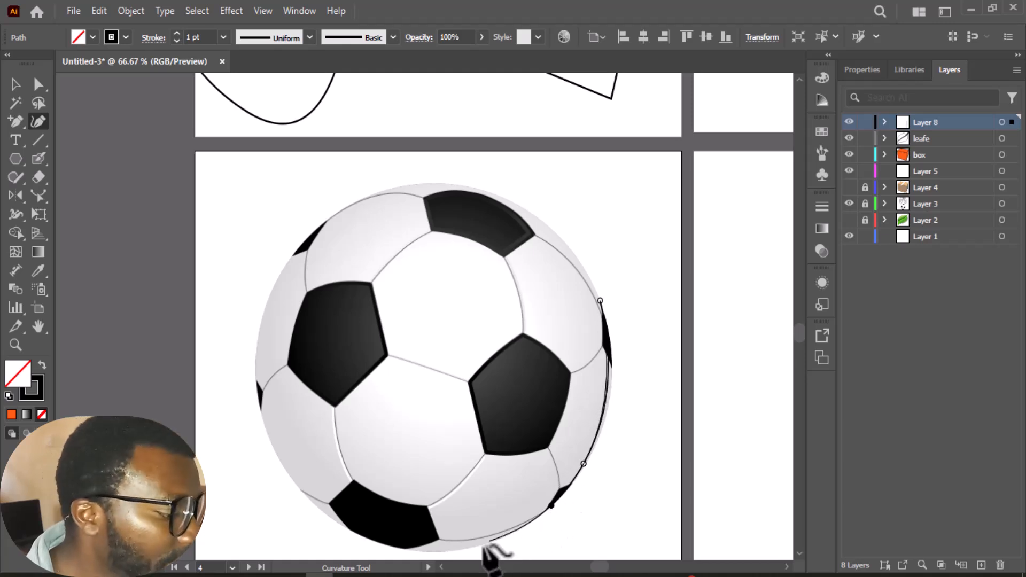
left_click(427, 552)
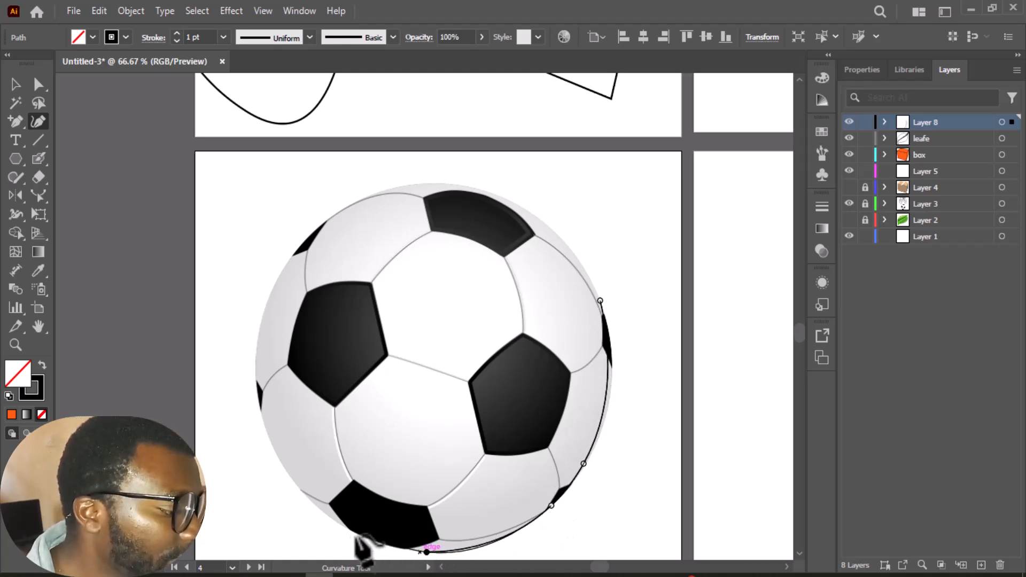
left_click(287, 473)
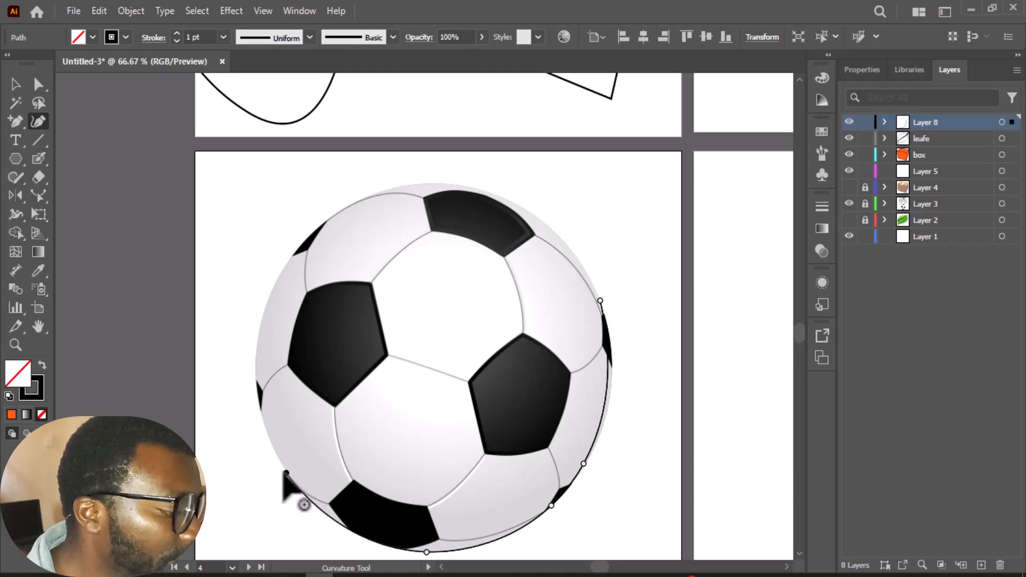
left_click(268, 298)
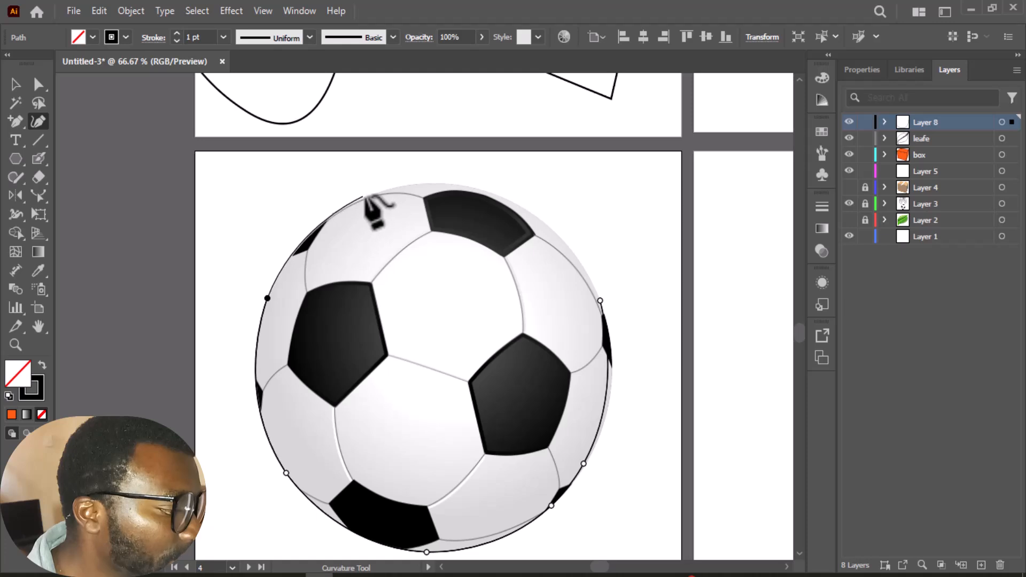
left_click(367, 197)
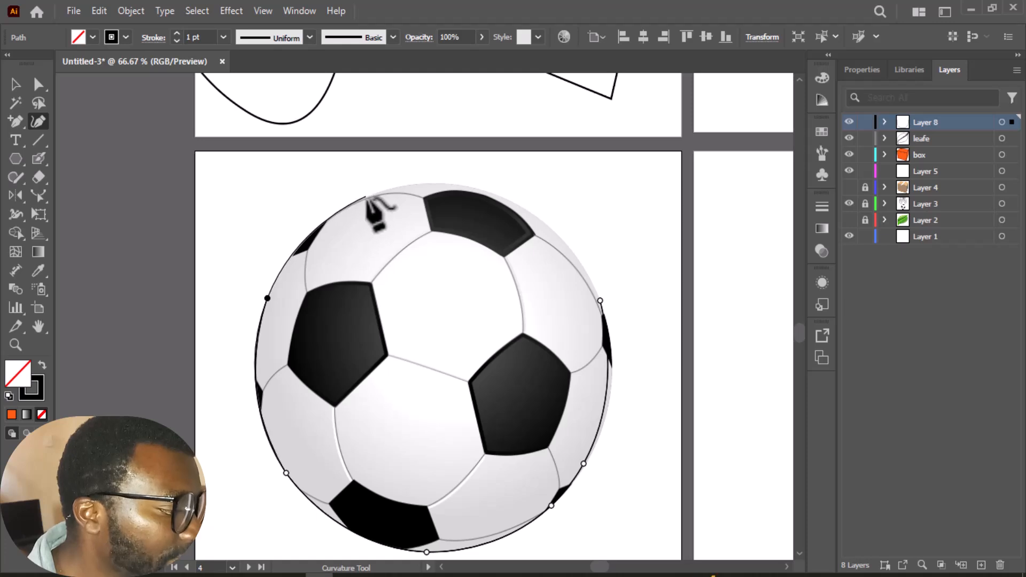
left_click(493, 193)
left_click(586, 270)
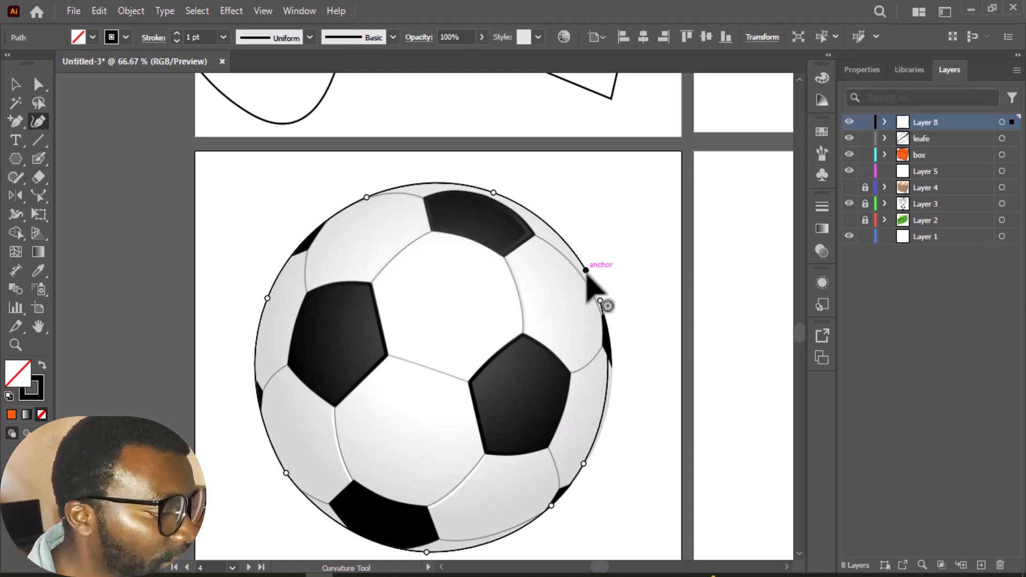
left_click(600, 301)
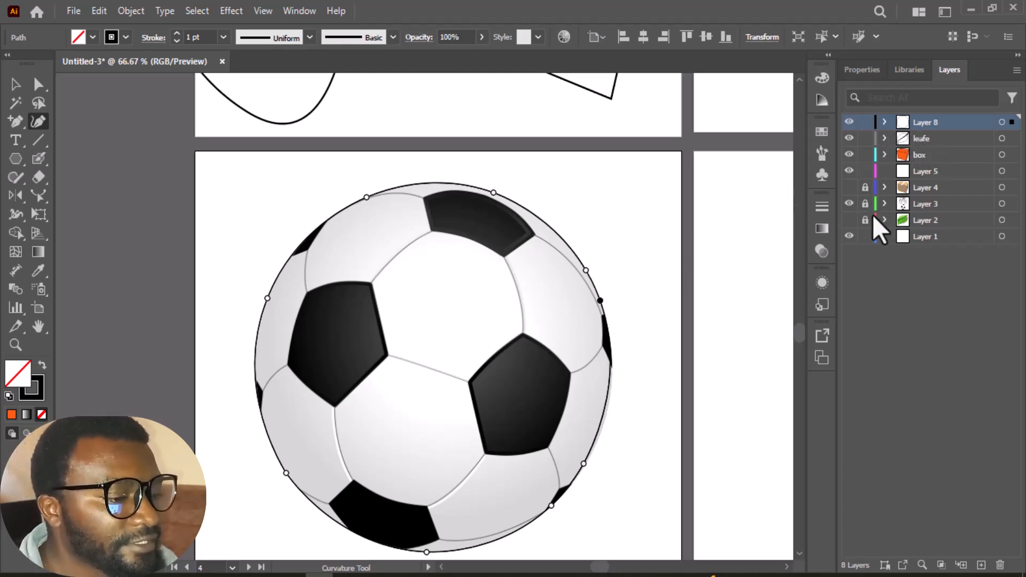
Step: Hide the soccer ball picture on Layer 3 and fill the traced outline with blue 0600DF
left_click(850, 204)
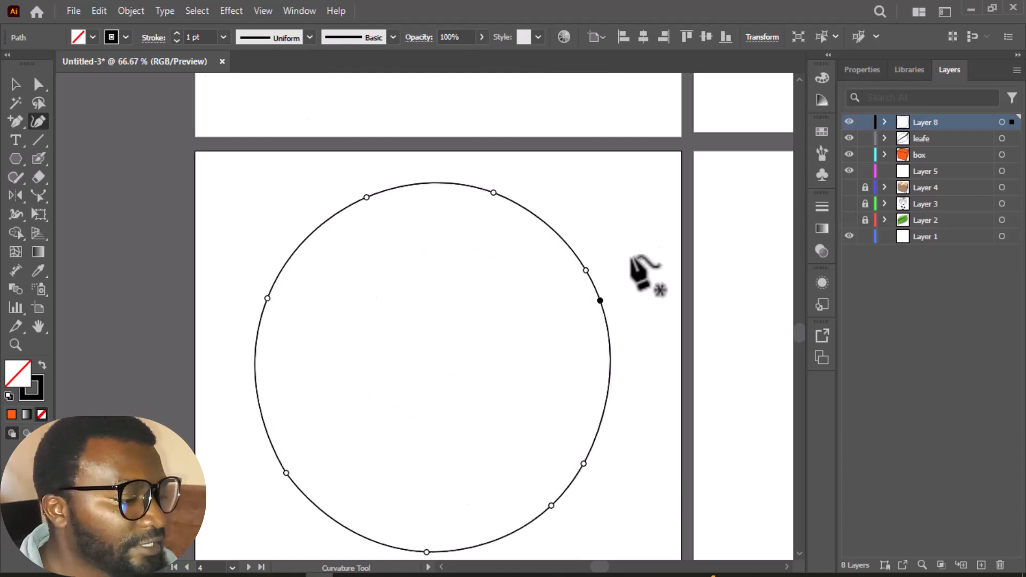
left_click(862, 70)
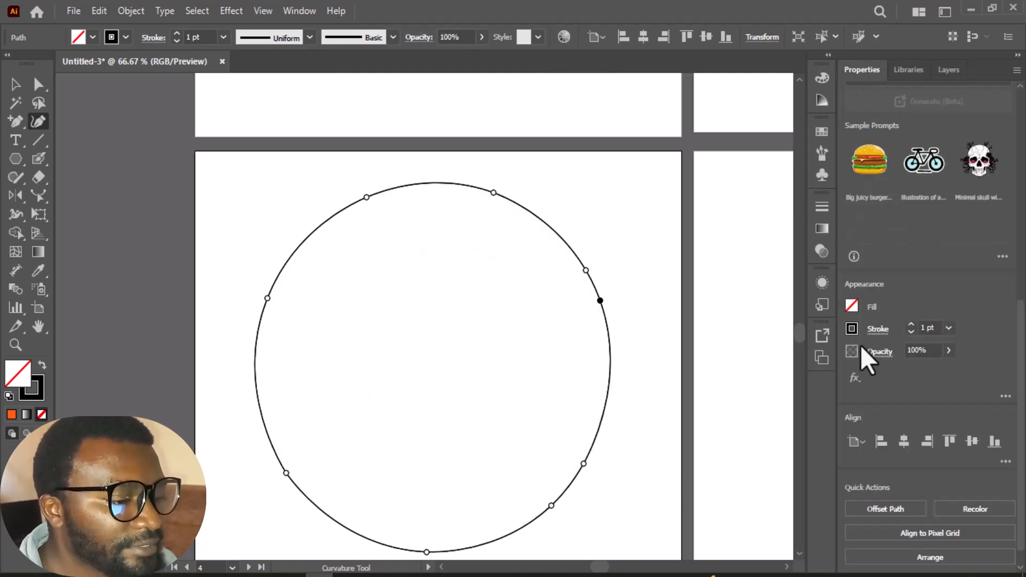
left_click(852, 306)
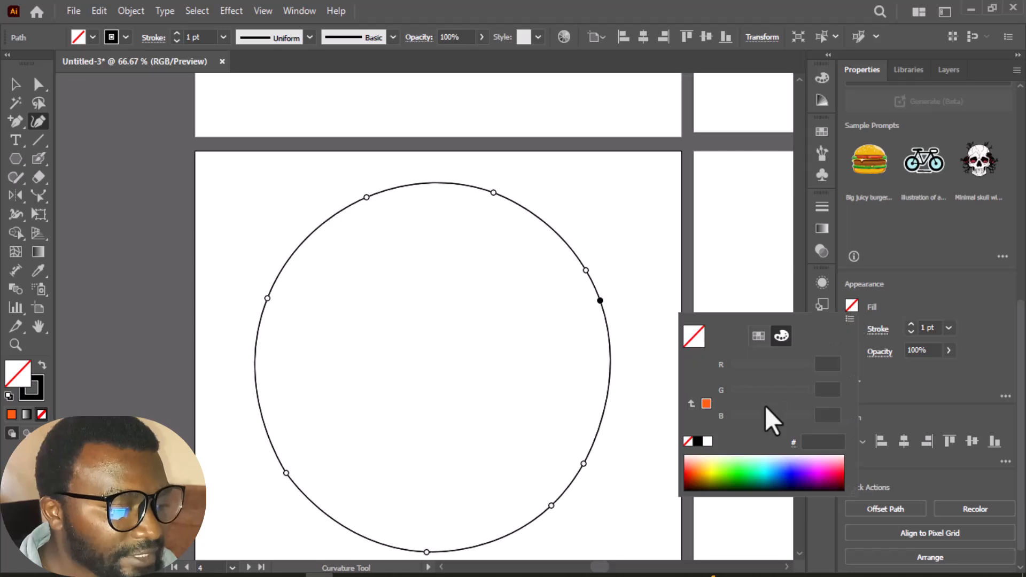
left_click(786, 473)
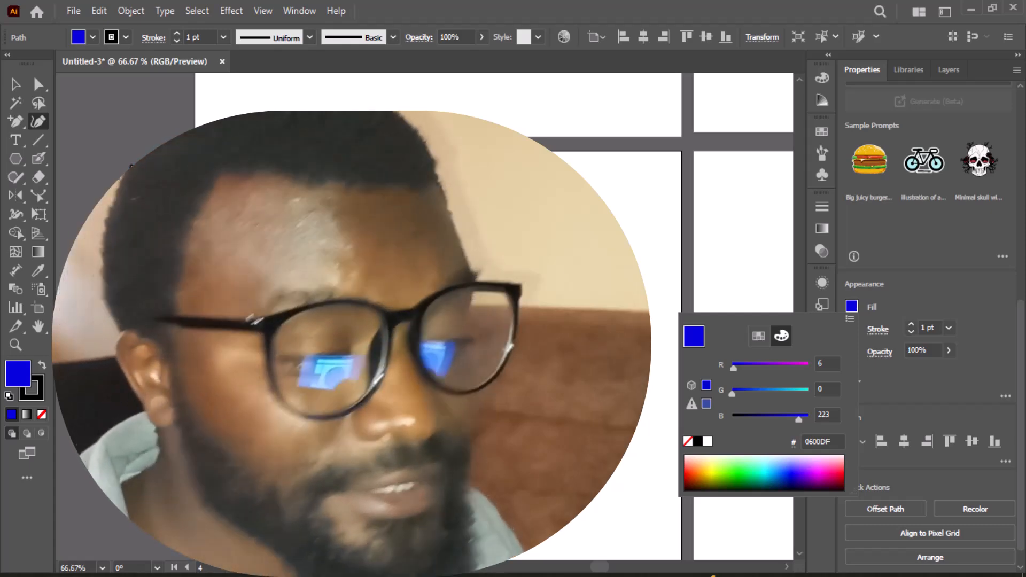
key("Escape")
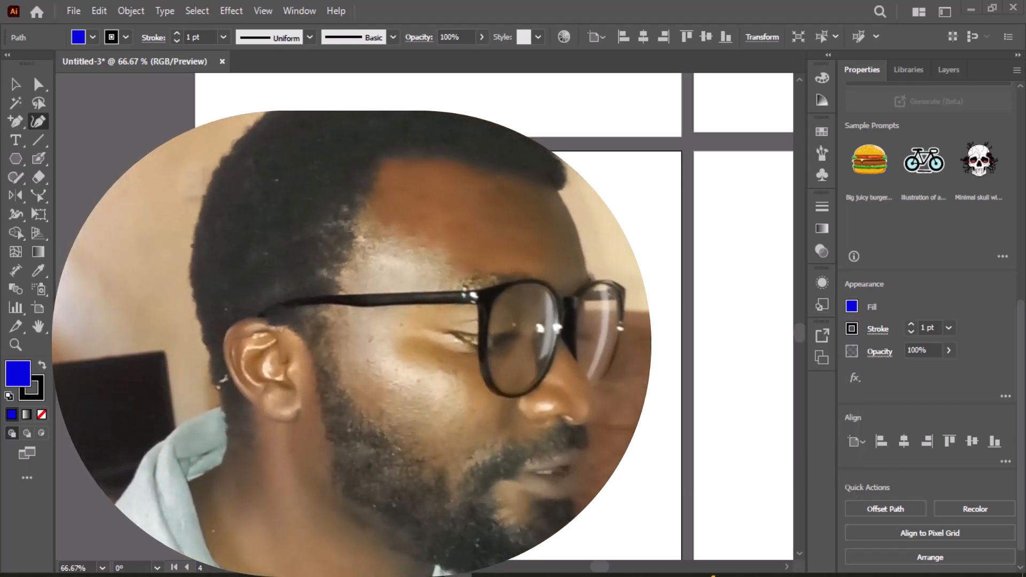